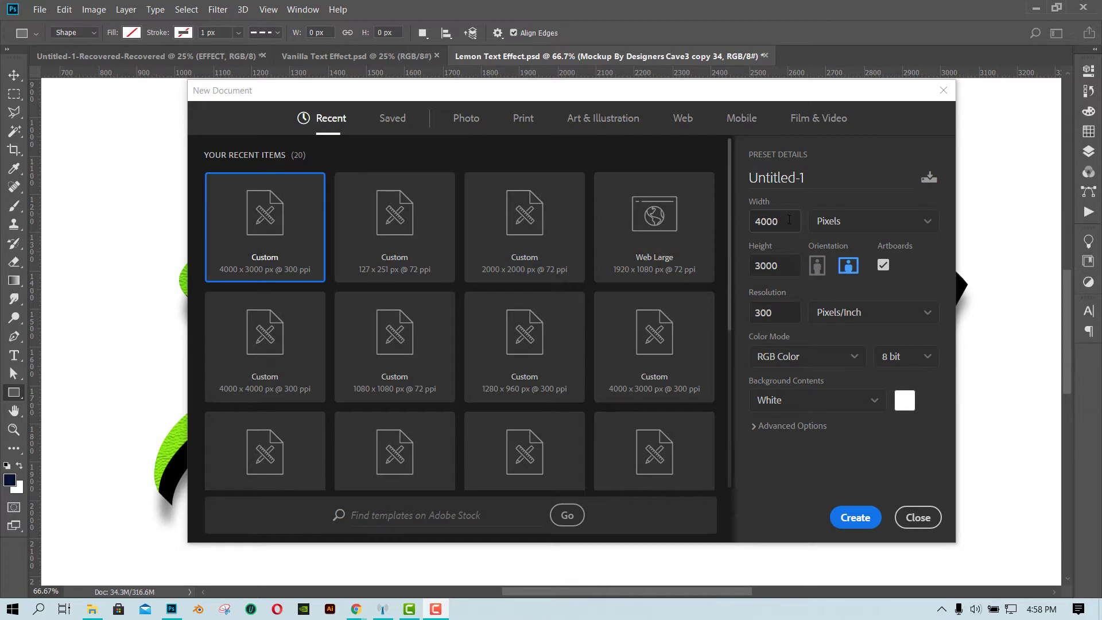
Create the 4000 × 3000 px document at 300 ppi and draw a white 4000 × 3000 px rectangle in it.
click(856, 517)
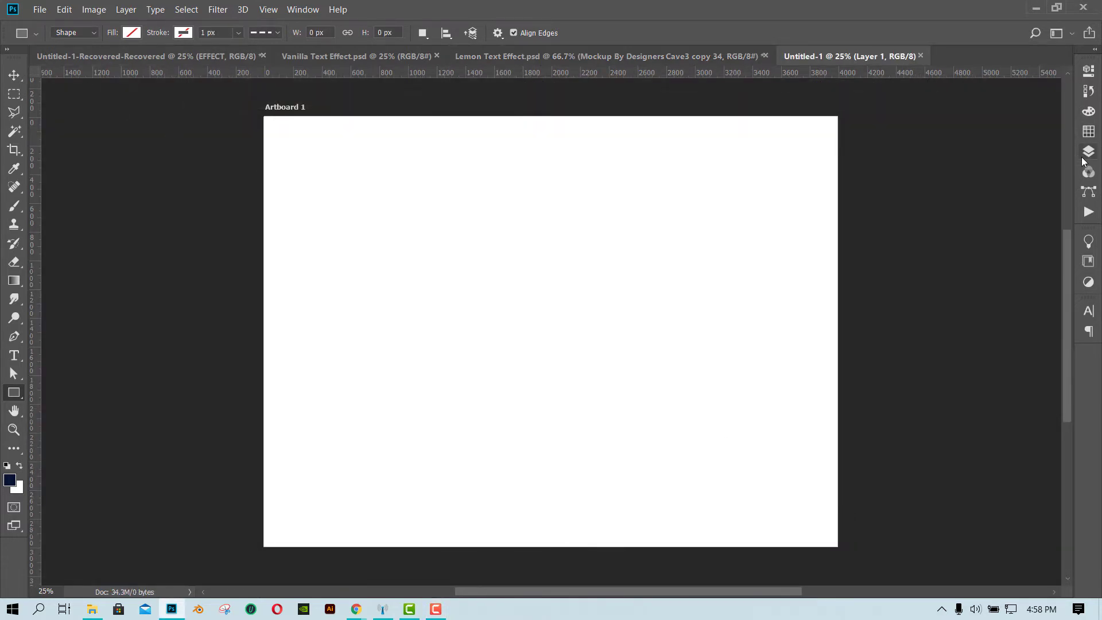
click(1087, 153)
click(332, 260)
text(4000)
key(Tab)
text(3000)
click(368, 185)
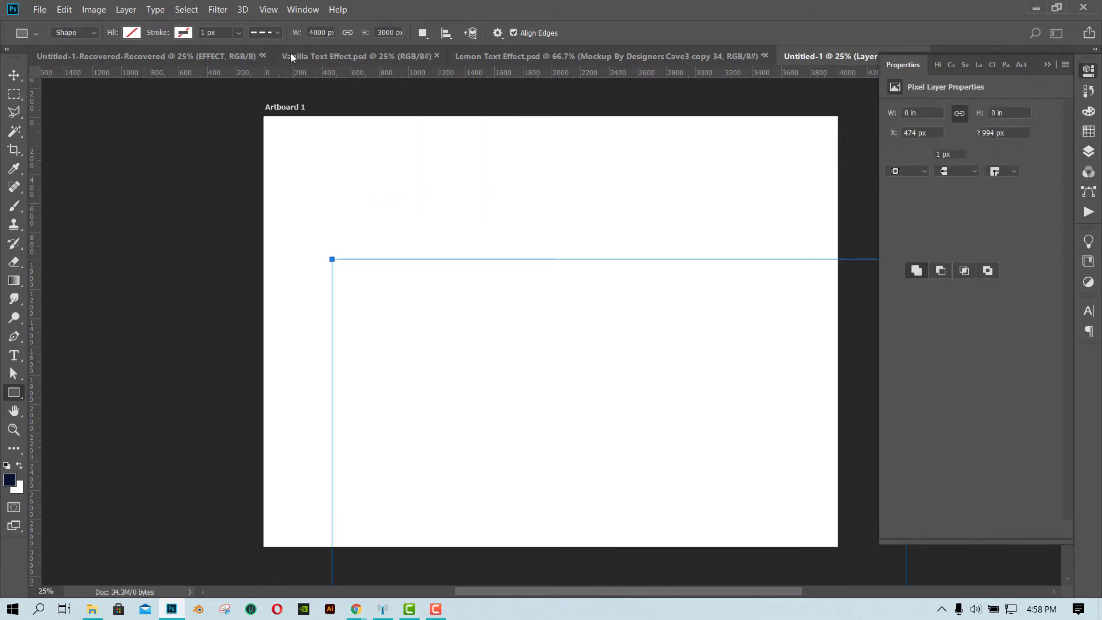
click(131, 33)
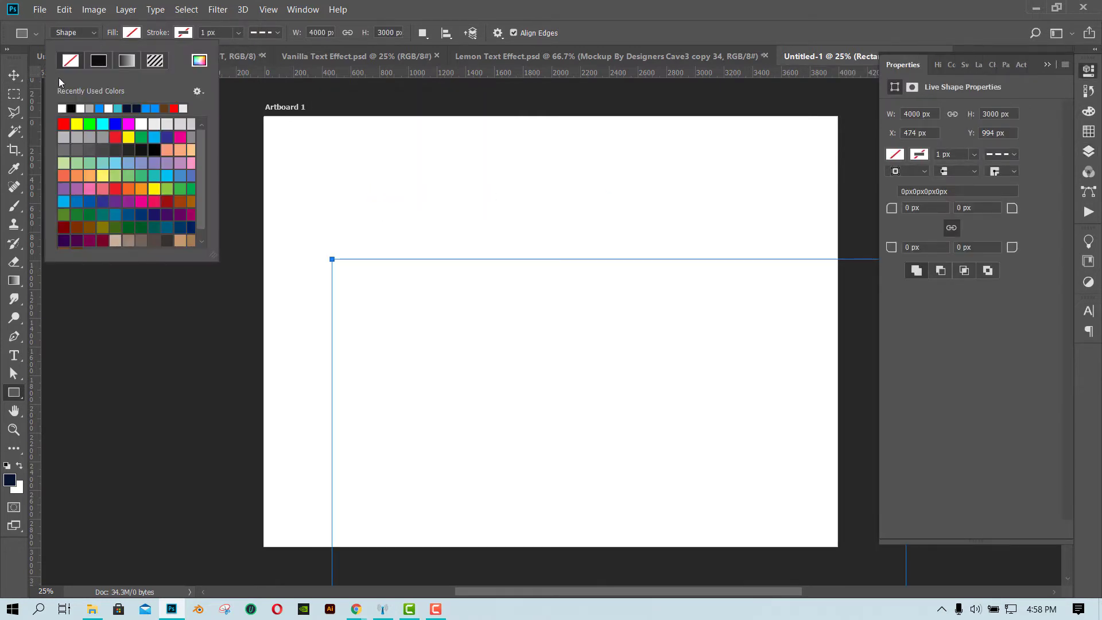
click(62, 108)
Center the white rectangle on the artboard vertically and horizontally and lock its layer.
key(v)
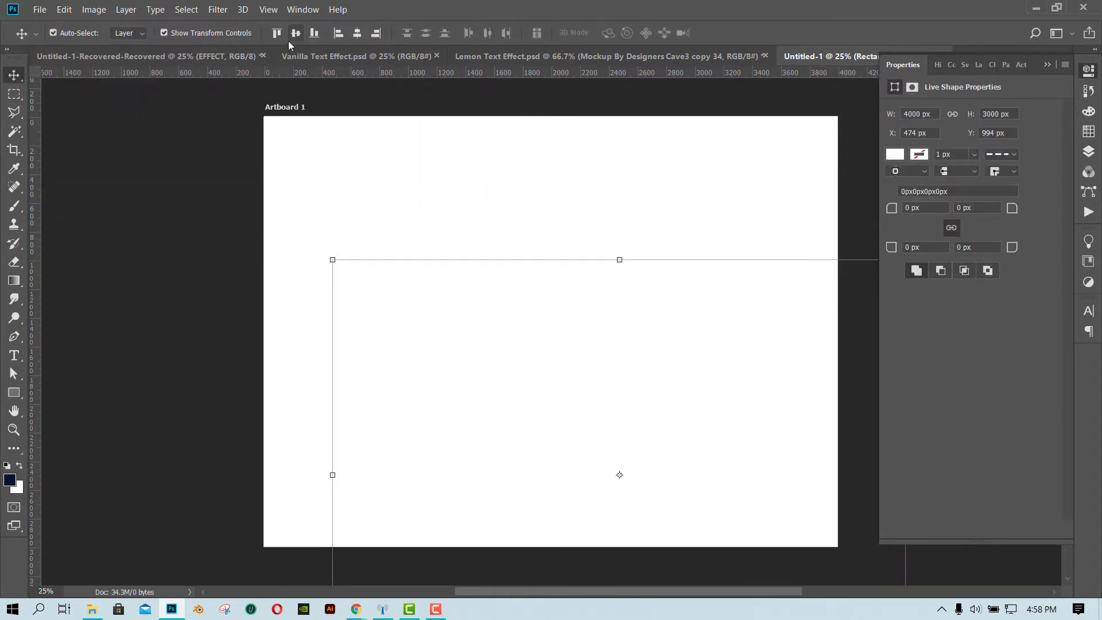
click(293, 35)
click(358, 35)
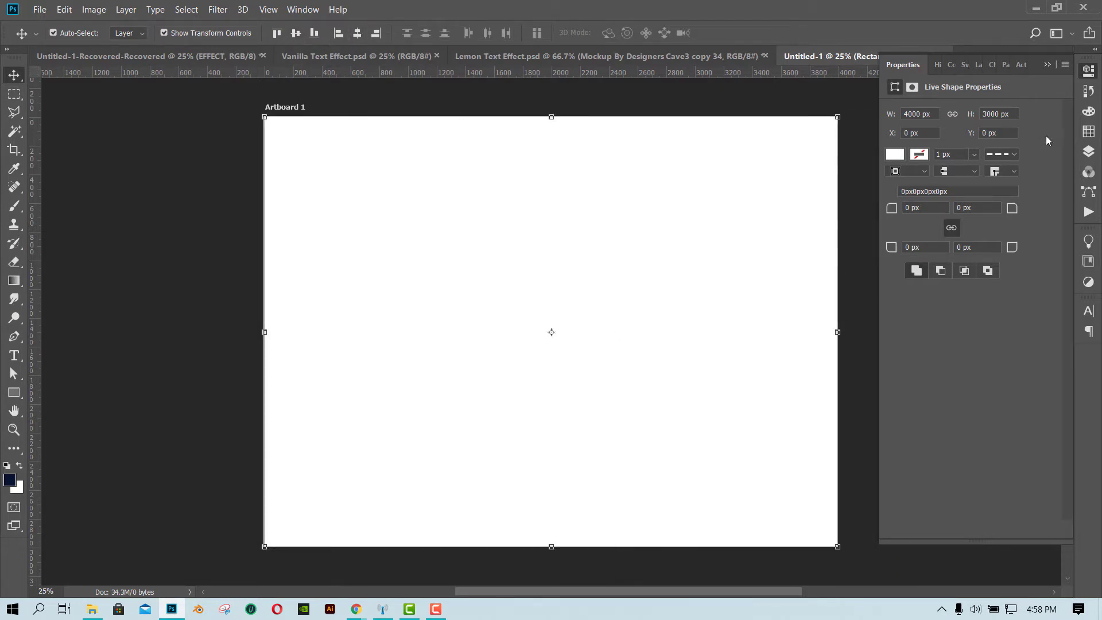
click(1087, 151)
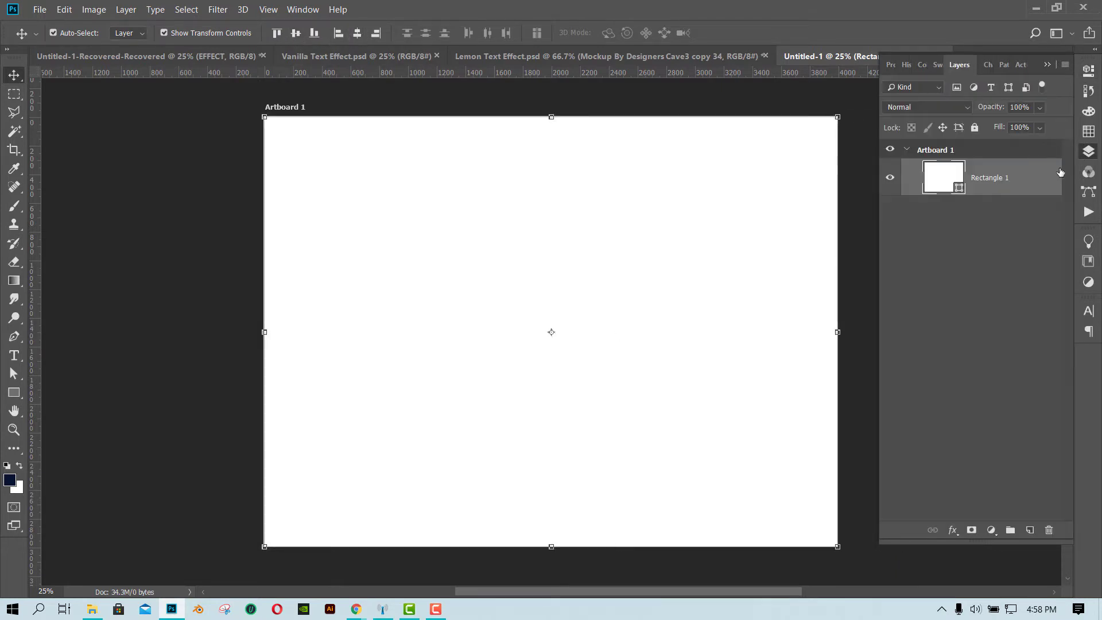
click(979, 130)
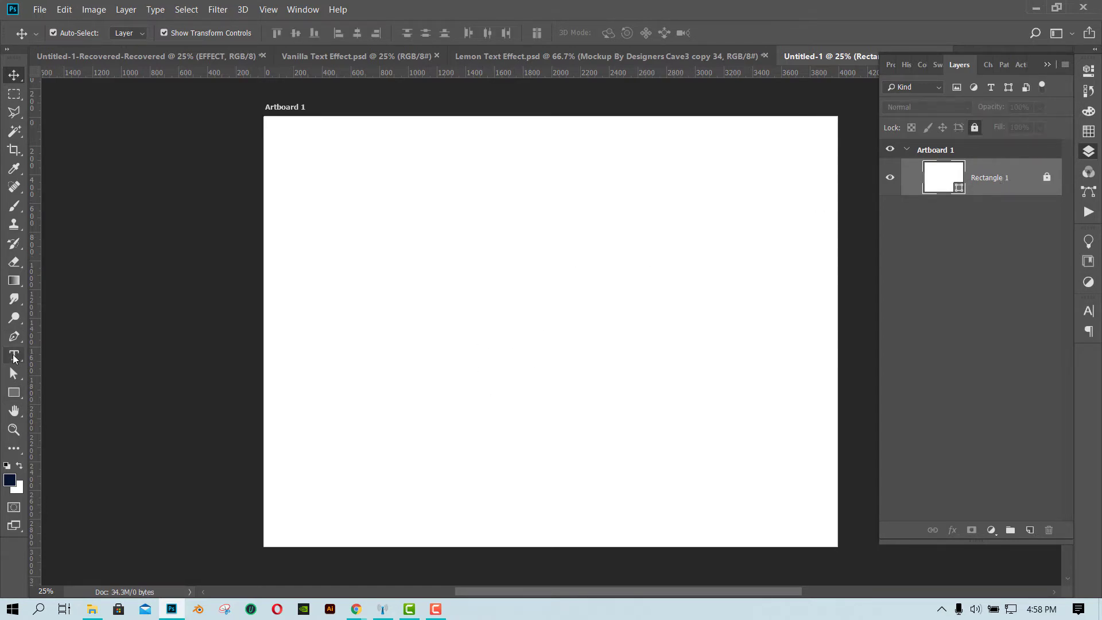
Add the text "LEMON" in Beat Word demo Regular at 141.15 pt and center it on the artboard.
click(14, 356)
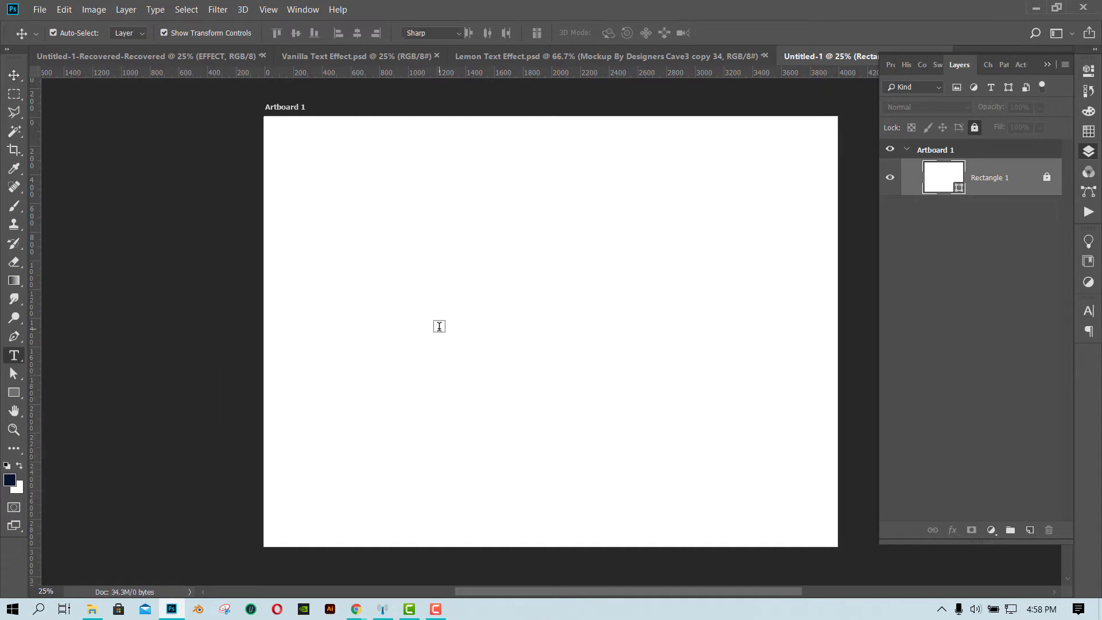
click(438, 327)
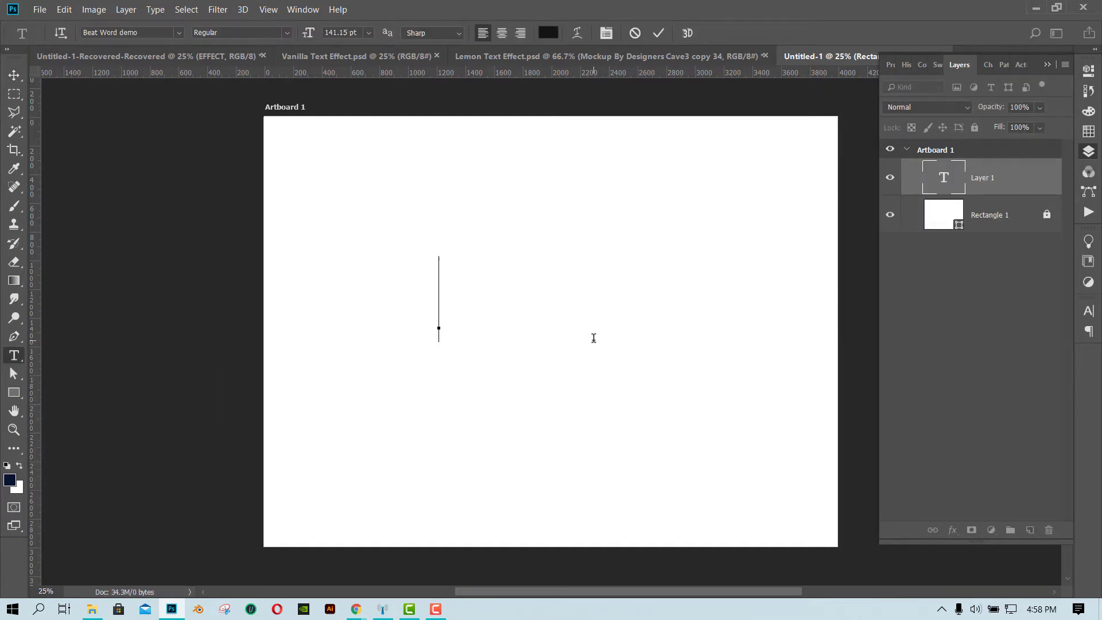
text(LEM)
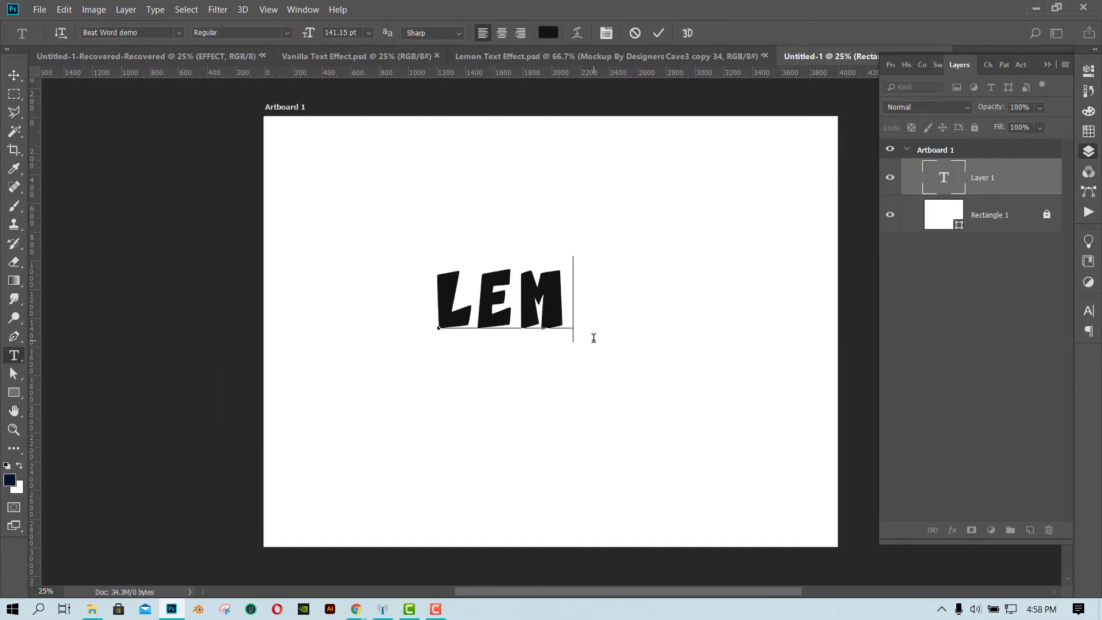
text(ON)
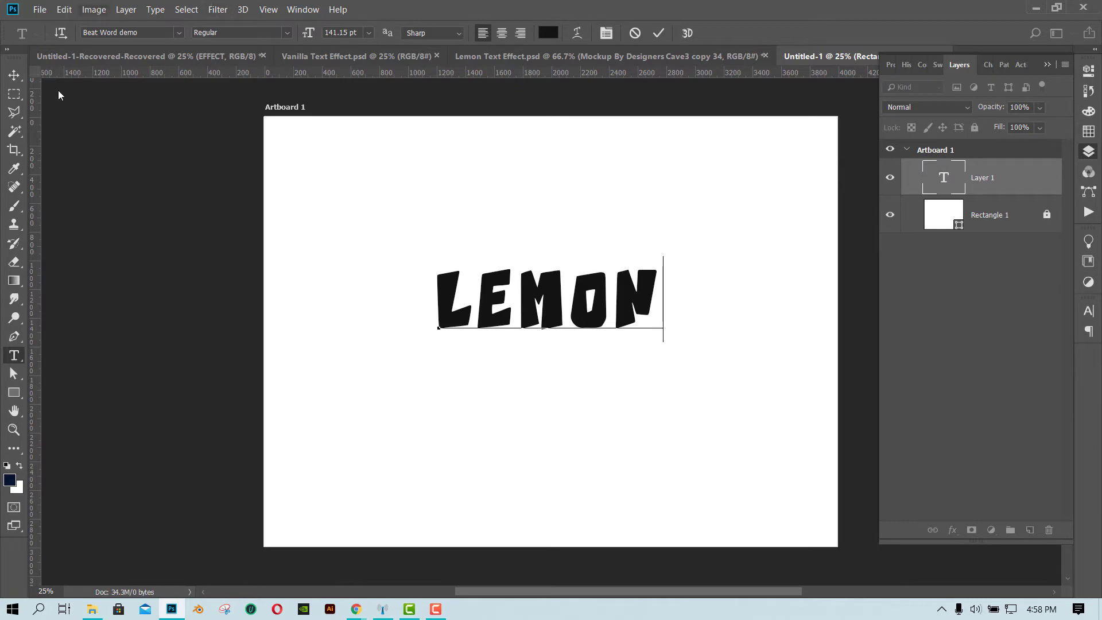
click(13, 78)
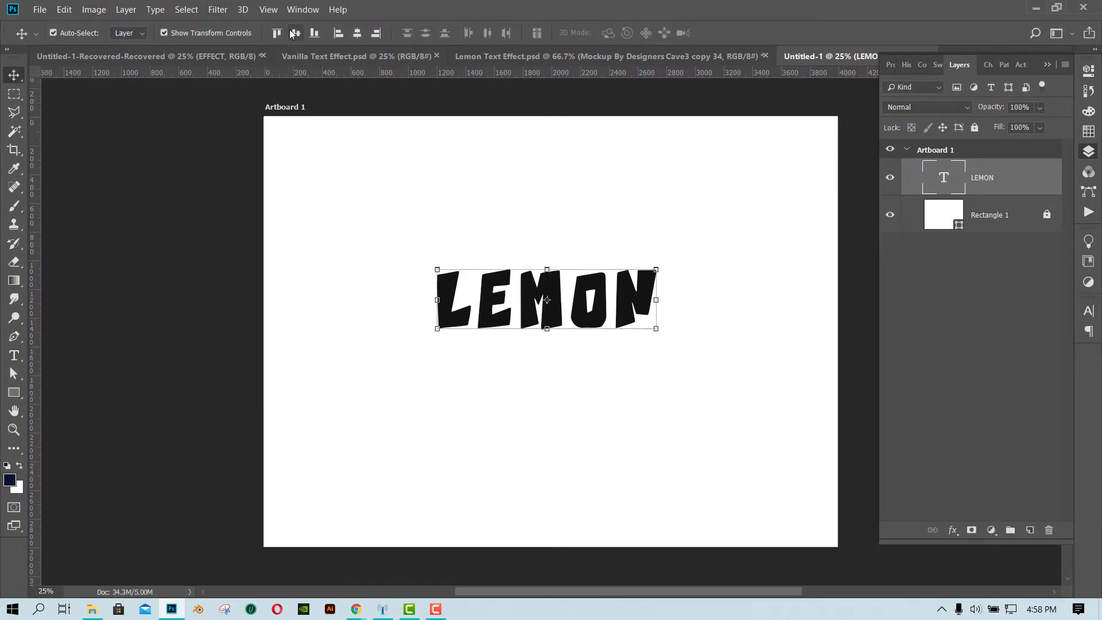
click(295, 33)
click(357, 32)
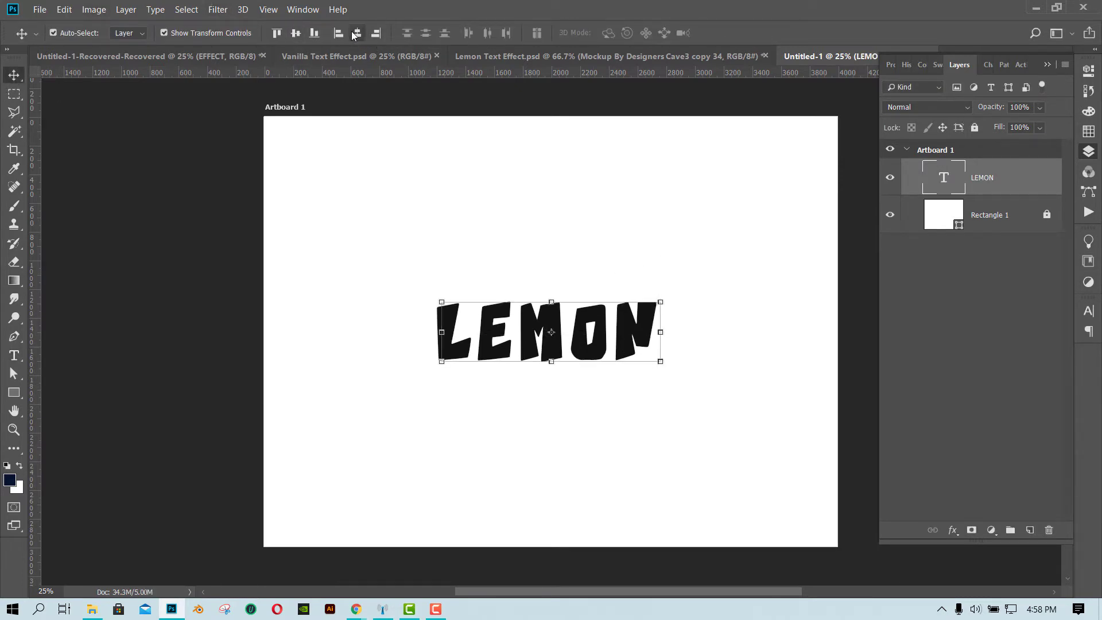
Enlarge the LEMON text about its center to about 2400 px wide and convert its layer to a smart object.
click(660, 302)
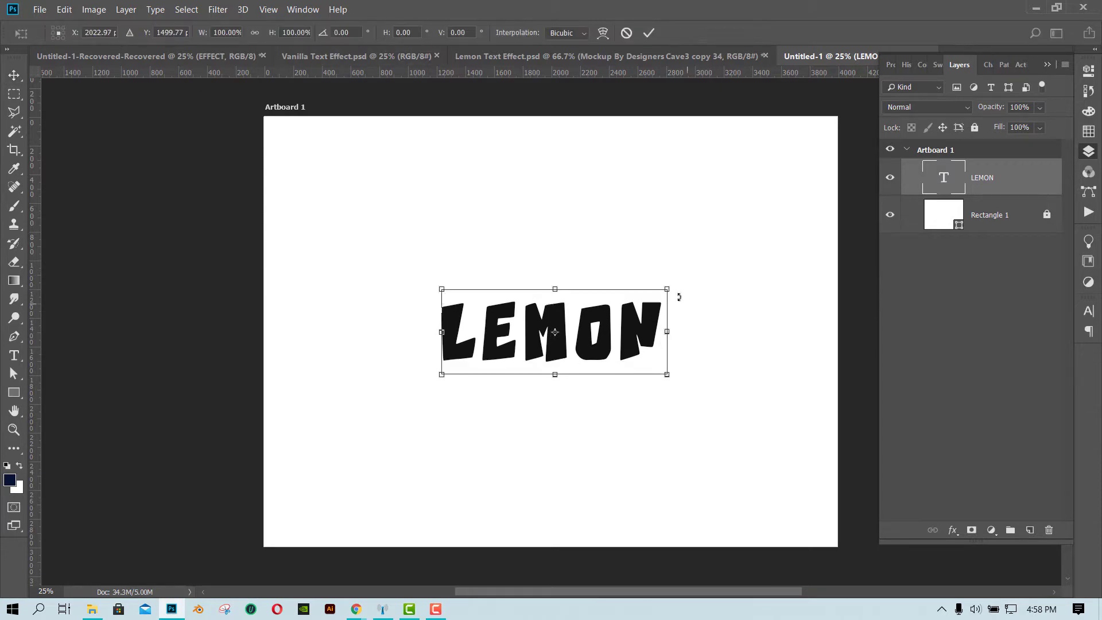
drag(667, 286, 731, 259)
key(Return)
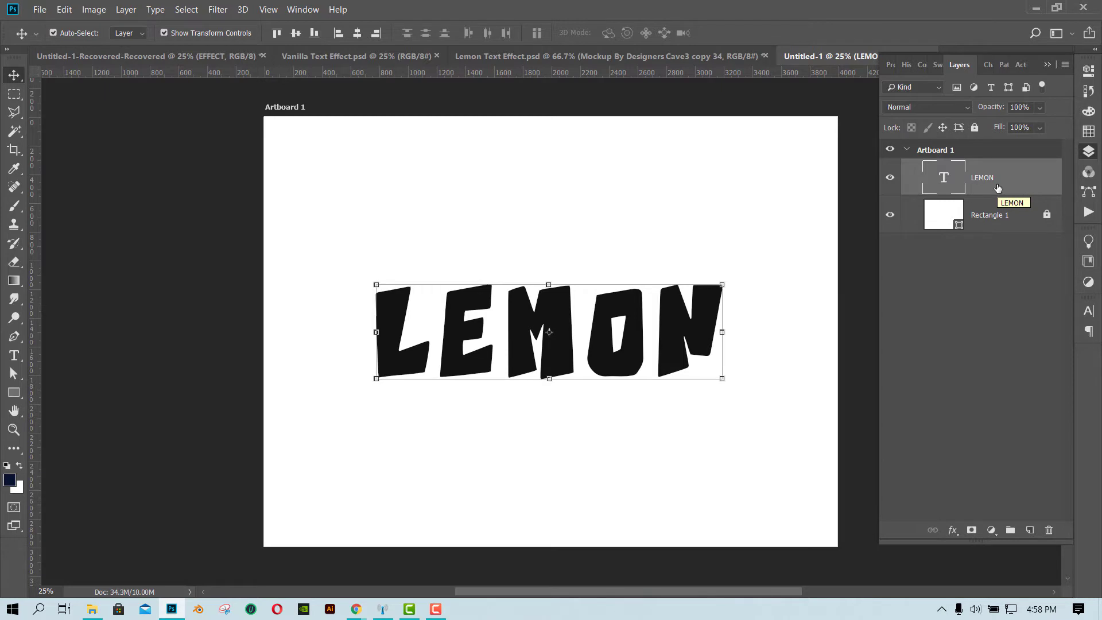
right_click(997, 188)
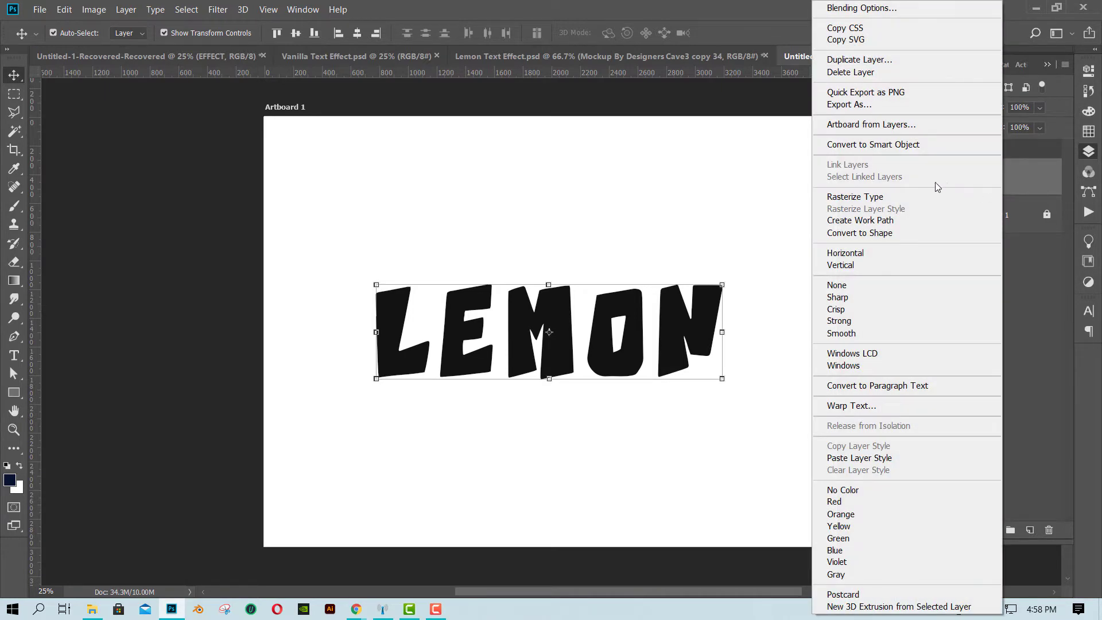
click(916, 145)
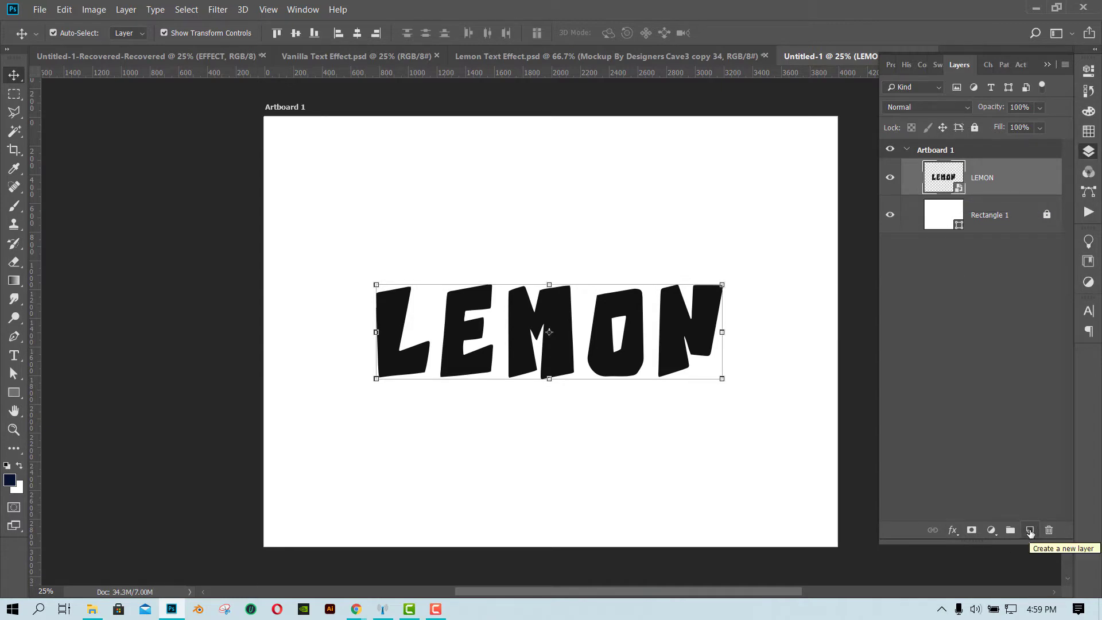
Create an action named "Text Effect" in the Default Actions set and start recording it.
click(1091, 216)
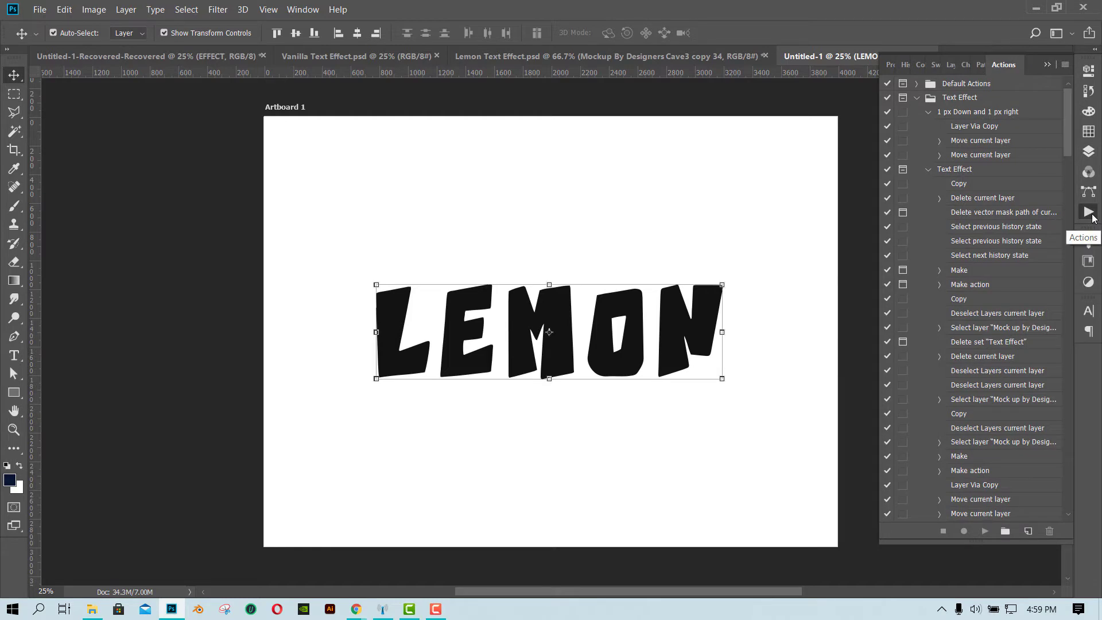
click(1027, 531)
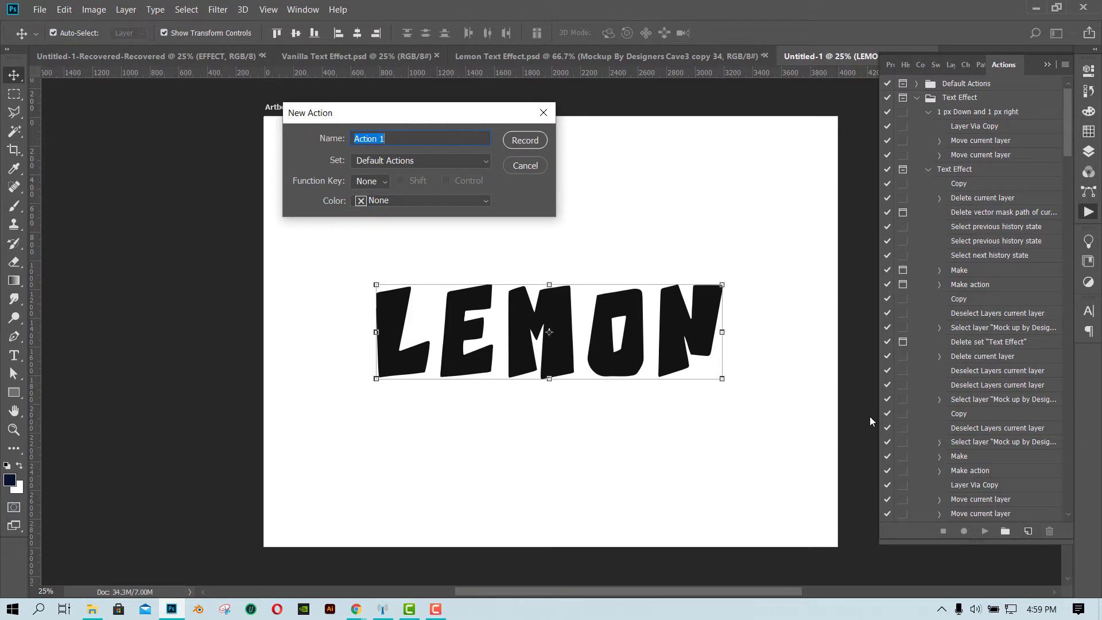
key(BackSpace)
text(Text Effect)
click(526, 139)
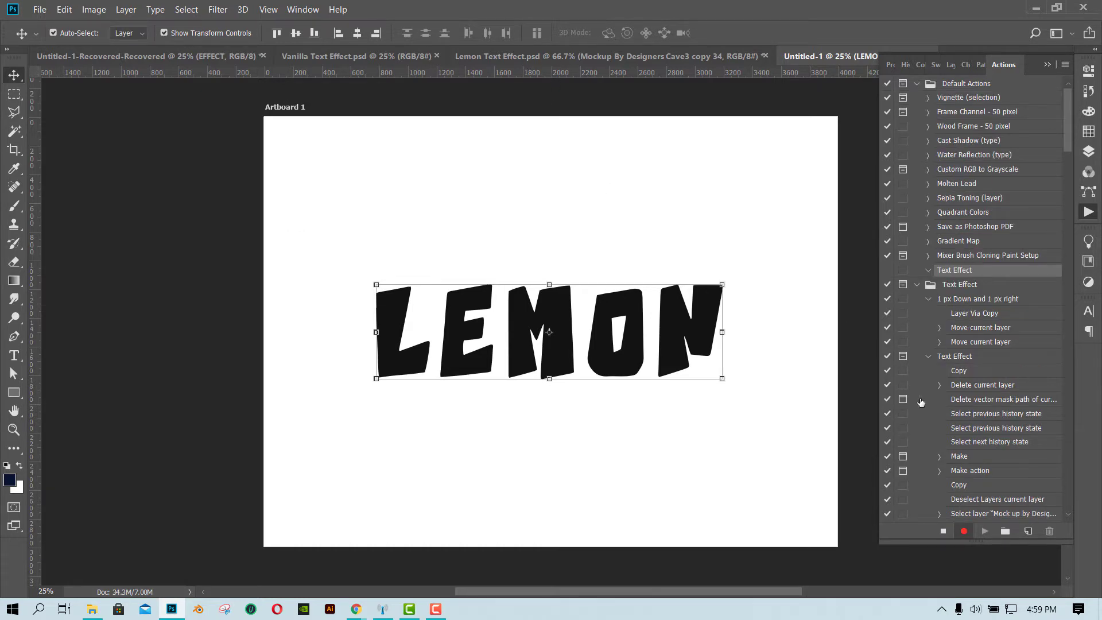
Create a new action set named "1 px Down and 1 px right".
click(1005, 532)
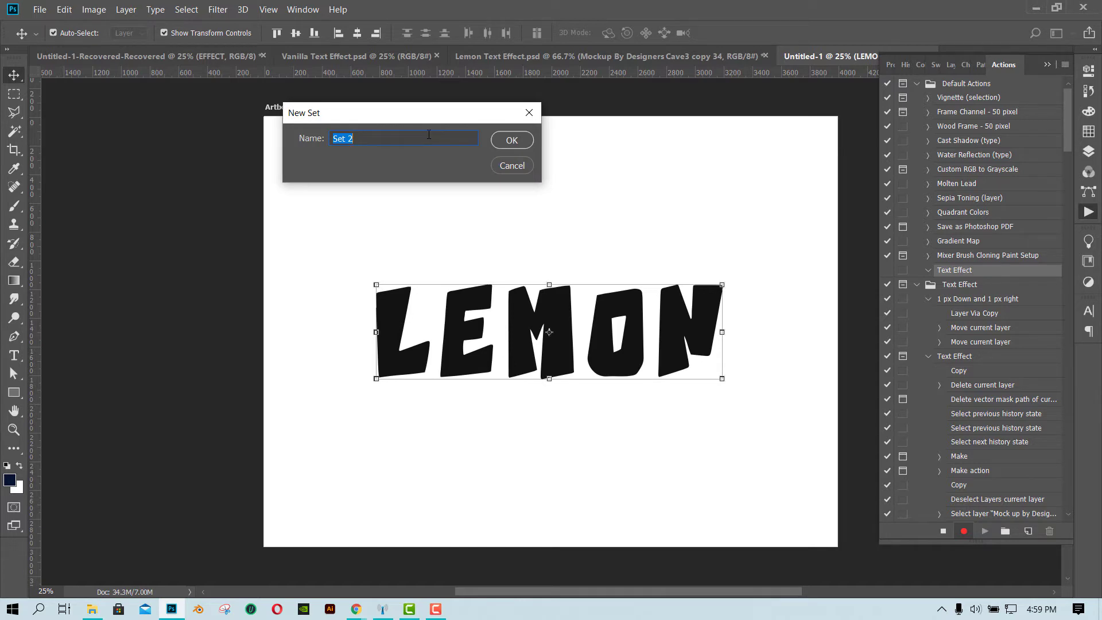
key(BackSpace)
text(1 px Down and 1 px right)
click(509, 140)
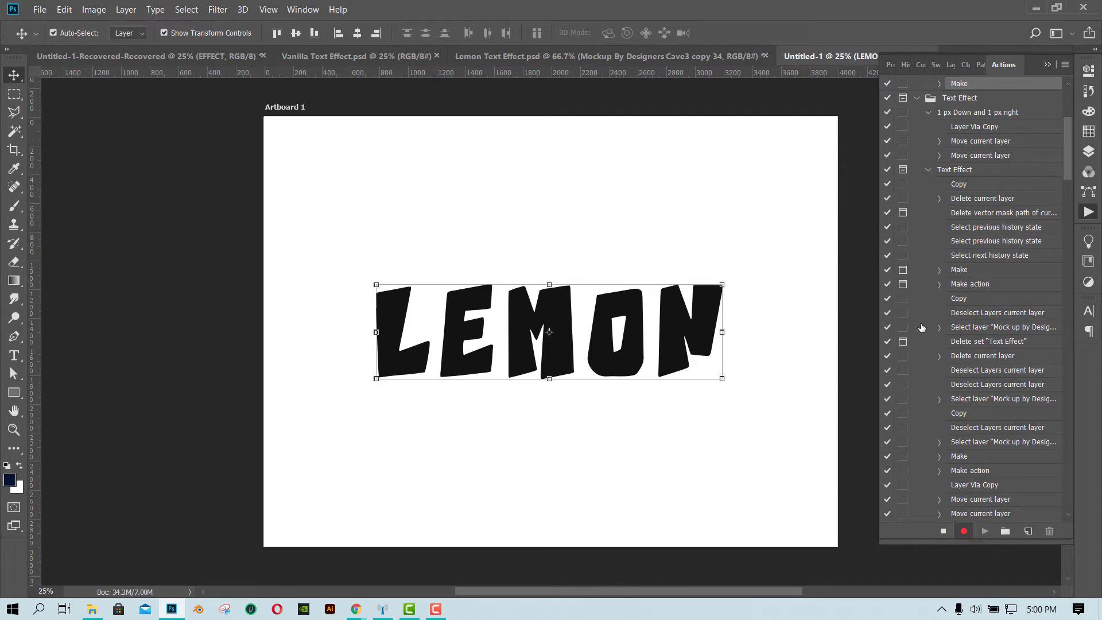
Duplicate the LEMON smart object and place the copy below the original in the layer order.
click(1089, 160)
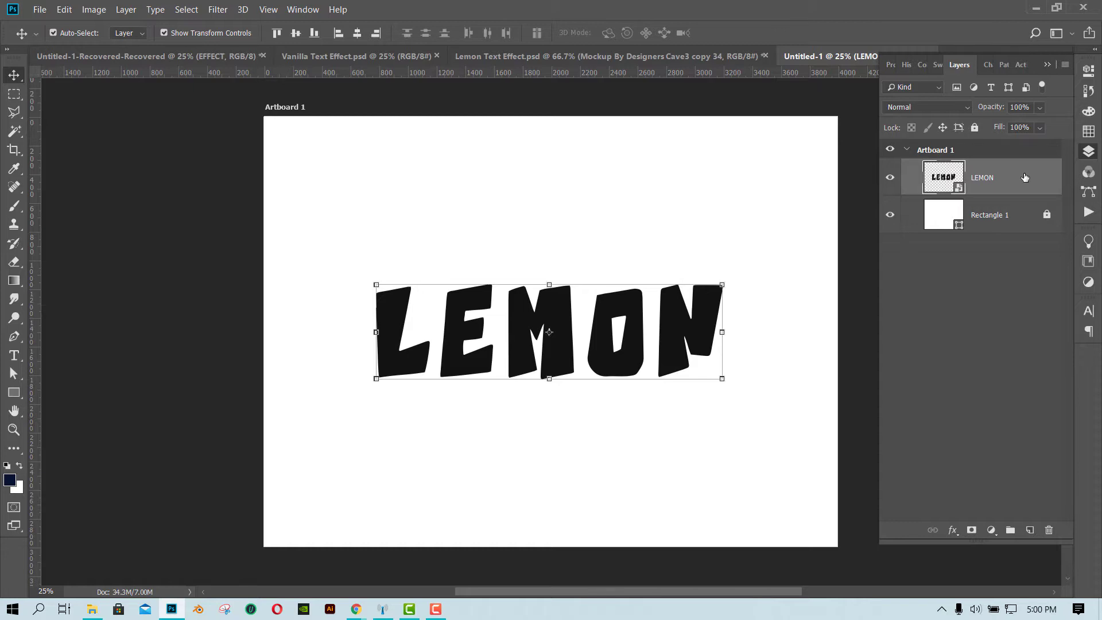
key(ctrl)
key(ctrl+j)
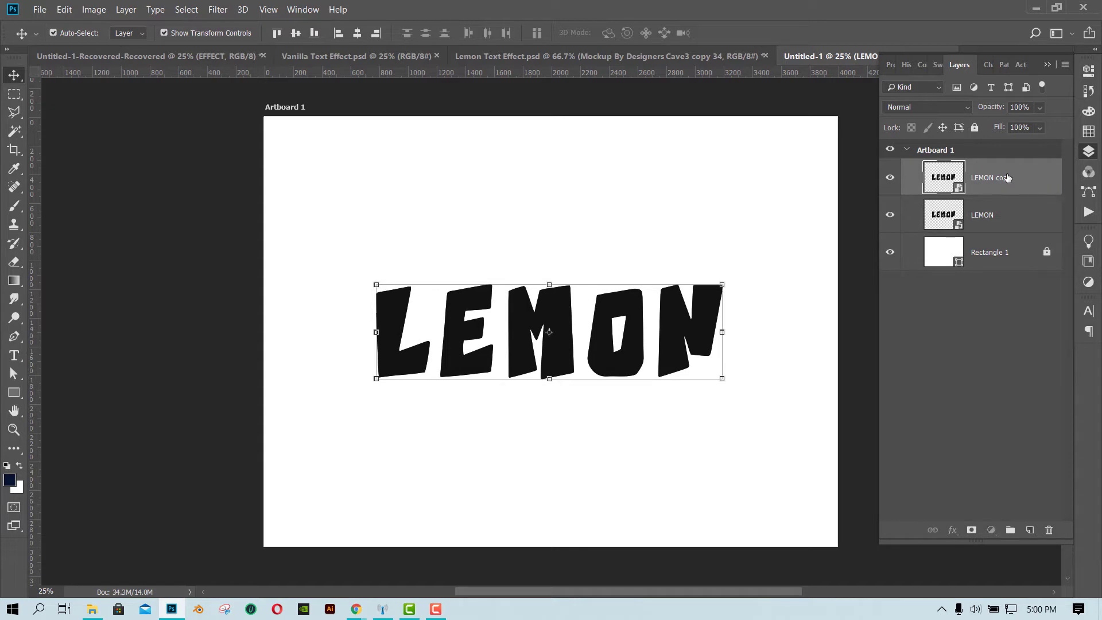
drag(1007, 178, 1007, 231)
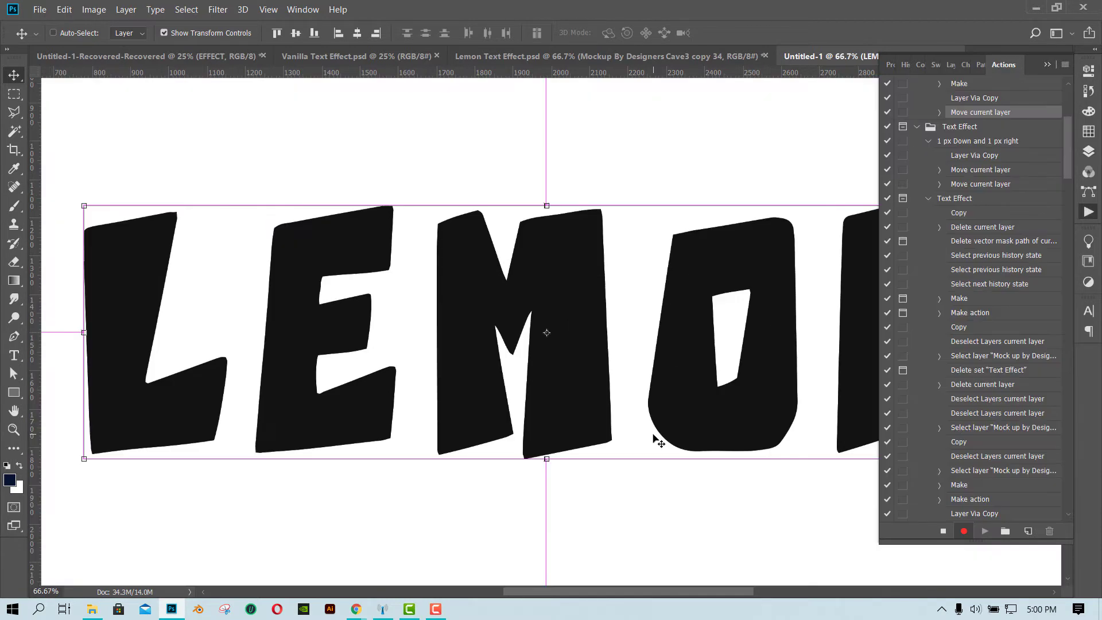
Nudge the LEMON copy 1 px down and 1 px right, and stop recording the action.
key(ctrl+plus)
key(ctrl+plus)
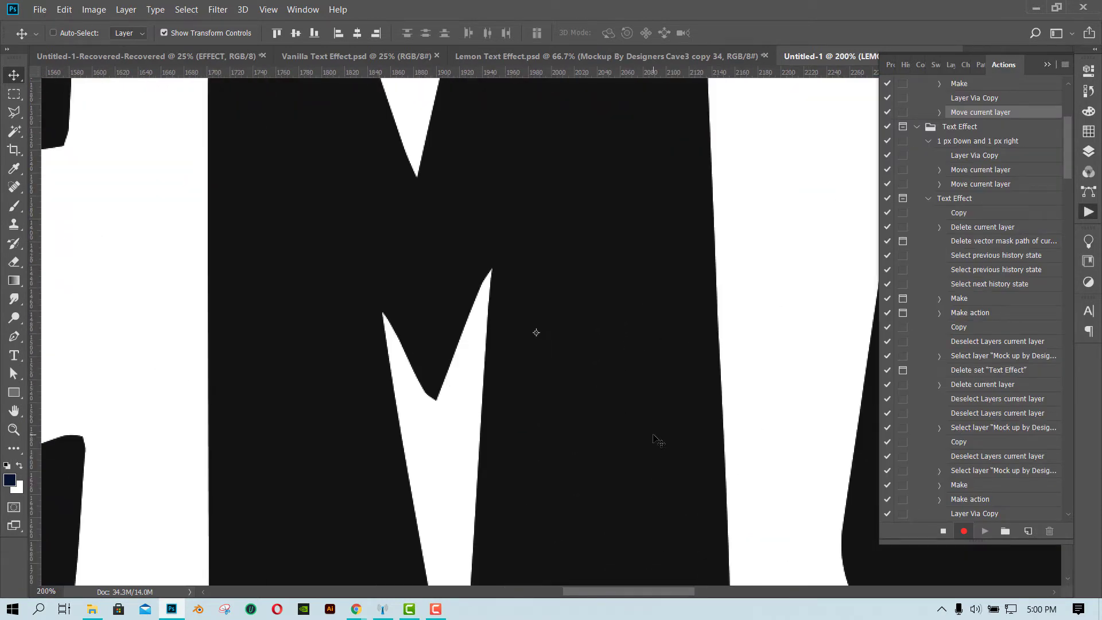
drag(727, 378, 594, 507)
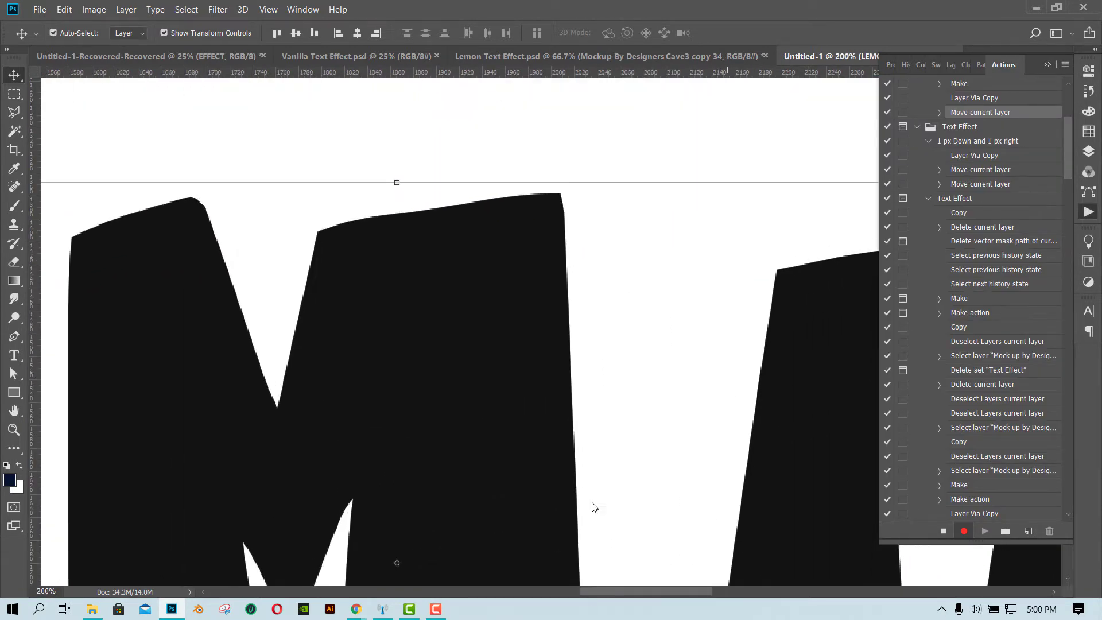
key(ctrl+plus)
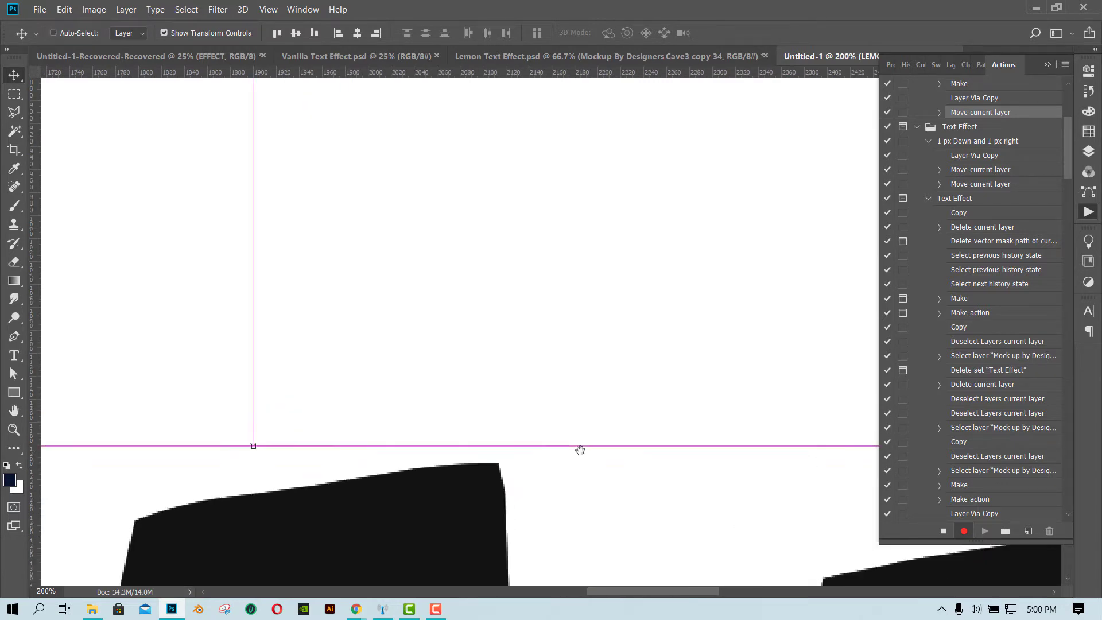
key(ctrl+plus)
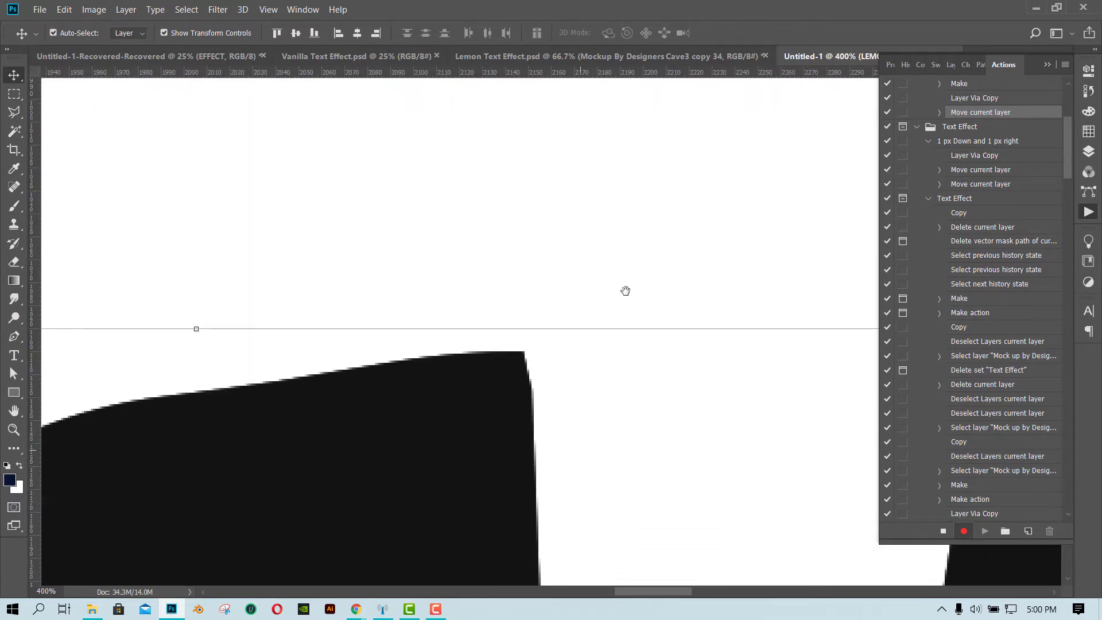
key(ctrl+plus)
key(ctrl+plus)
key(ctrl+plus)
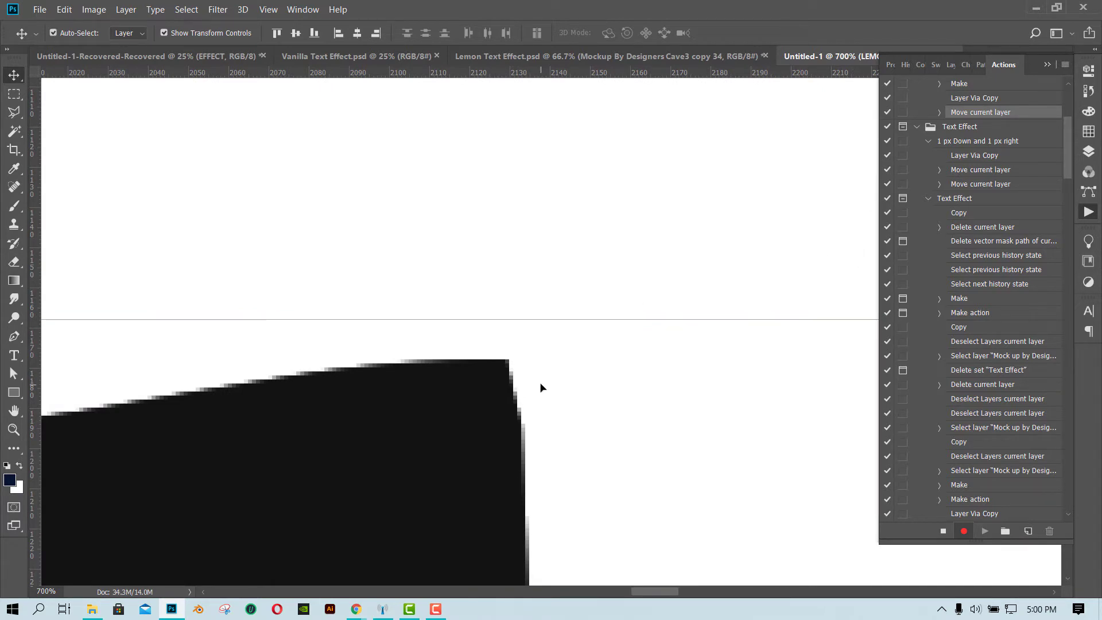
key(Down)
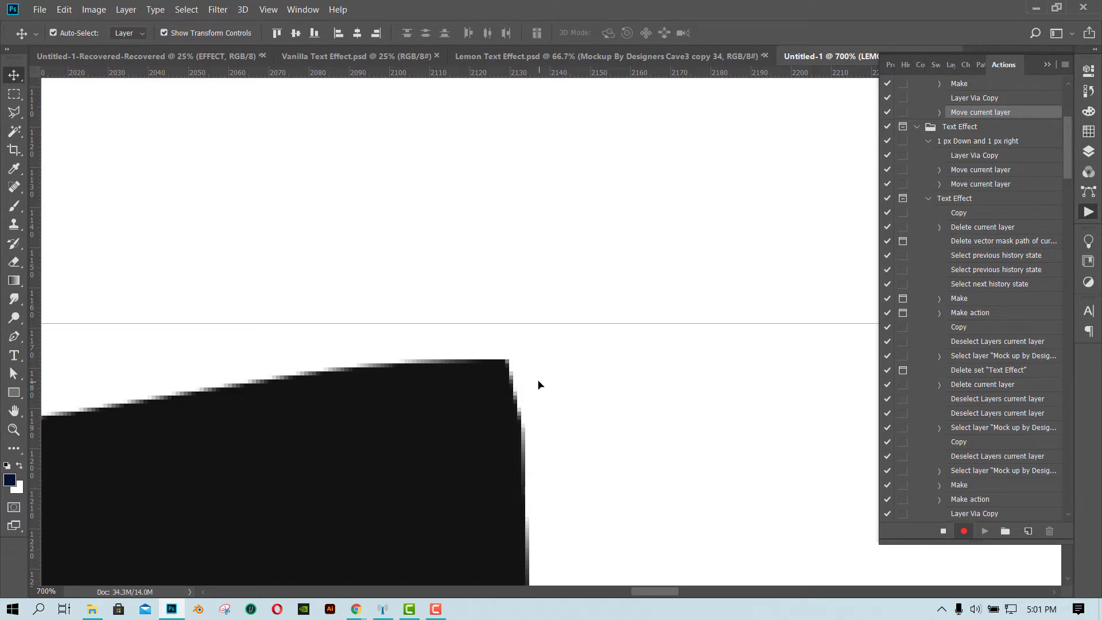
key(Right)
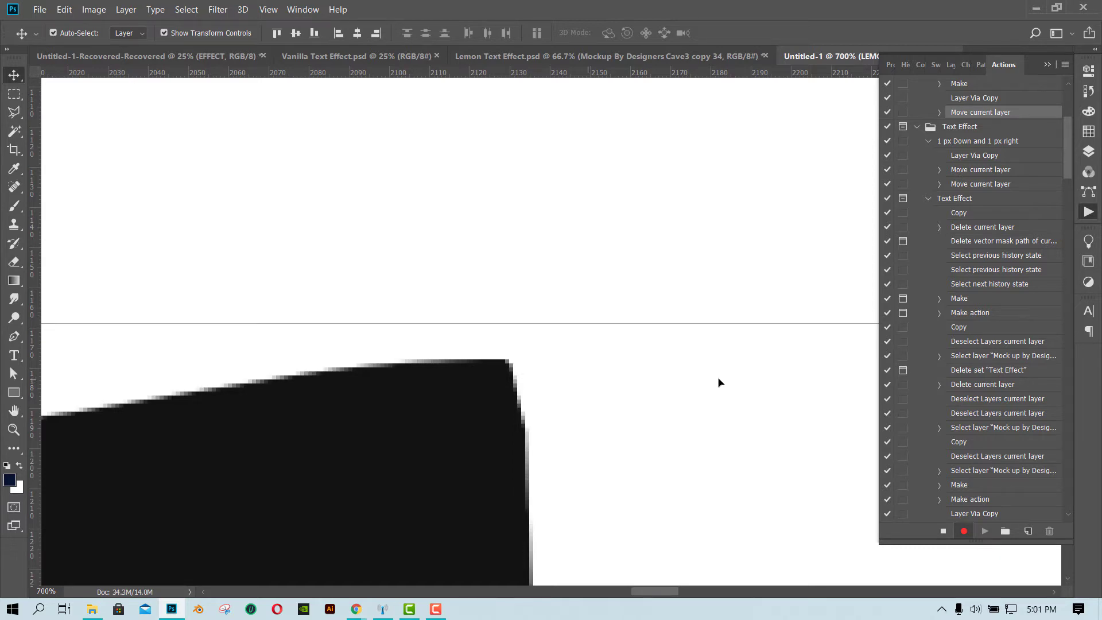
click(943, 533)
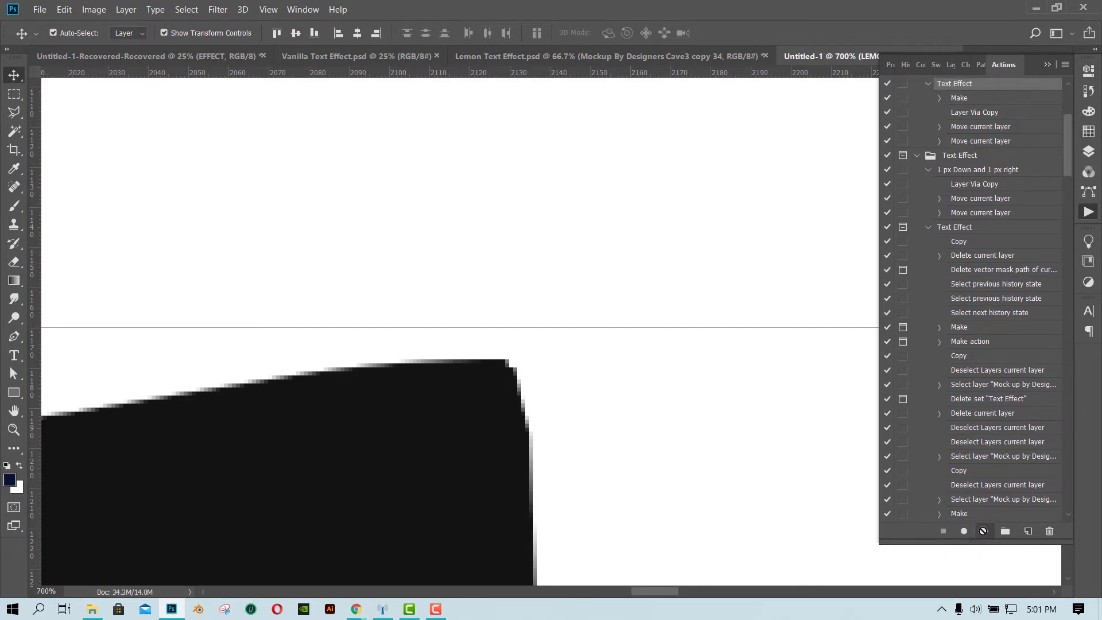
Play the recorded Text Effect action about 40 times to stack offset LEMON copies into an extrusion.
click(982, 531)
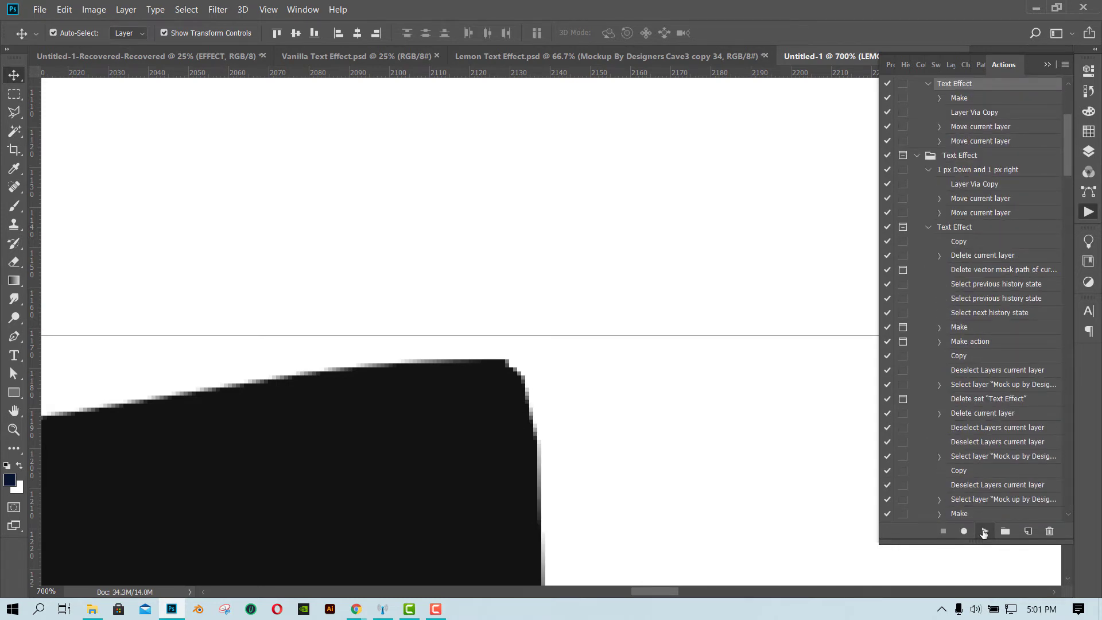
click(982, 532)
click(983, 531)
click(982, 531)
click(983, 531)
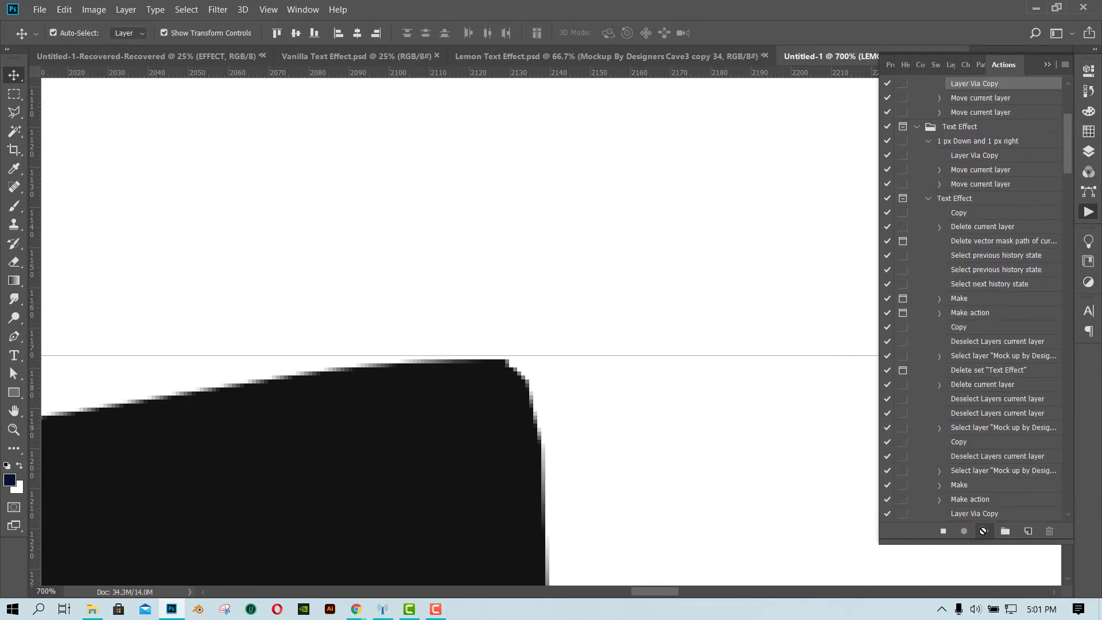
click(983, 532)
click(983, 530)
click(983, 531)
click(983, 530)
click(983, 531)
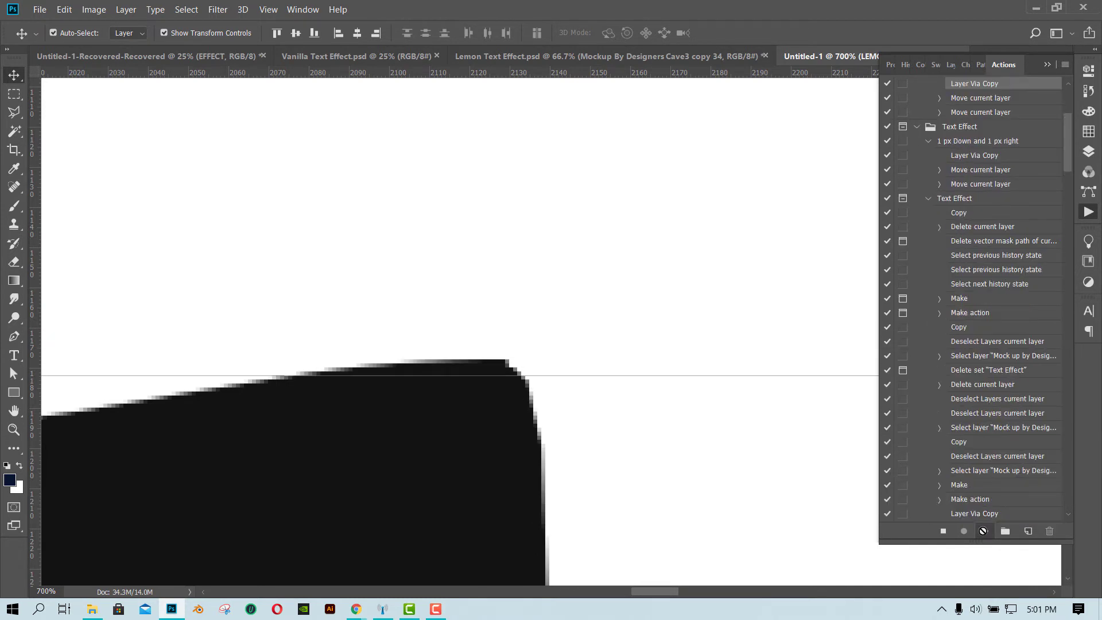
click(983, 531)
click(983, 531)
click(983, 531)
click(983, 531)
click(983, 531)
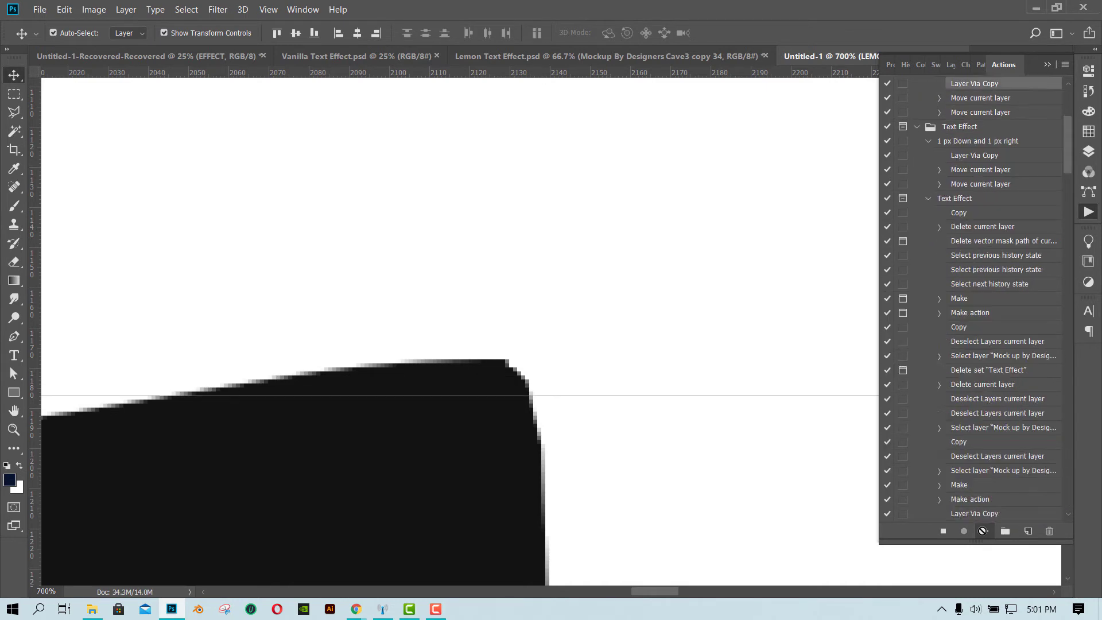
click(983, 531)
click(982, 530)
click(982, 530)
click(982, 531)
click(982, 531)
click(983, 531)
click(983, 531)
click(983, 531)
click(983, 530)
click(983, 531)
click(982, 530)
click(983, 531)
click(983, 531)
click(982, 531)
click(983, 531)
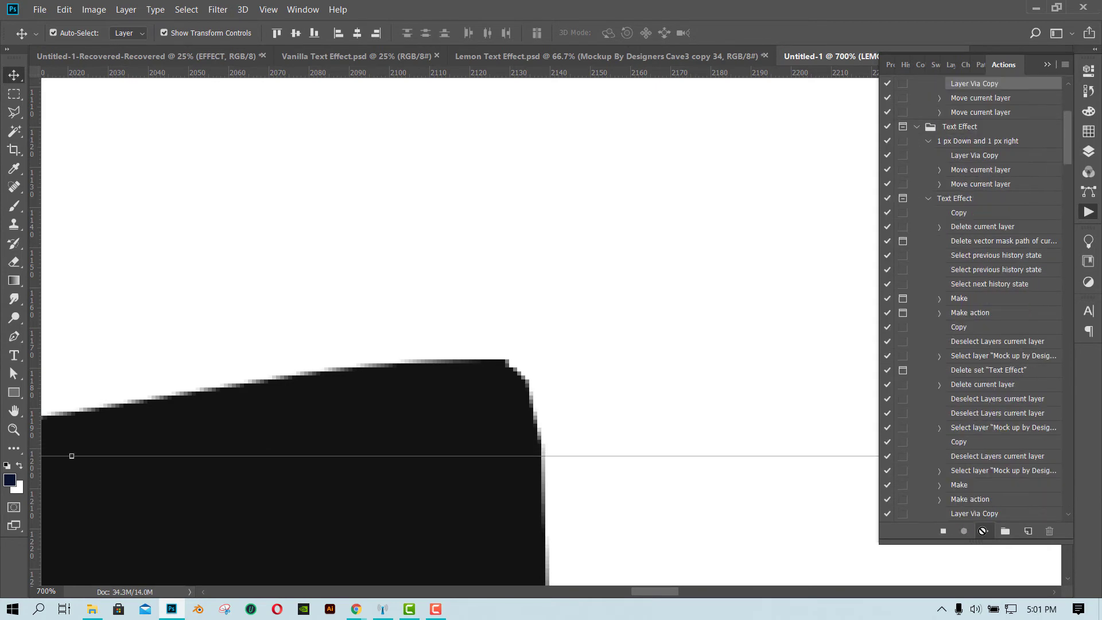
click(983, 530)
click(983, 531)
click(982, 531)
click(983, 531)
click(983, 531)
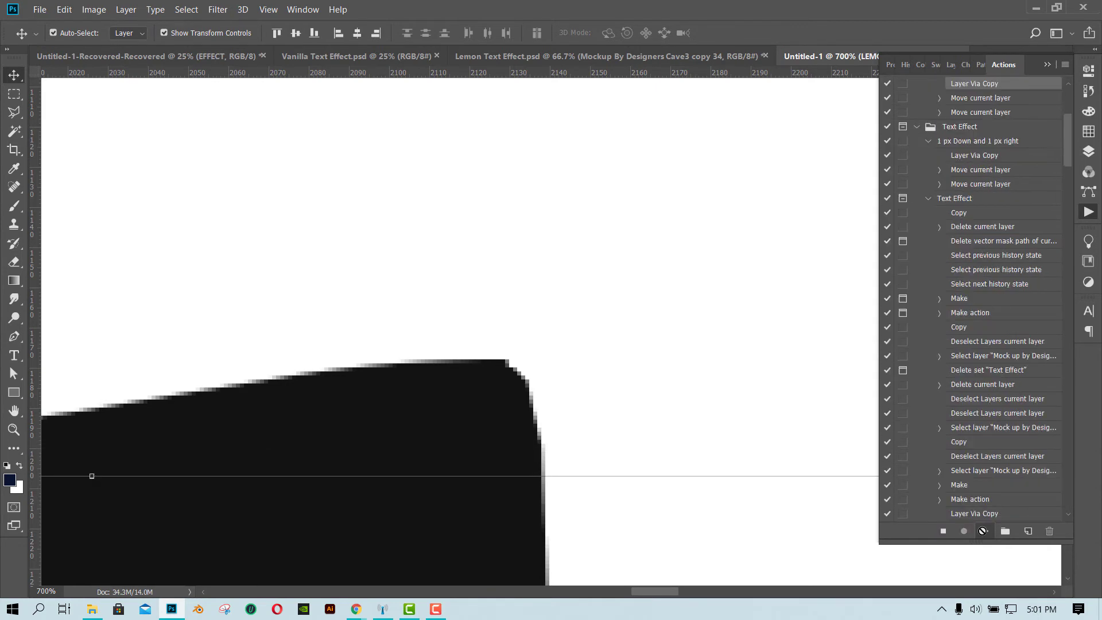
click(983, 530)
click(982, 530)
click(983, 530)
click(983, 531)
click(983, 531)
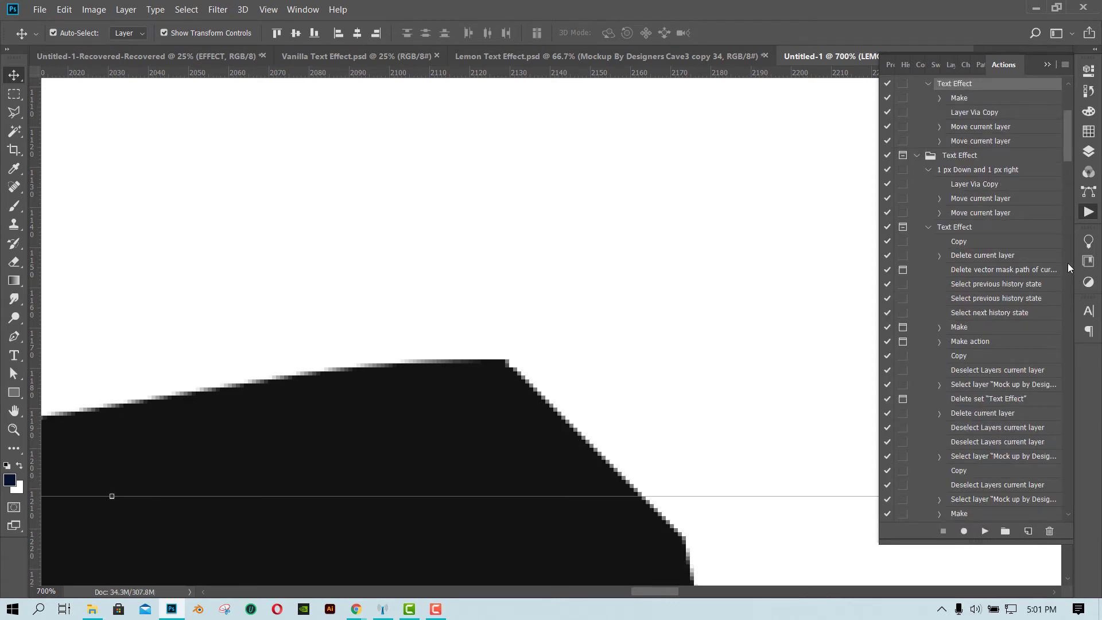
Review the stacked LEMON copies and the whole word, and replay the Text Effect action to deepen the extrusion.
click(1088, 152)
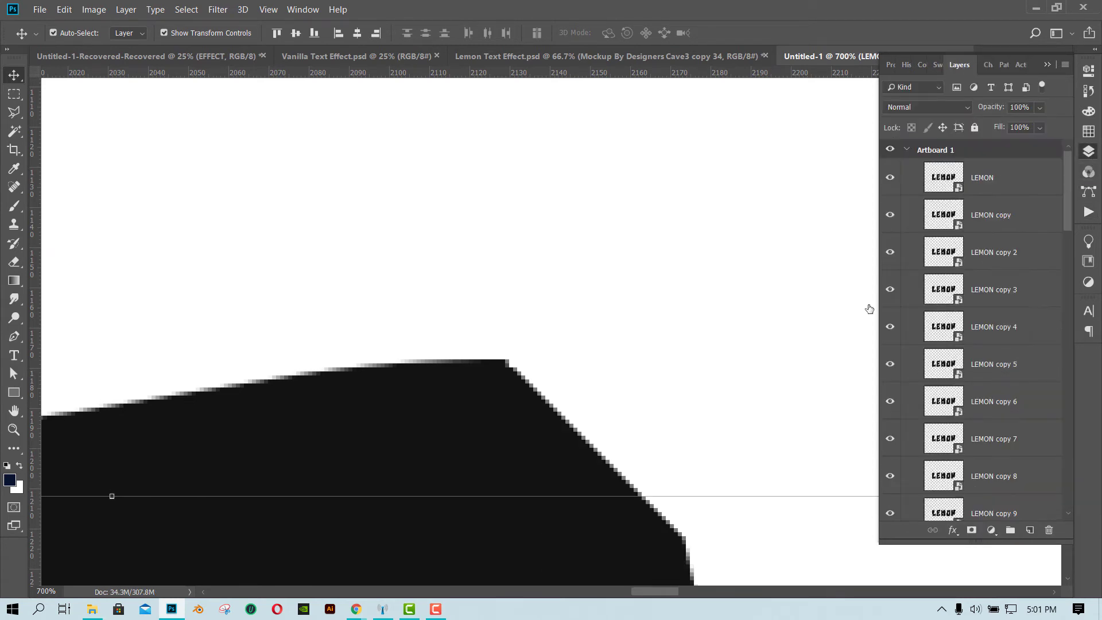
scroll(815, 338, down, 3)
scroll(814, 339, down, 2)
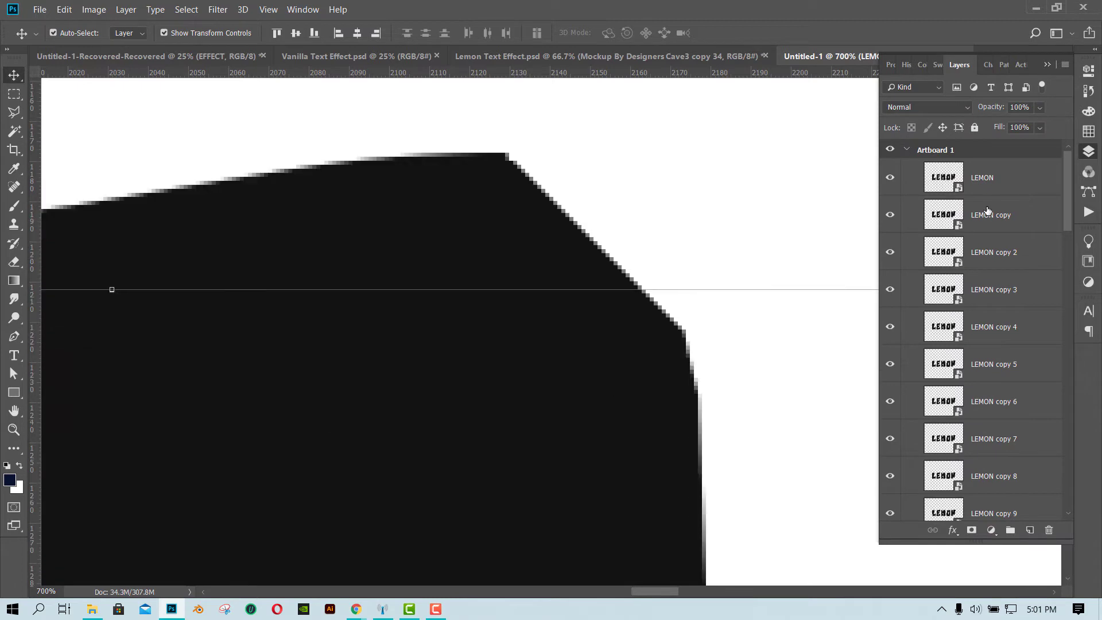
scroll(999, 229, down, 1)
scroll(1009, 251, up, 1)
key(ctrl+minus)
key(ctrl+minus)
key(ctrl+minus)
key(ctrl+minus)
key(ctrl+minus)
key(ctrl+minus)
key(ctrl+minus)
key(ctrl+minus)
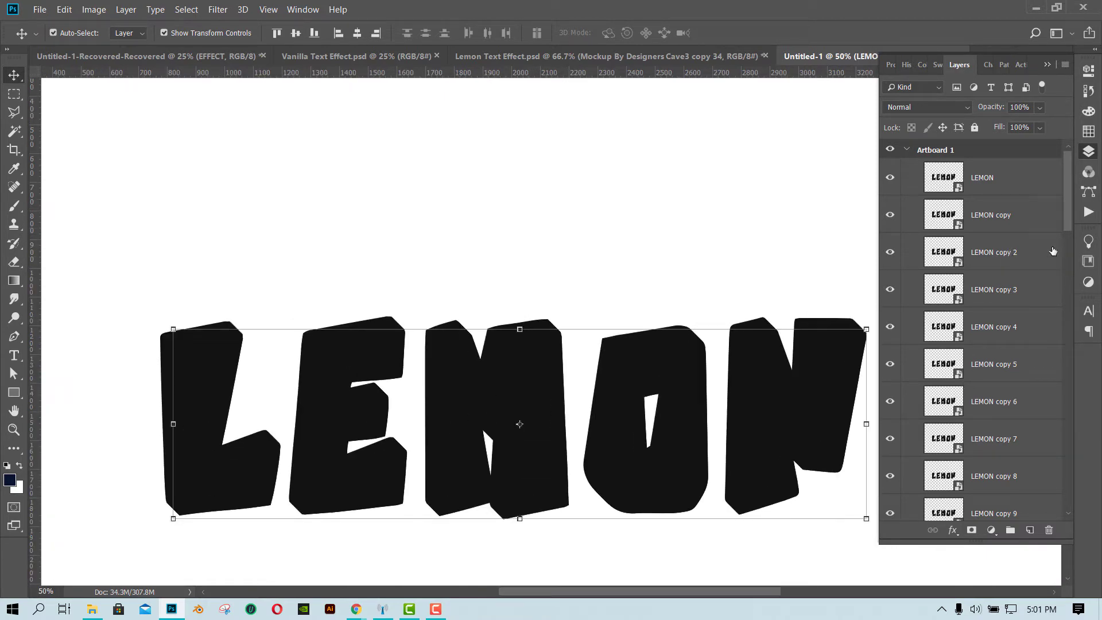
click(1088, 212)
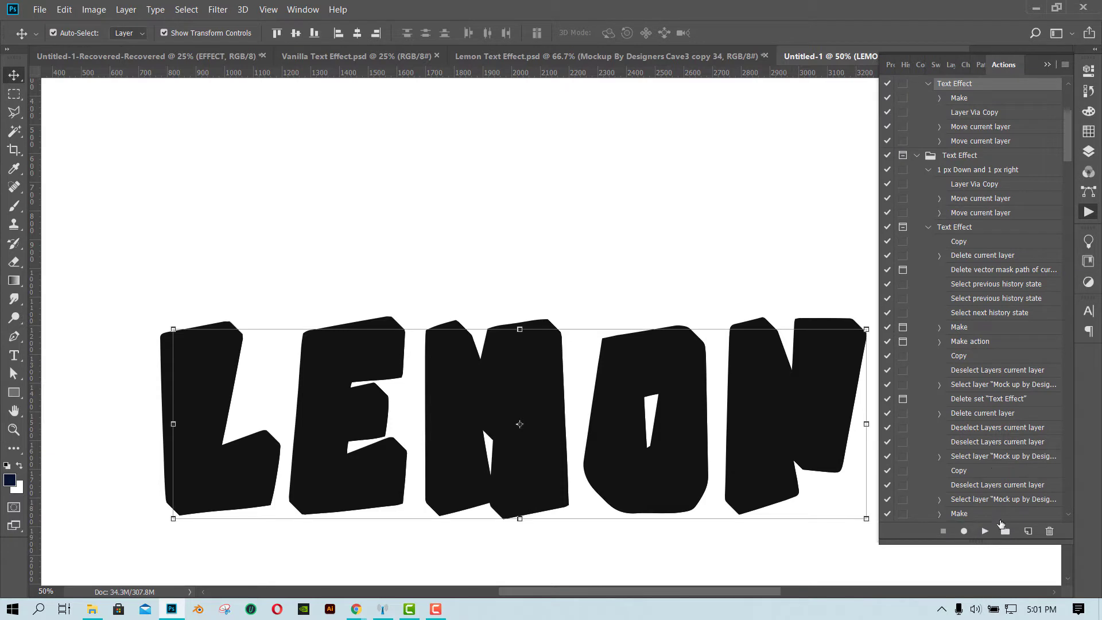
click(985, 532)
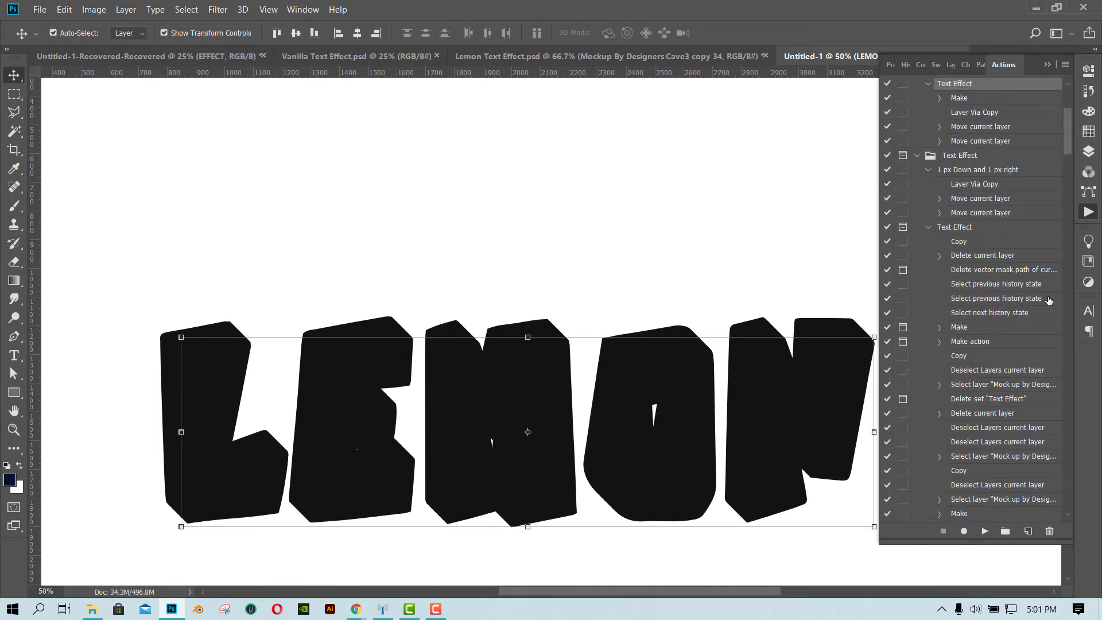
Enable a Gradient Overlay on the original LEMON layer and open the overlay's settings.
click(1095, 152)
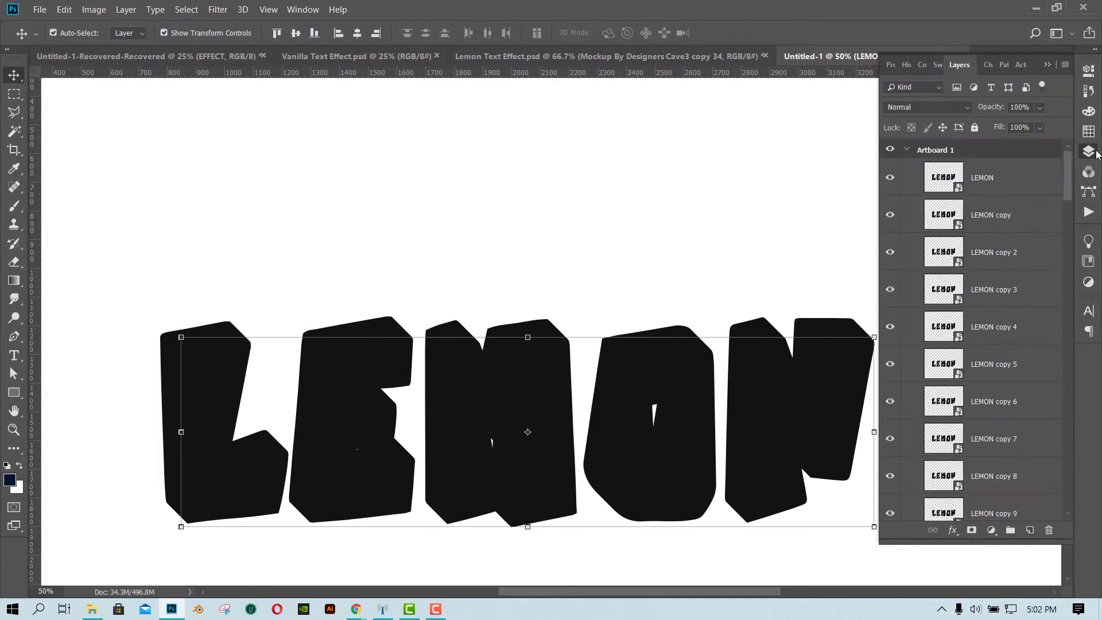
click(1024, 183)
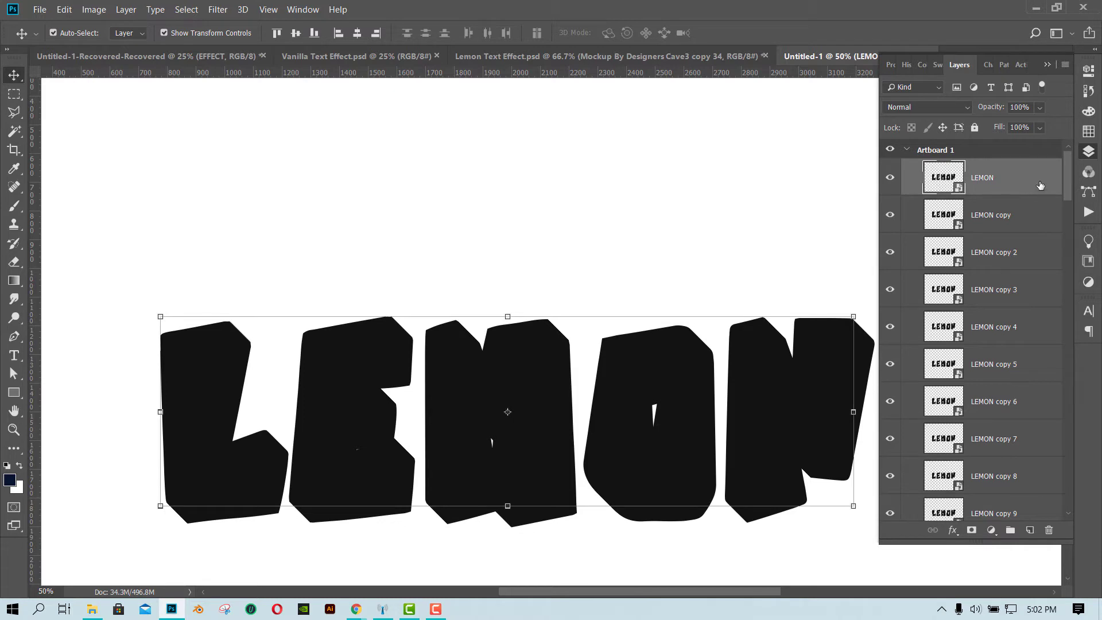
double_click(1039, 185)
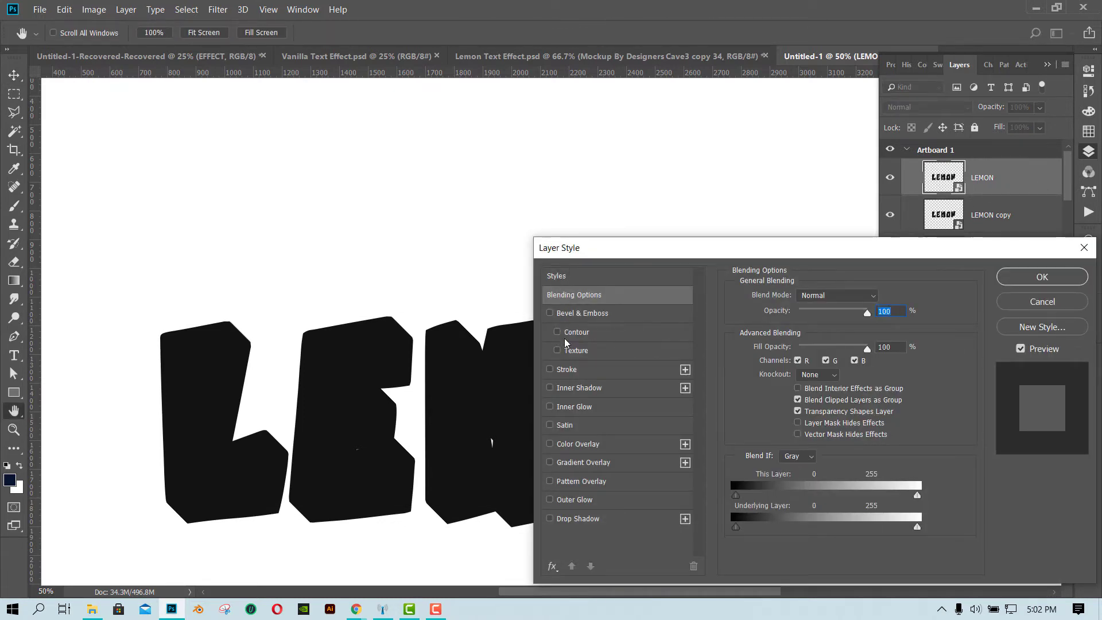
click(550, 462)
drag(759, 249, 671, 26)
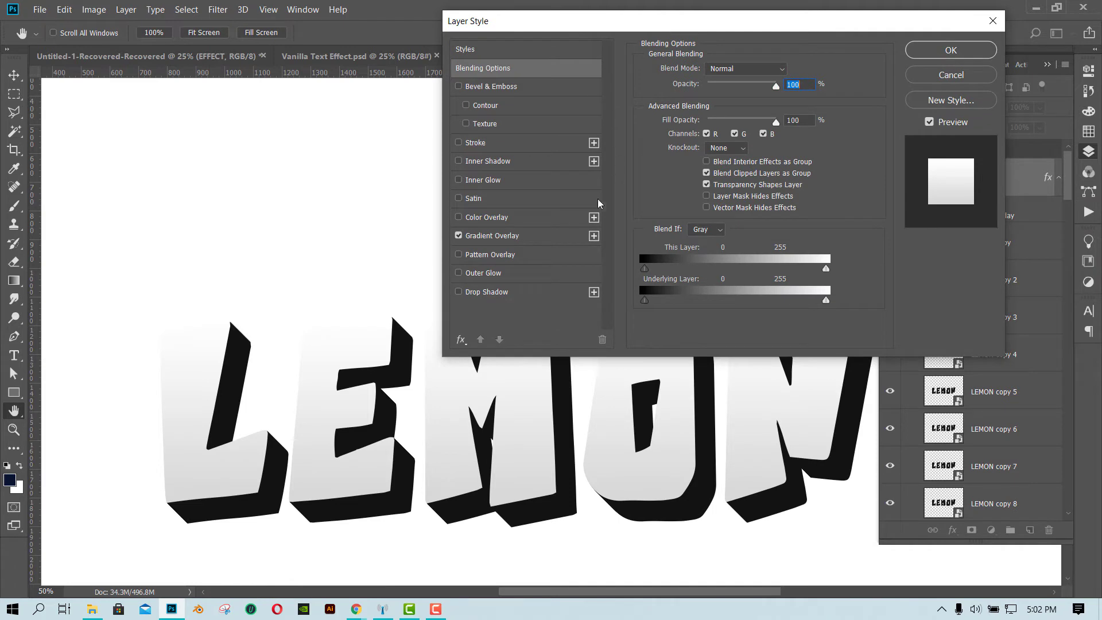
click(484, 236)
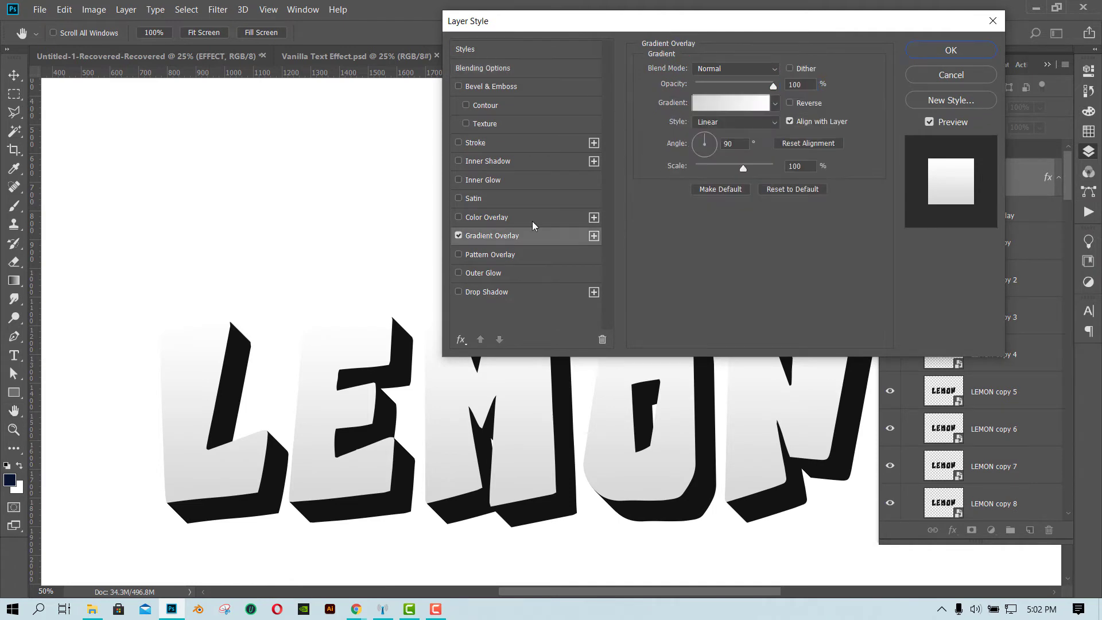
click(775, 104)
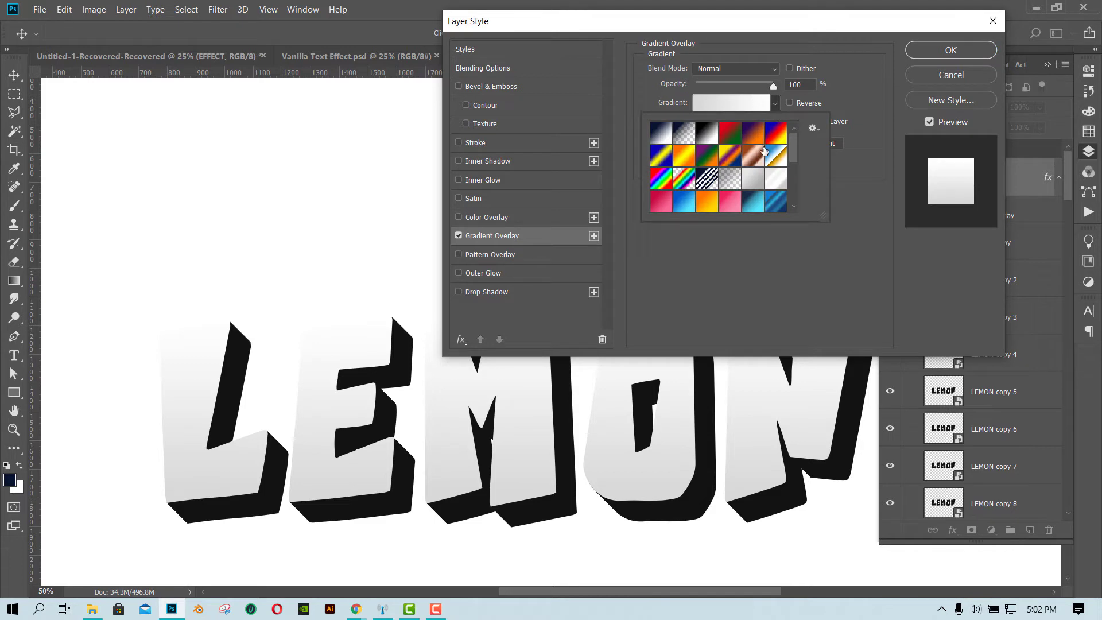
scroll(764, 151, down, 2)
scroll(764, 151, down, 2)
scroll(763, 151, up, 4)
click(775, 104)
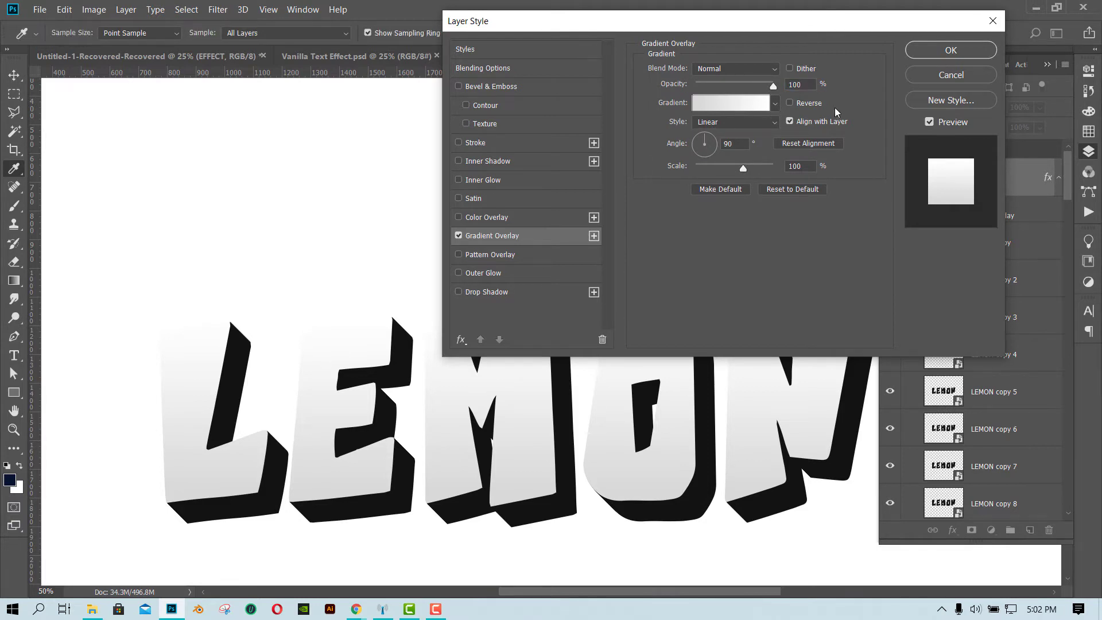
Open the overlay's gradient for editing and load the crimson-to-pink preset as its starting point.
click(730, 103)
drag(105, 108, 631, 98)
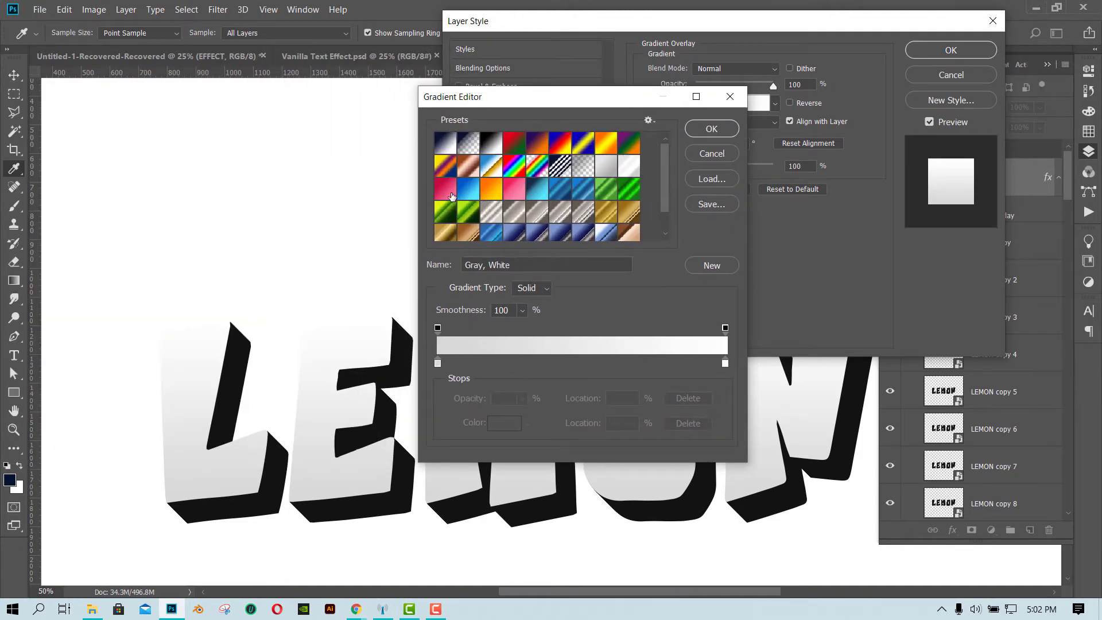
click(451, 196)
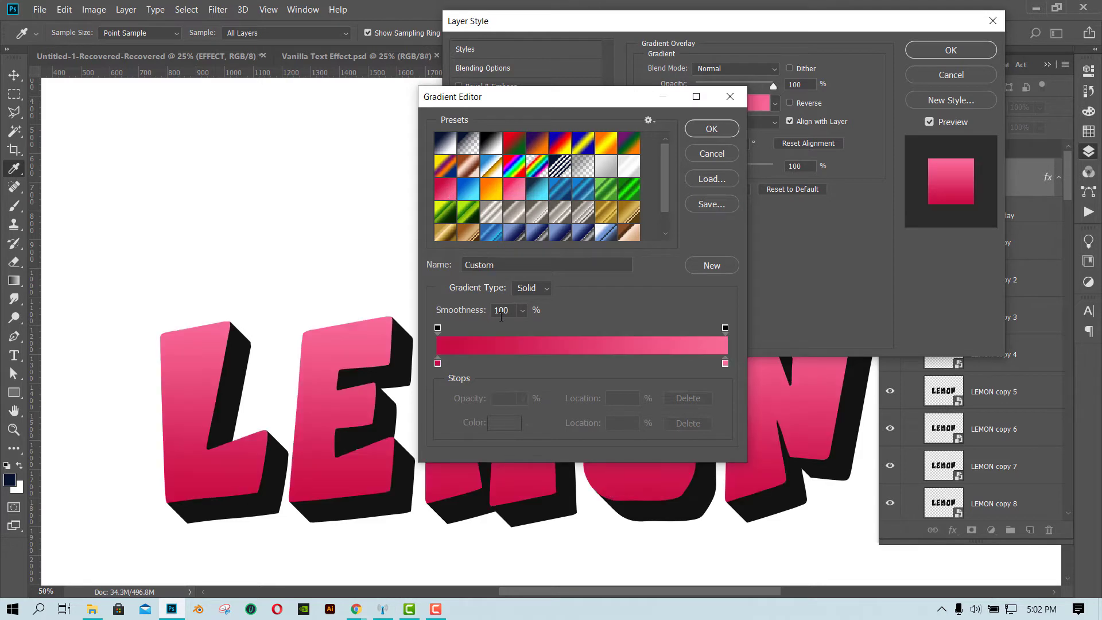
Set the gradient's colour stop at 0% to bright lime green 60ff00.
click(439, 365)
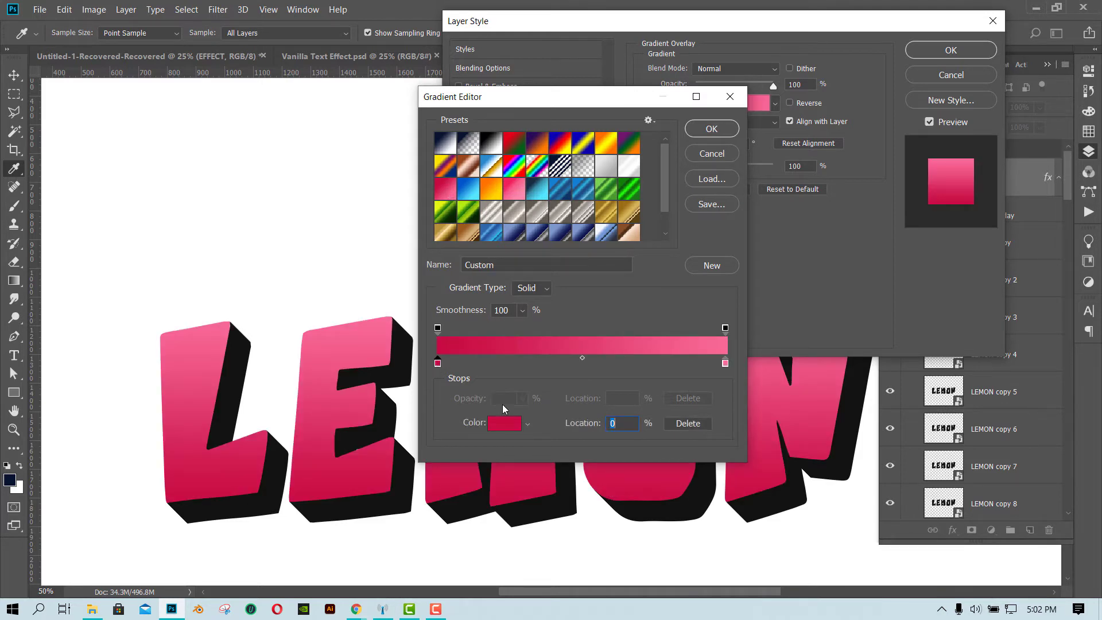
click(505, 423)
mouse_move(673, 370)
mouse_down()
mouse_move(679, 359)
mouse_move(680, 370)
mouse_up()
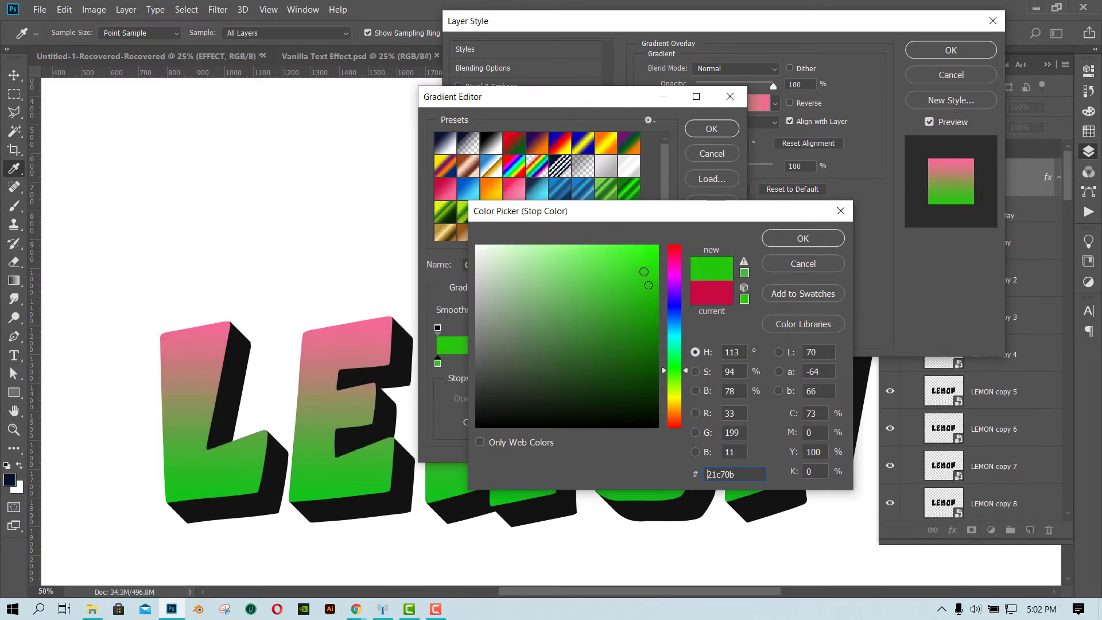
drag(643, 271, 680, 218)
drag(669, 372, 676, 378)
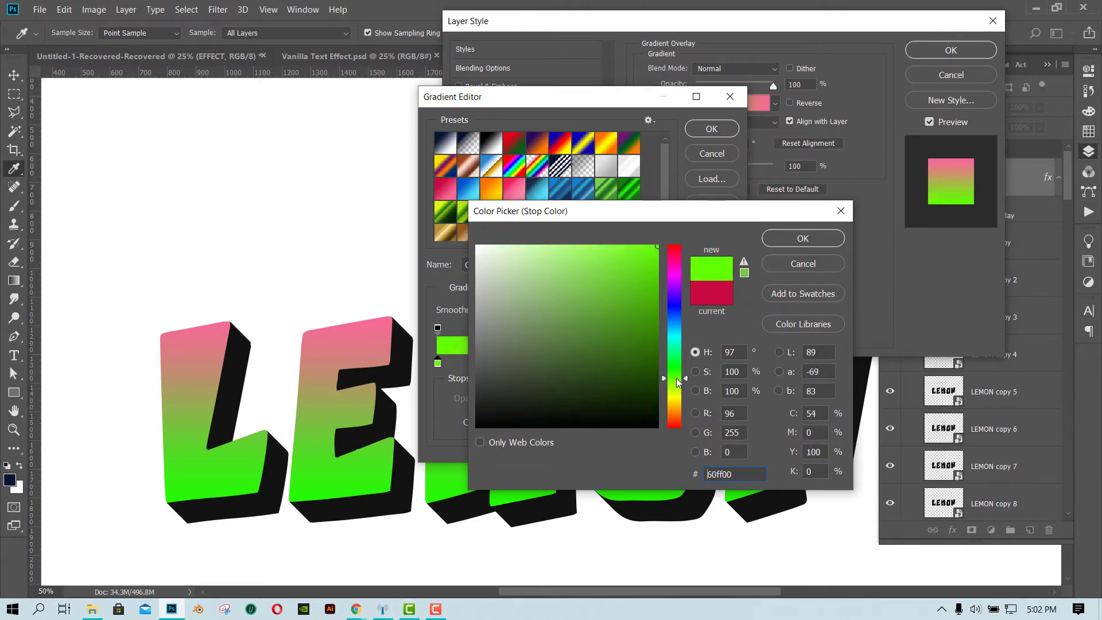
click(803, 238)
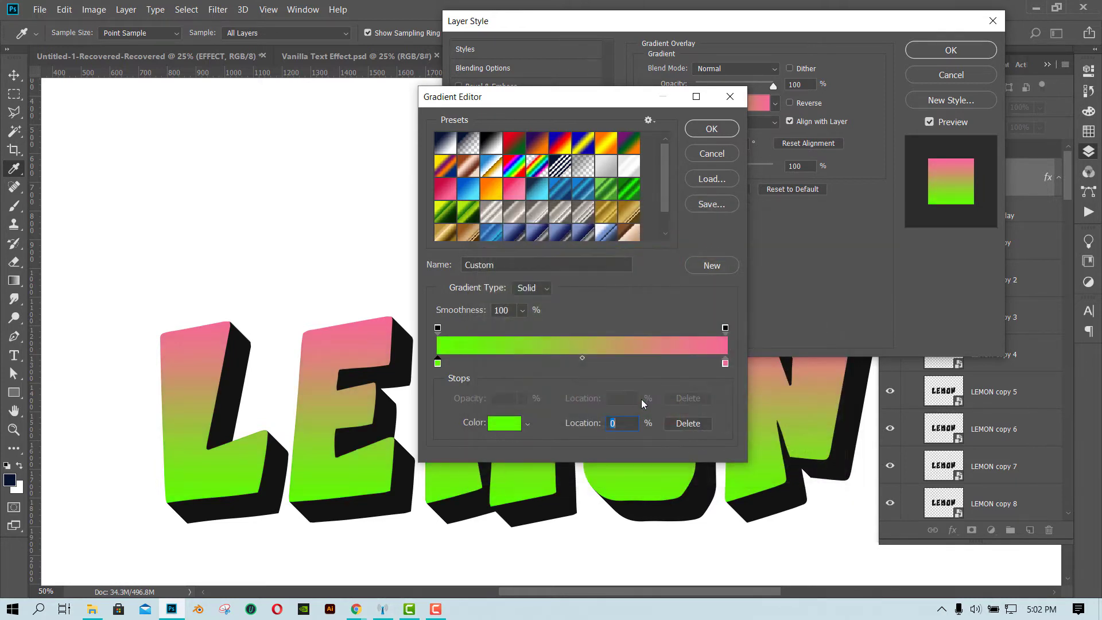
Set the gradient's colour stop at 100% to green 00e015 and apply the Gradient Overlay to the LEMON layer.
click(725, 364)
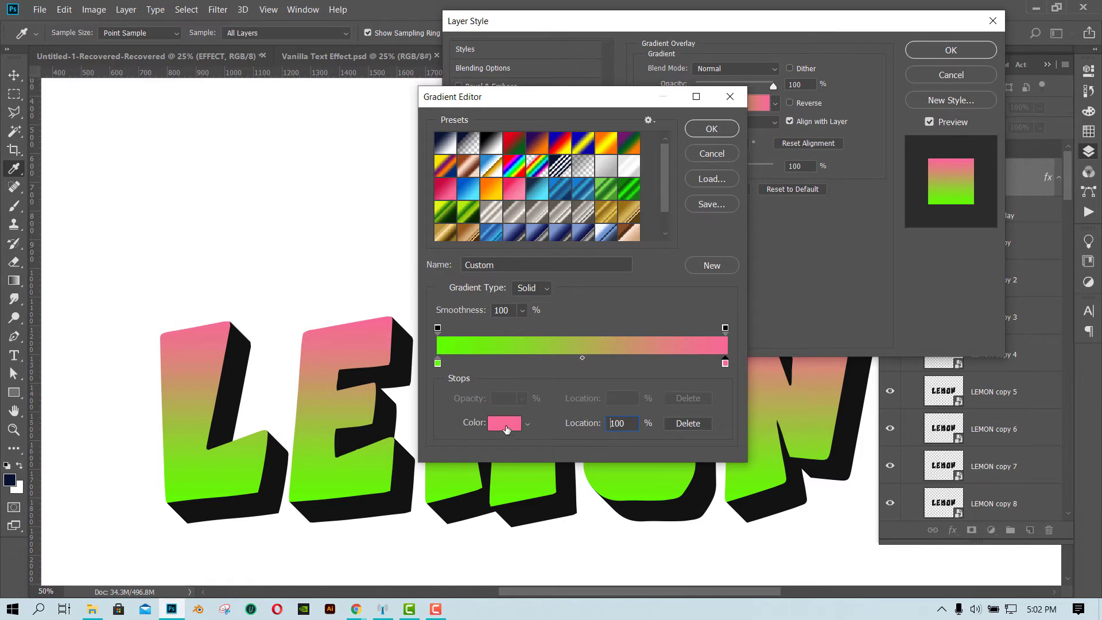
click(505, 424)
click(677, 359)
mouse_move(677, 360)
mouse_down()
mouse_move(678, 373)
mouse_move(659, 351)
mouse_move(657, 268)
mouse_up()
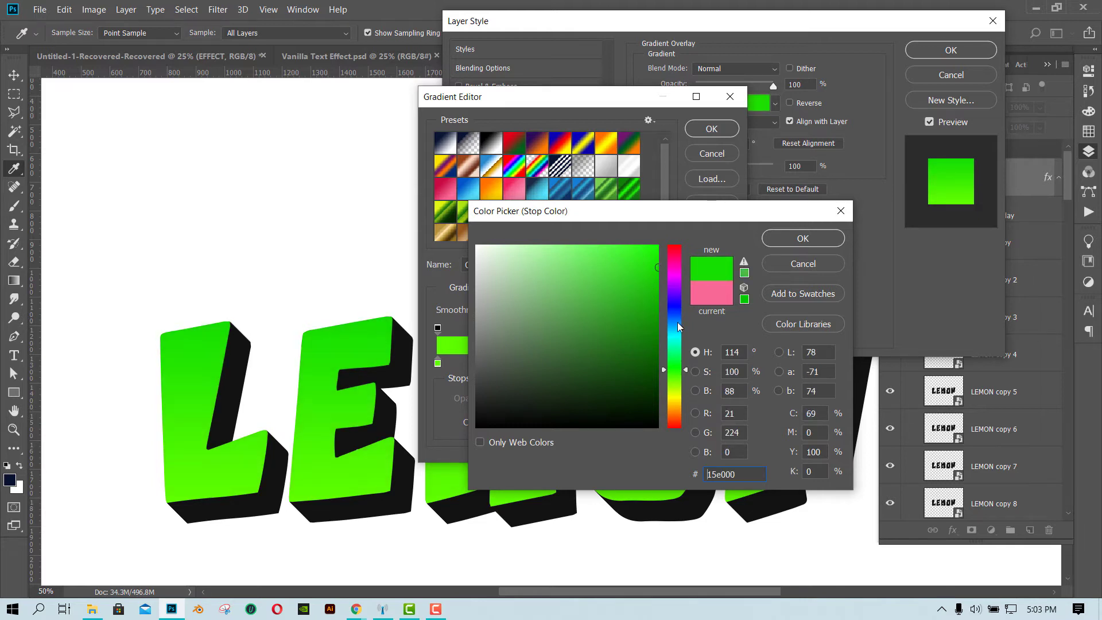
drag(679, 371, 680, 364)
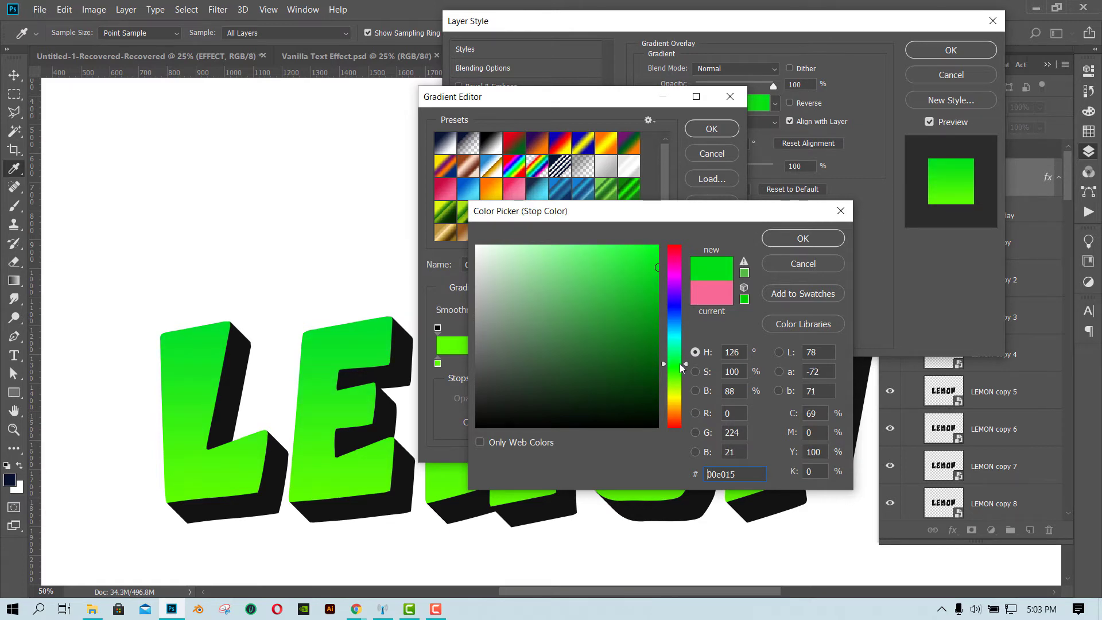
click(795, 234)
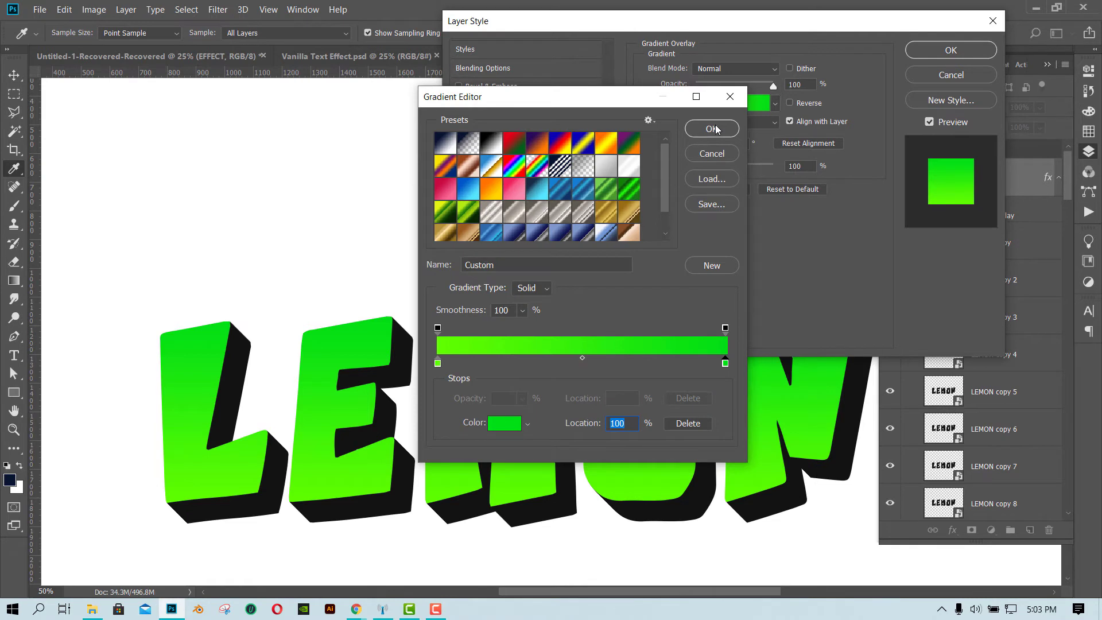
click(711, 128)
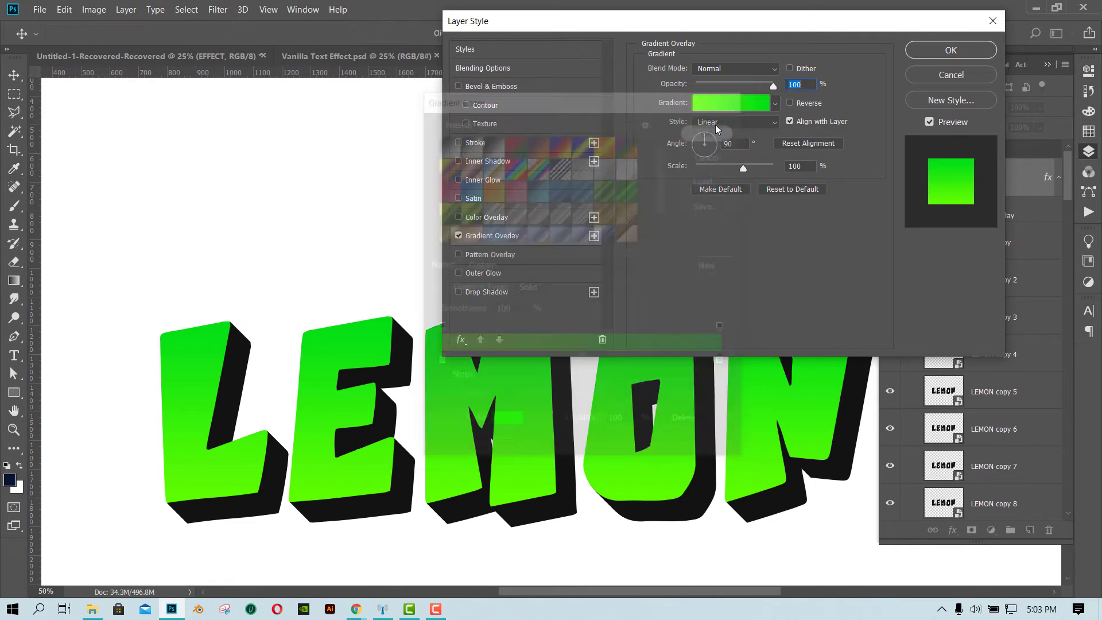
click(917, 50)
Enable Bevel & Emboss on the original LEMON layer and set its depth to 63%.
double_click(1021, 184)
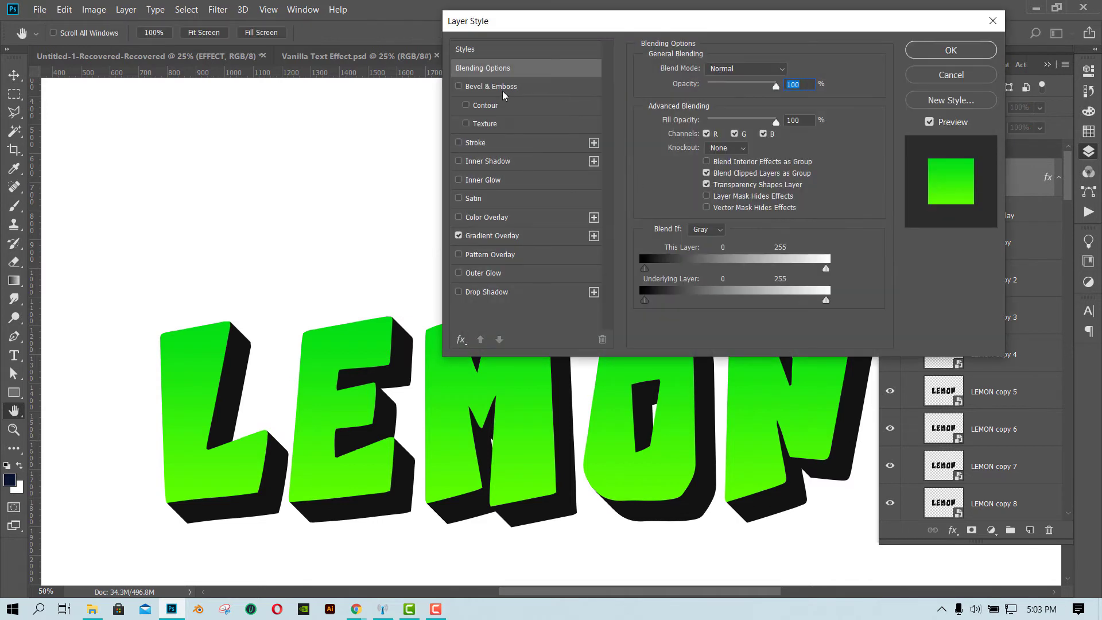
click(459, 87)
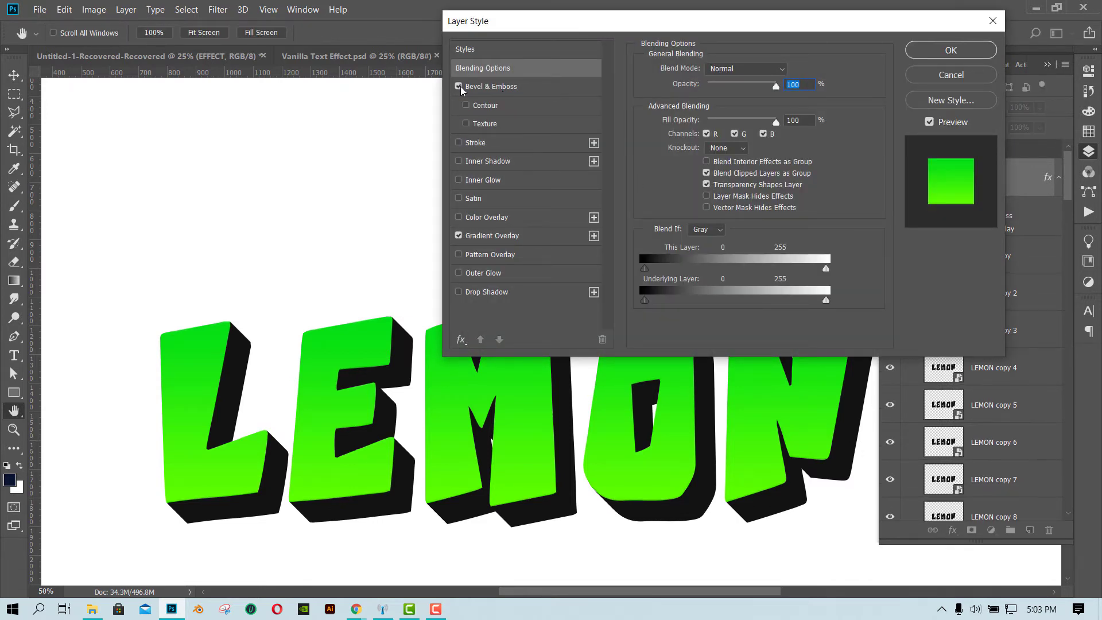
drag(722, 33, 798, 80)
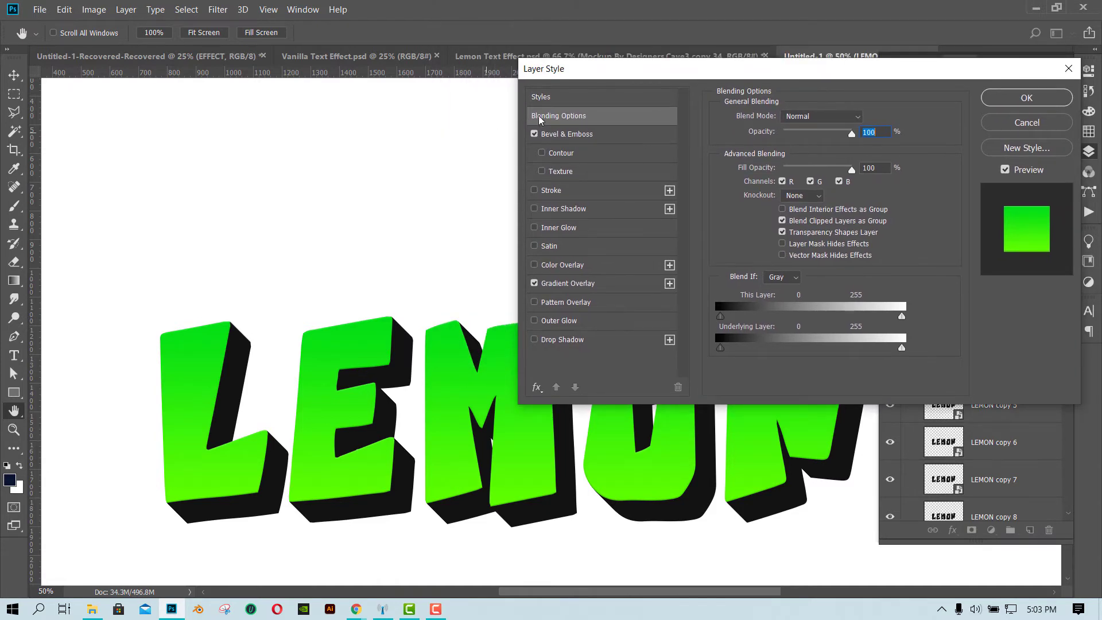
click(562, 134)
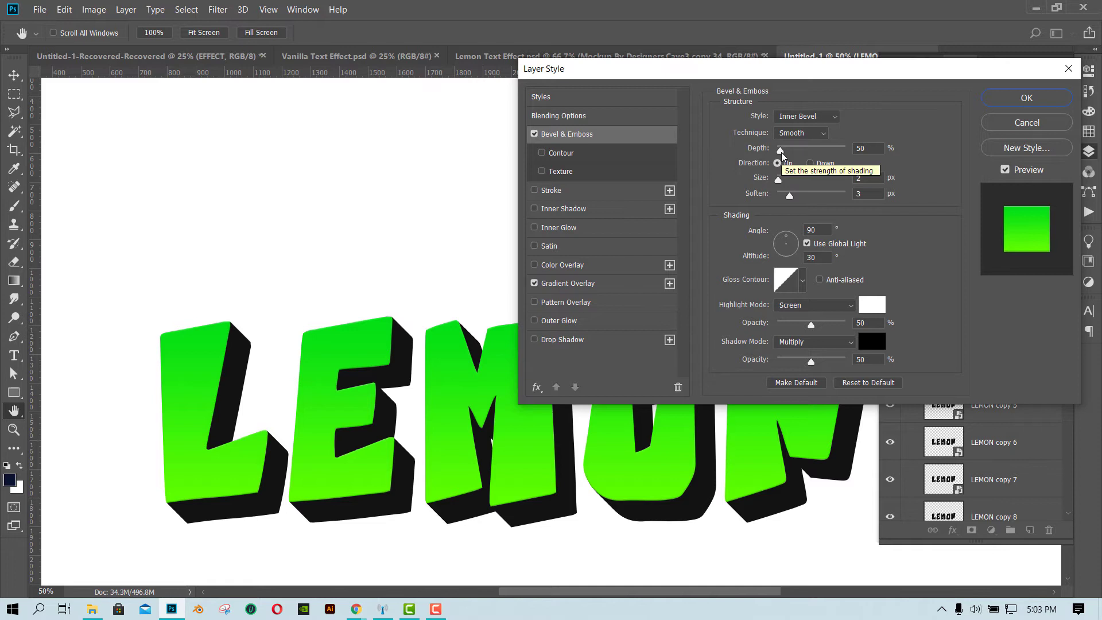
mouse_move(781, 156)
mouse_down()
mouse_move(798, 156)
mouse_move(781, 154)
mouse_up()
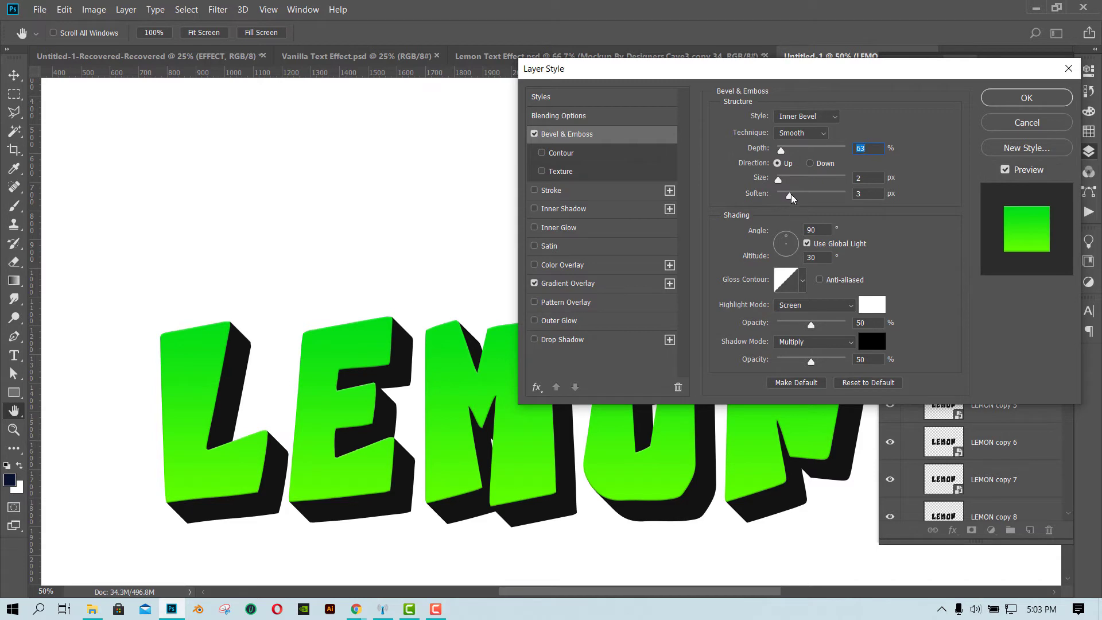
Set the bevel's Soften to 0 px and enable its Texture with the first near-white pattern in the second row of swatches.
drag(789, 196, 769, 197)
click(542, 172)
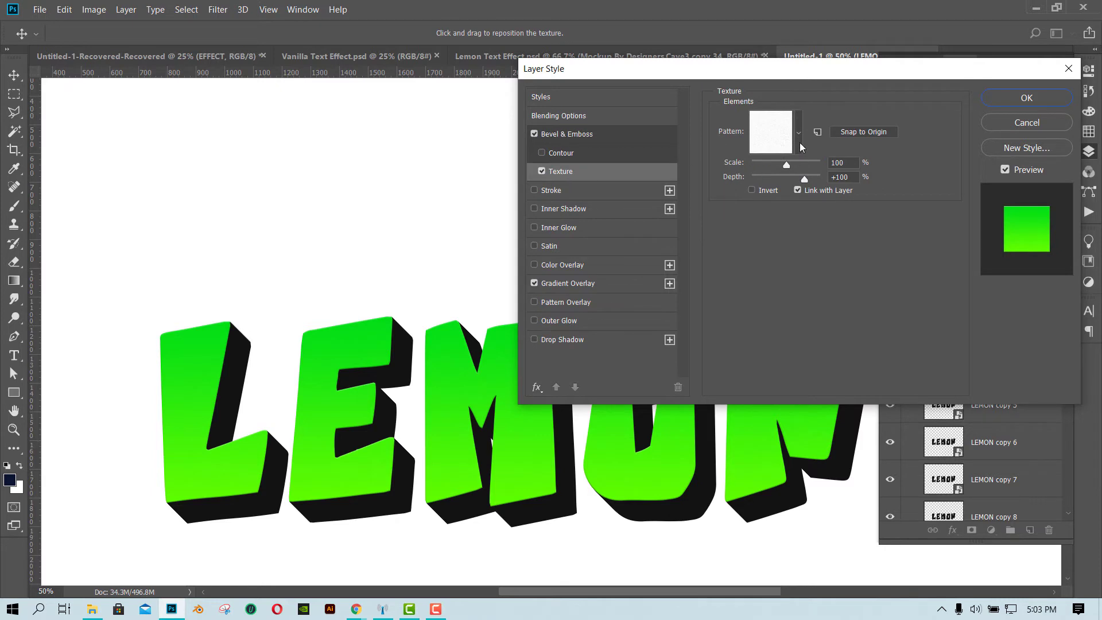
click(799, 143)
click(800, 143)
click(798, 140)
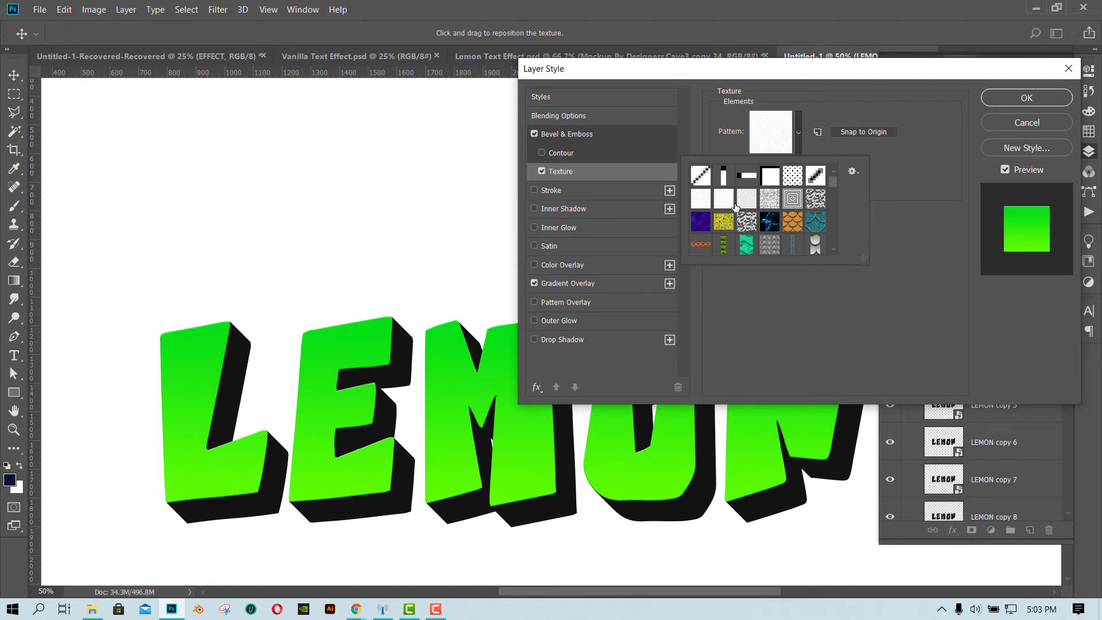
click(703, 205)
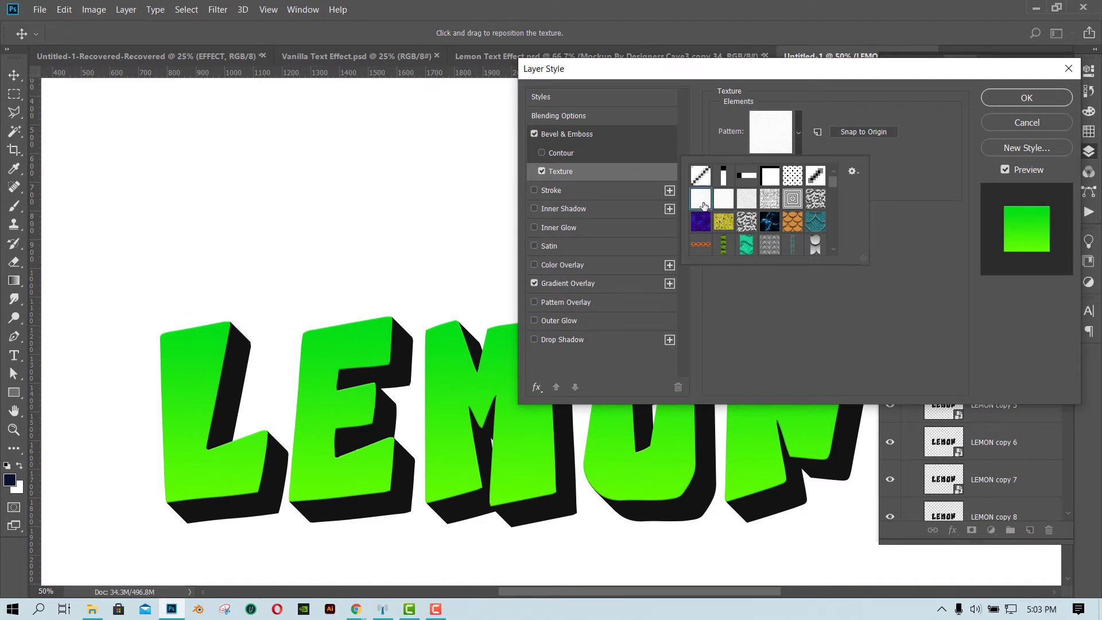
click(796, 141)
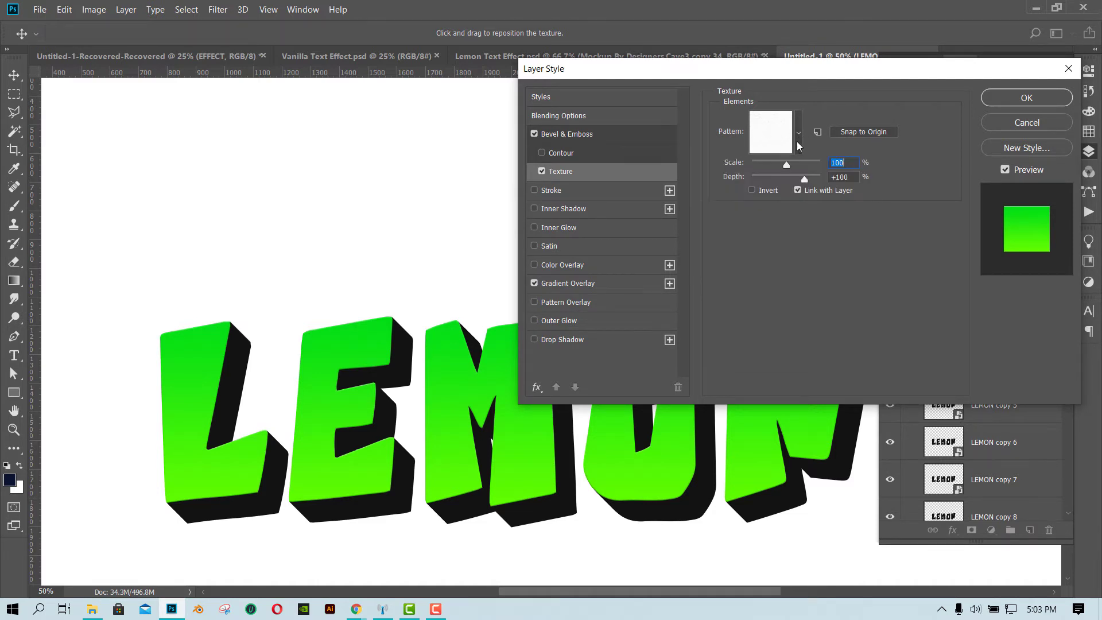
Set the texture's depth to -454% and inspect its grain closely on the letters.
drag(799, 180, 768, 181)
key(ctrl+plus)
key(ctrl+plus)
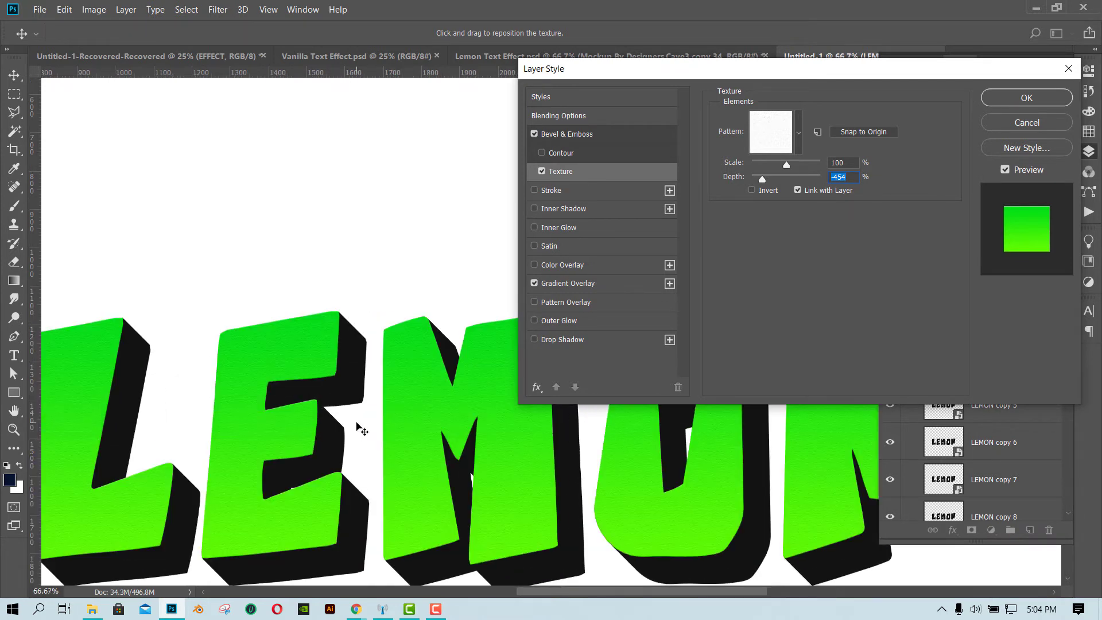
key(ctrl+plus)
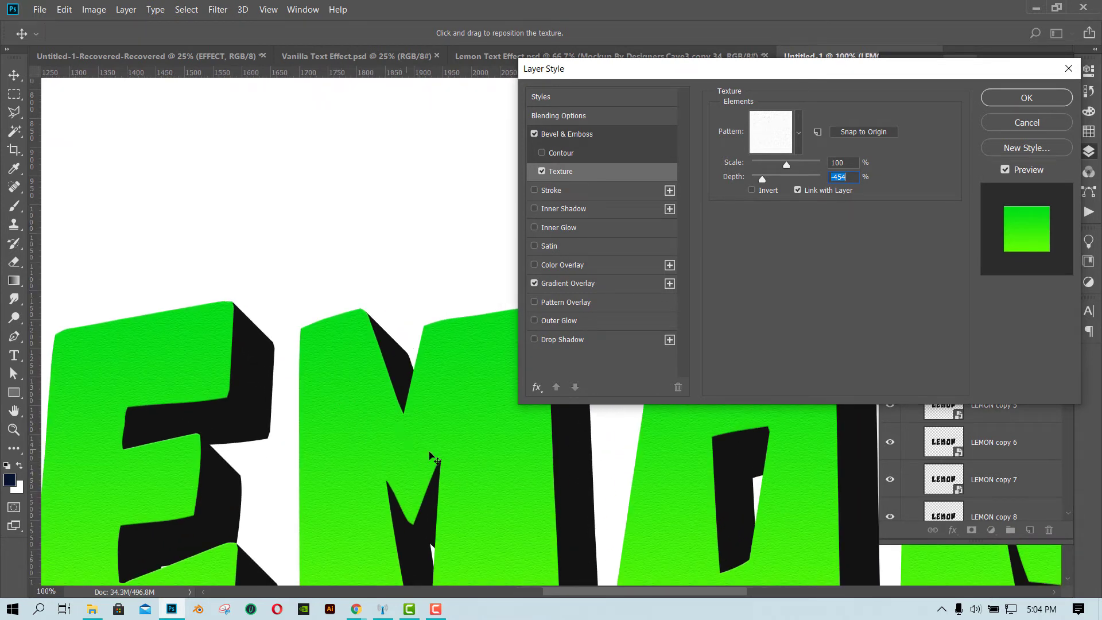
drag(402, 418, 550, 246)
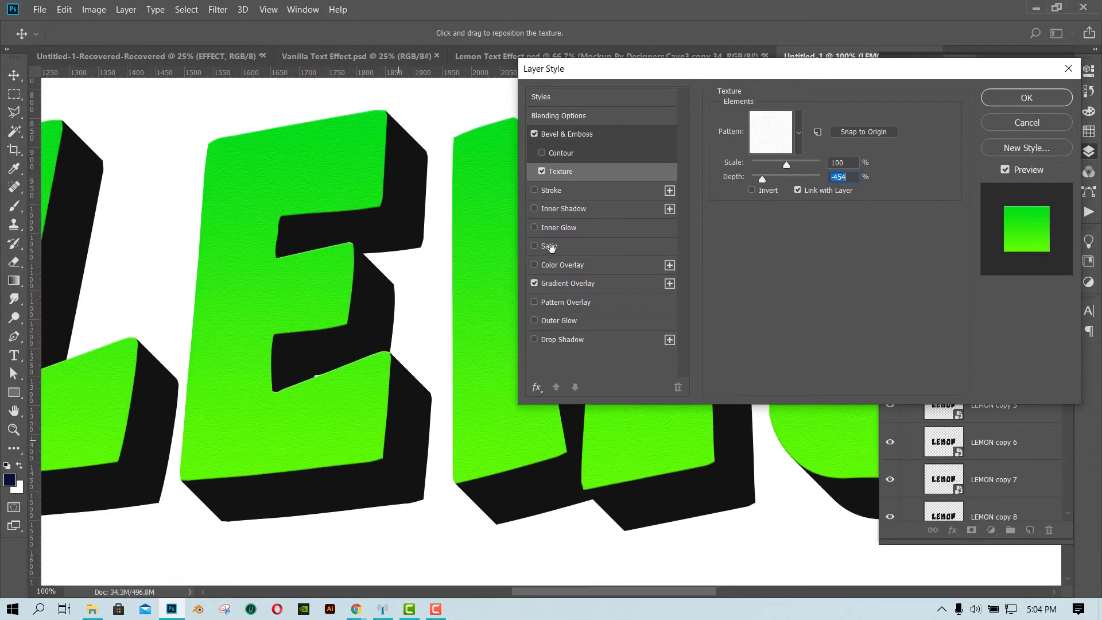
drag(379, 420, 418, 431)
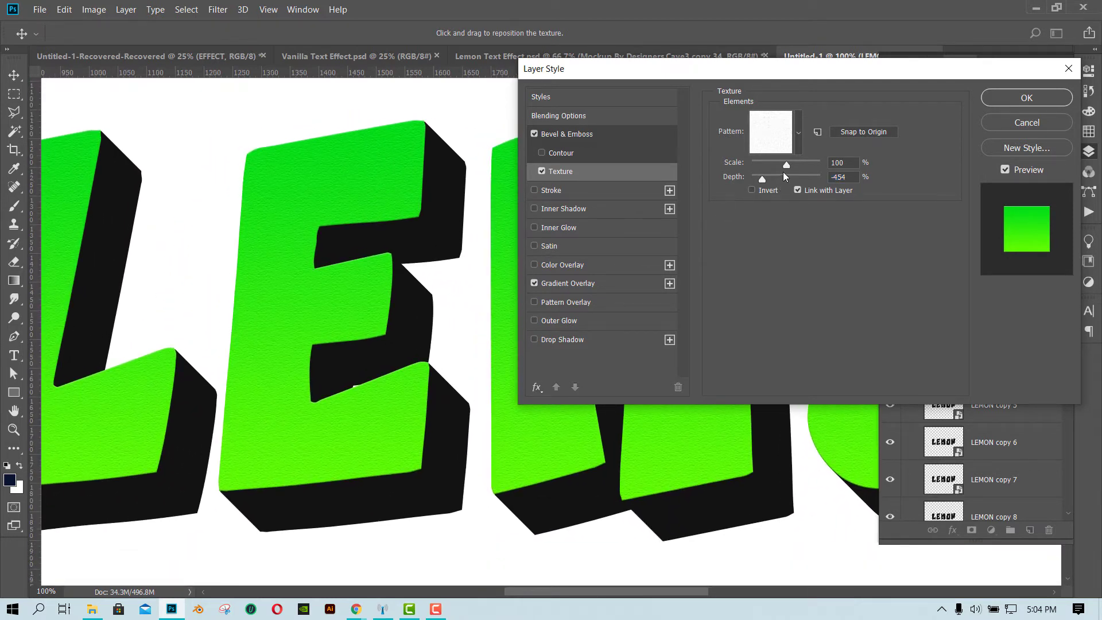
Set the texture's scale to 245% and its depth to -891%.
drag(786, 164, 776, 165)
drag(759, 167, 793, 163)
drag(762, 181, 757, 181)
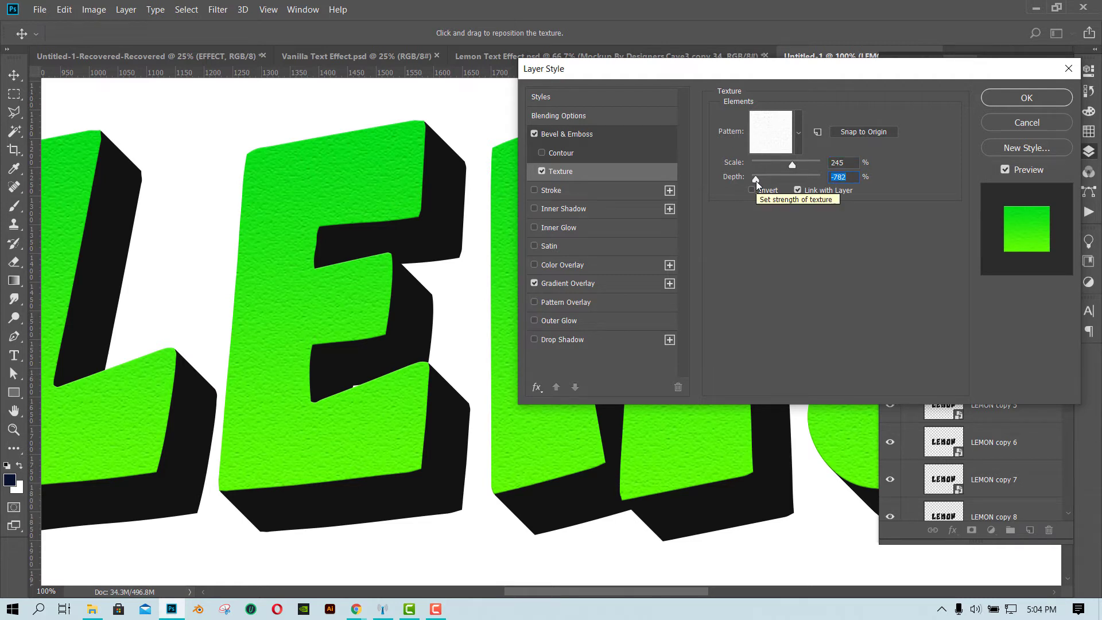
drag(755, 181, 754, 182)
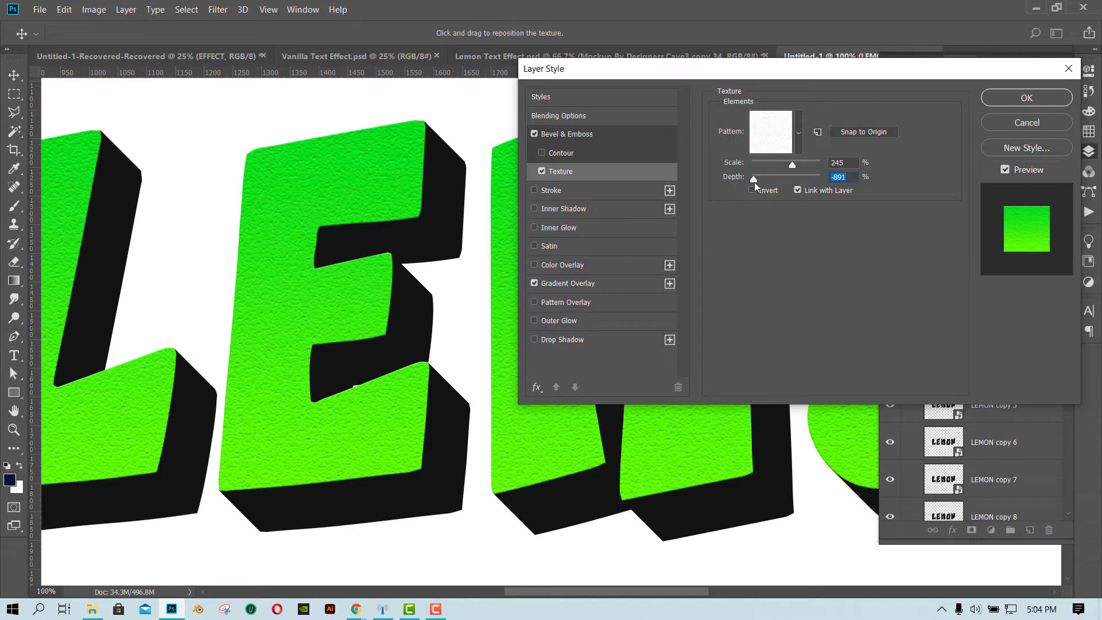
Switch the texture to the second near-white pattern in the second row of swatches.
drag(823, 71, 832, 155)
click(808, 217)
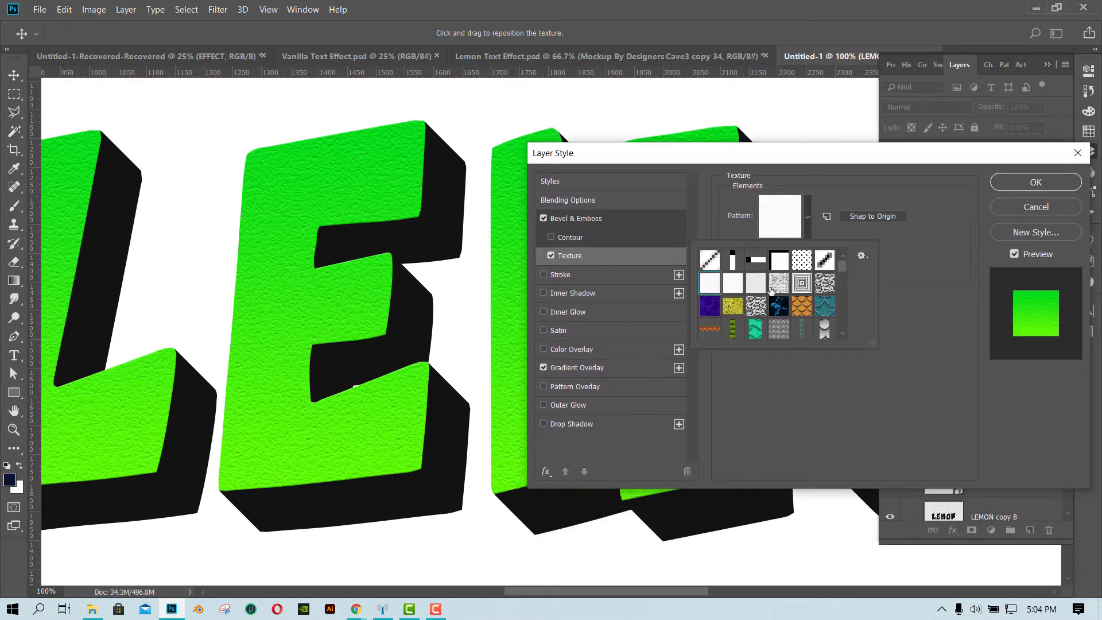
click(740, 287)
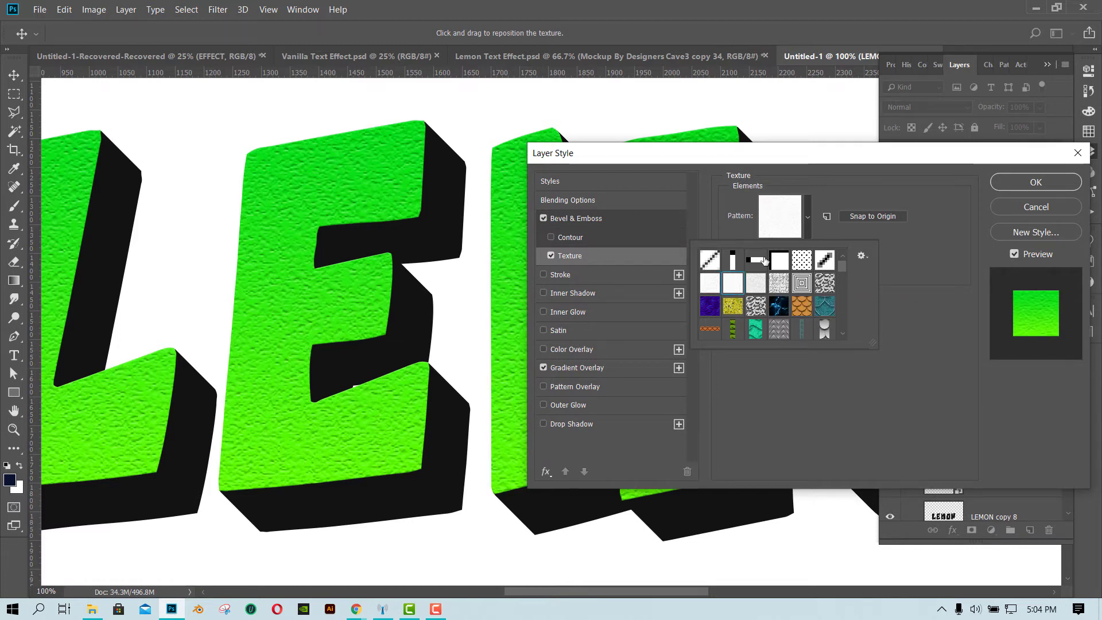
click(803, 235)
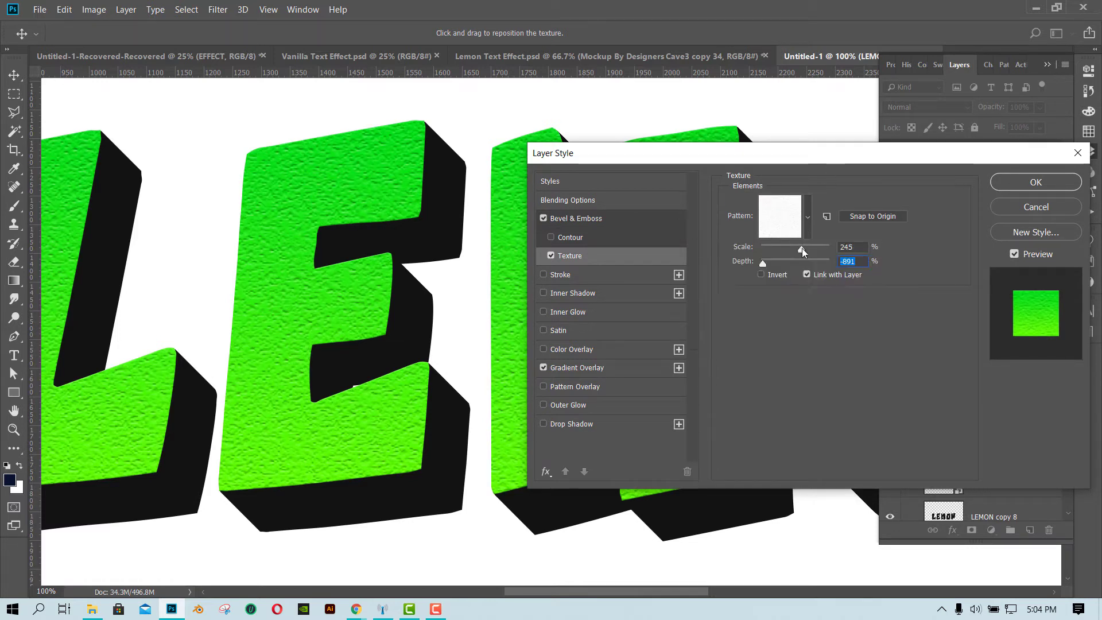
Set the texture's scale to 129% and its depth to +793%.
drag(763, 263, 795, 250)
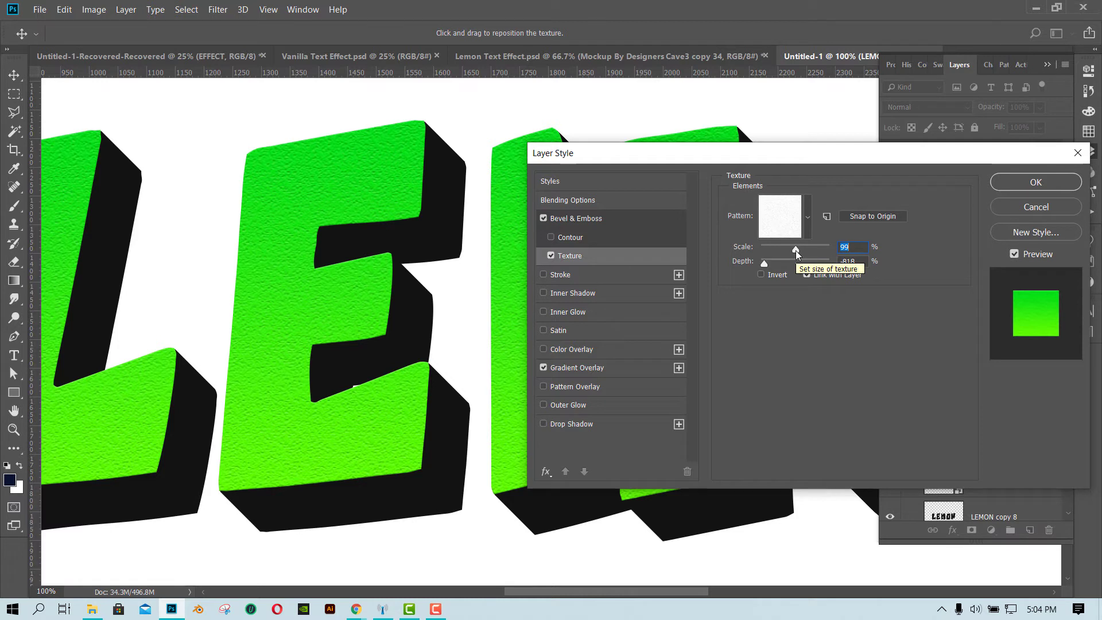
drag(765, 264, 810, 264)
drag(821, 263, 824, 262)
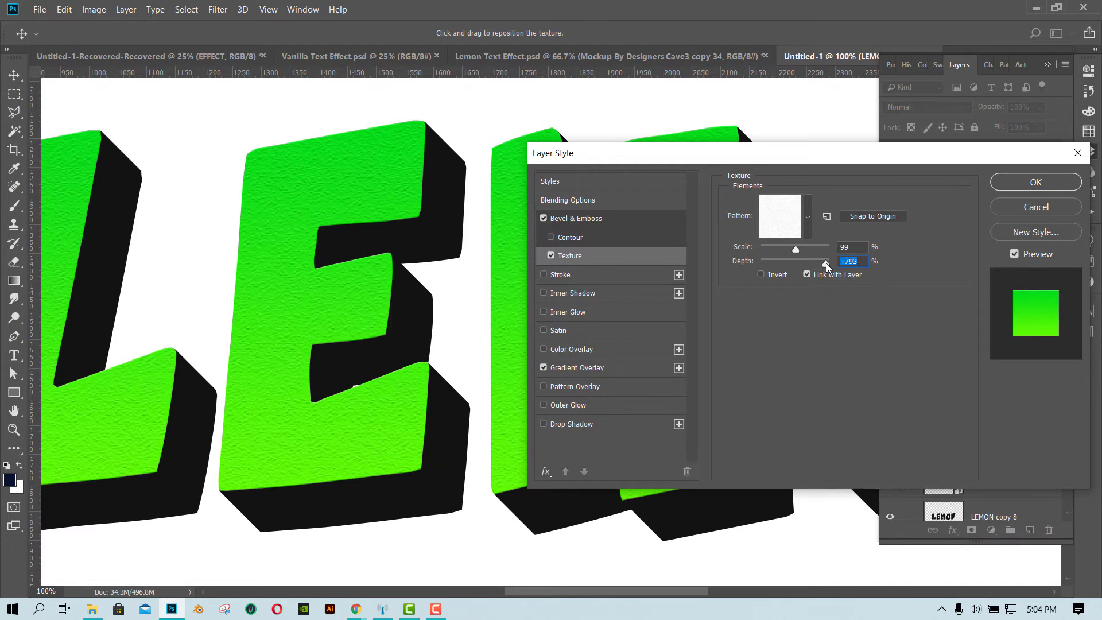
drag(795, 247, 797, 251)
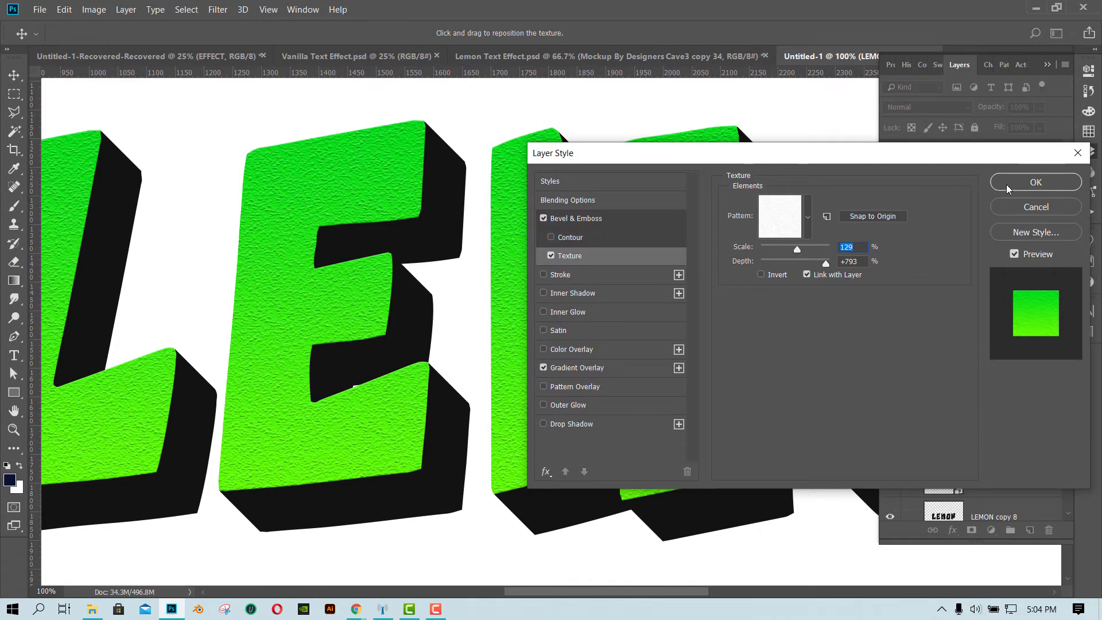
Set the Bevel & Emboss depth to 1% and size to 5 px, and apply the layer style to LEMON.
click(573, 221)
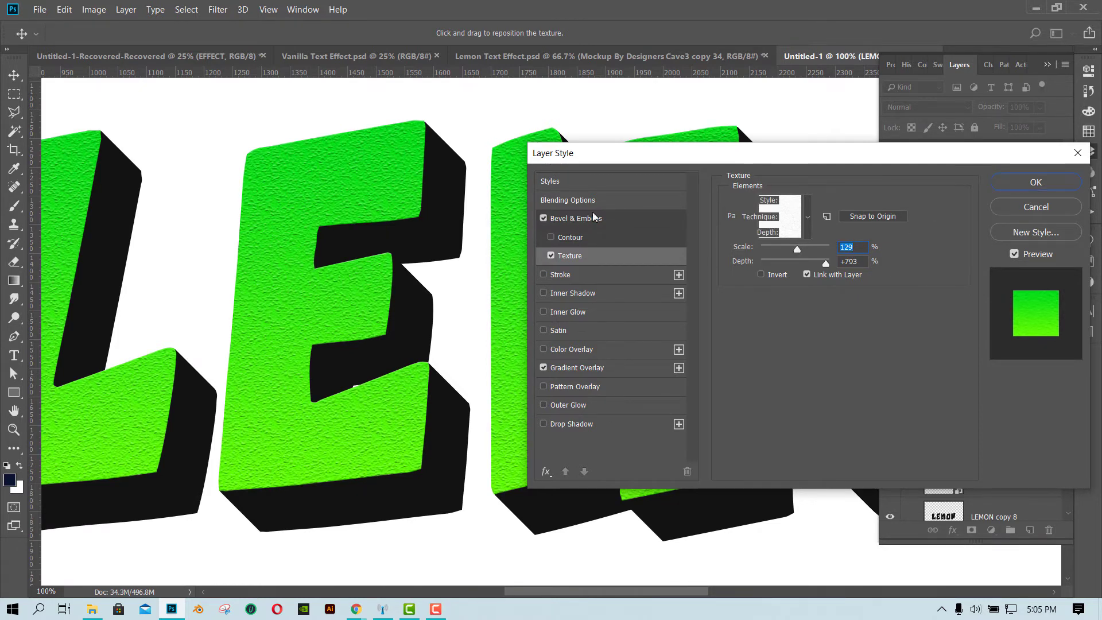
drag(789, 235, 789, 264)
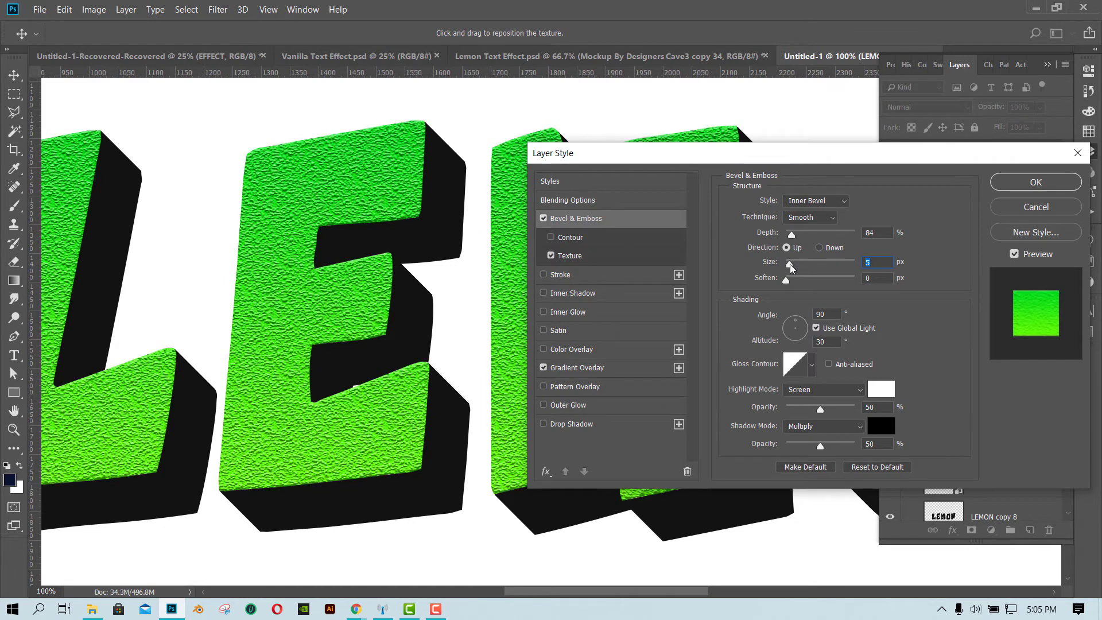
drag(791, 235, 789, 235)
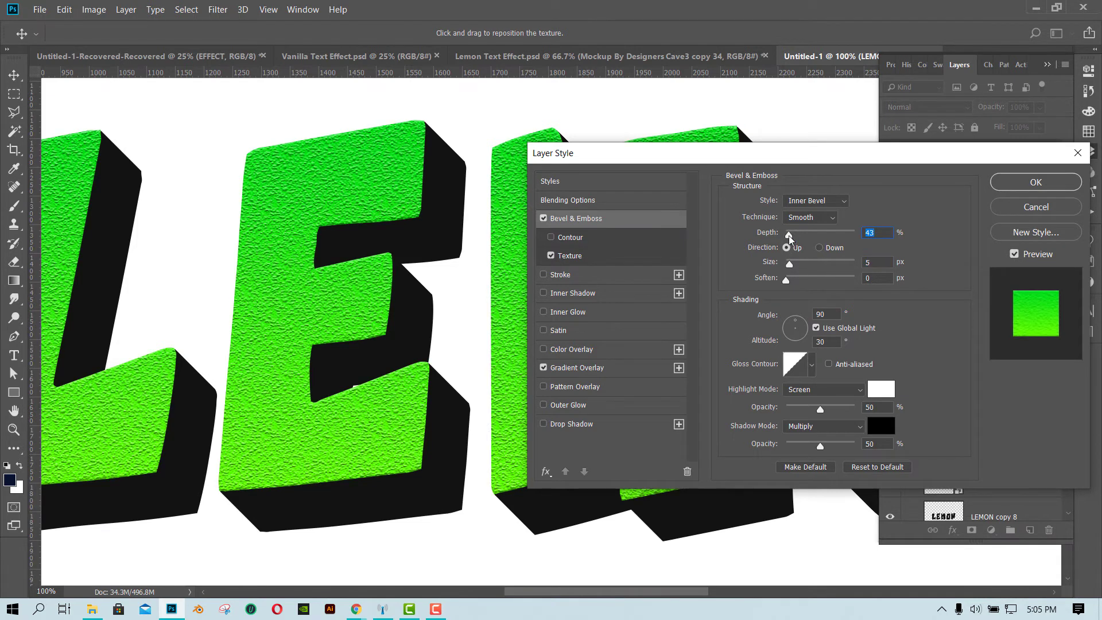
drag(787, 237, 786, 236)
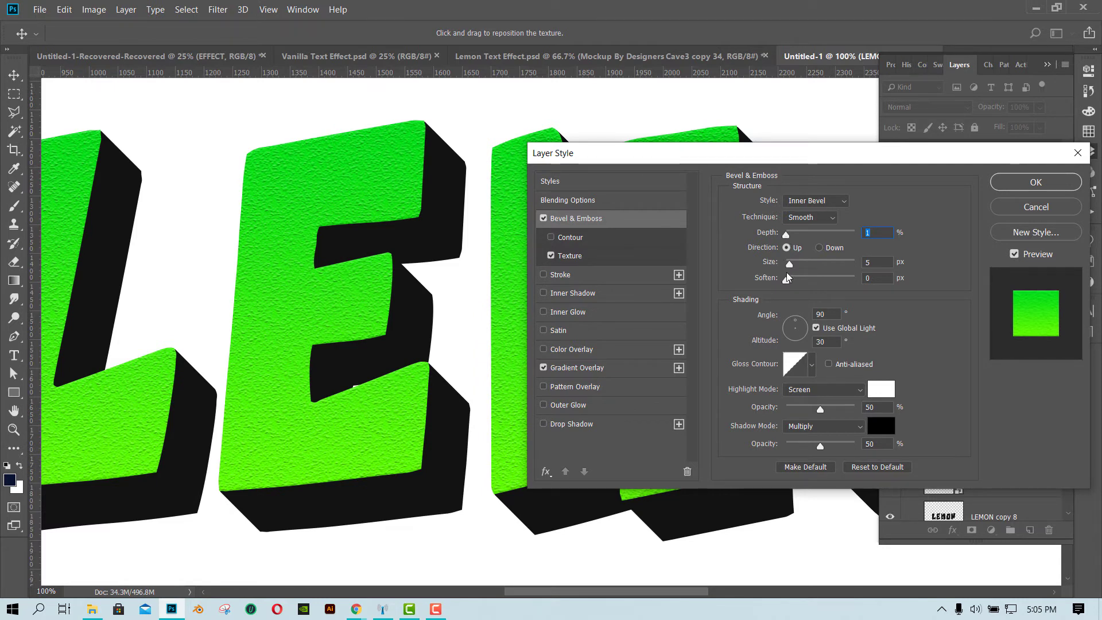
click(1027, 189)
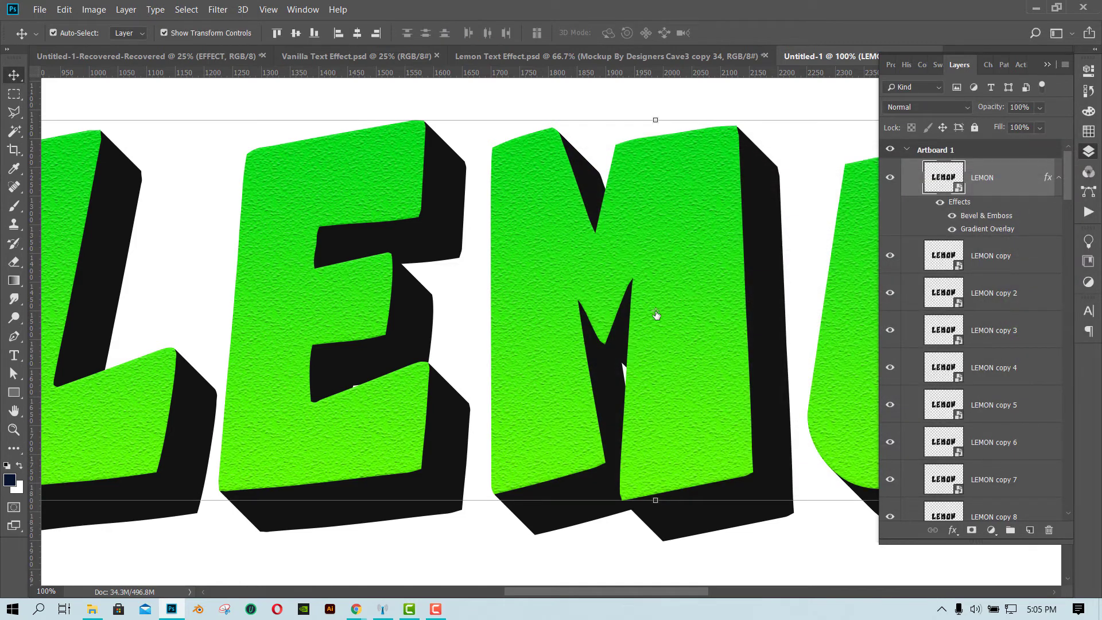
key(ctrl+minus)
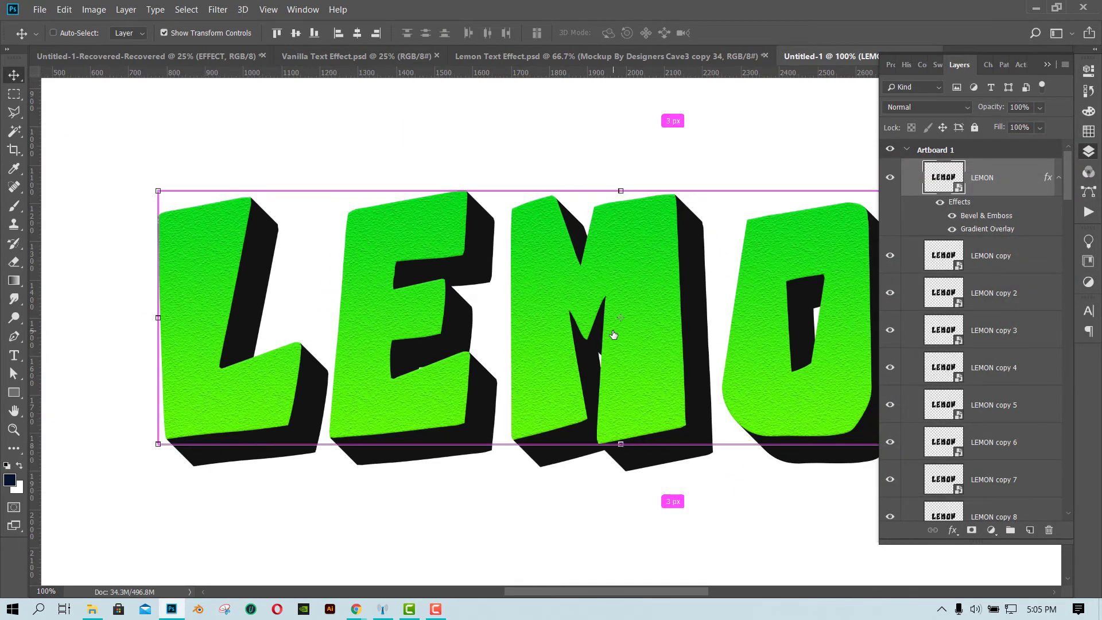
click(1013, 256)
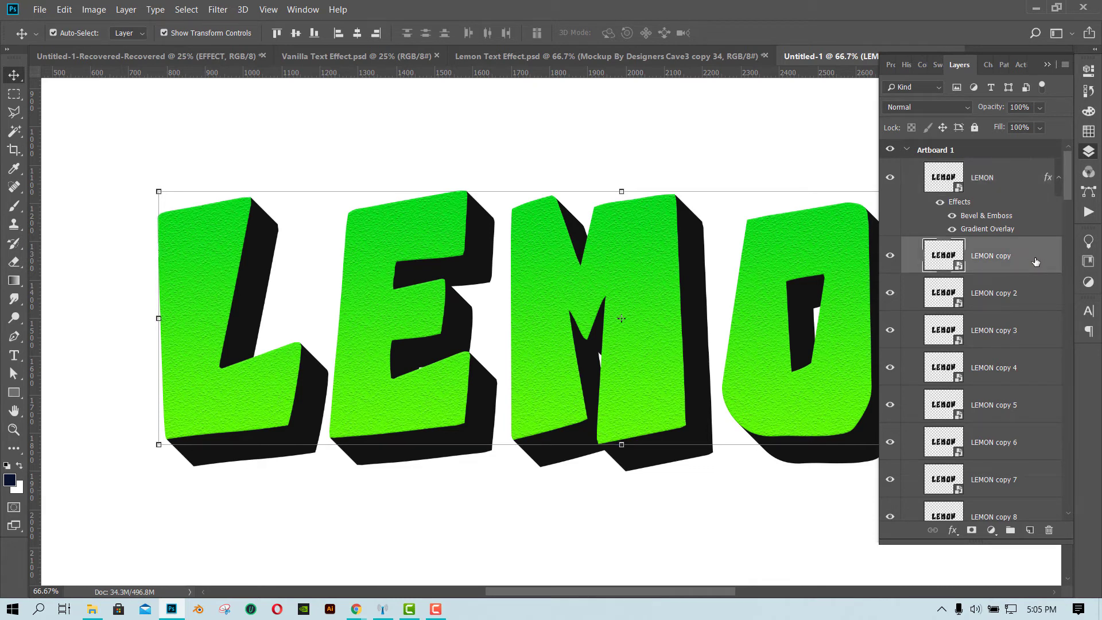
double_click(1035, 261)
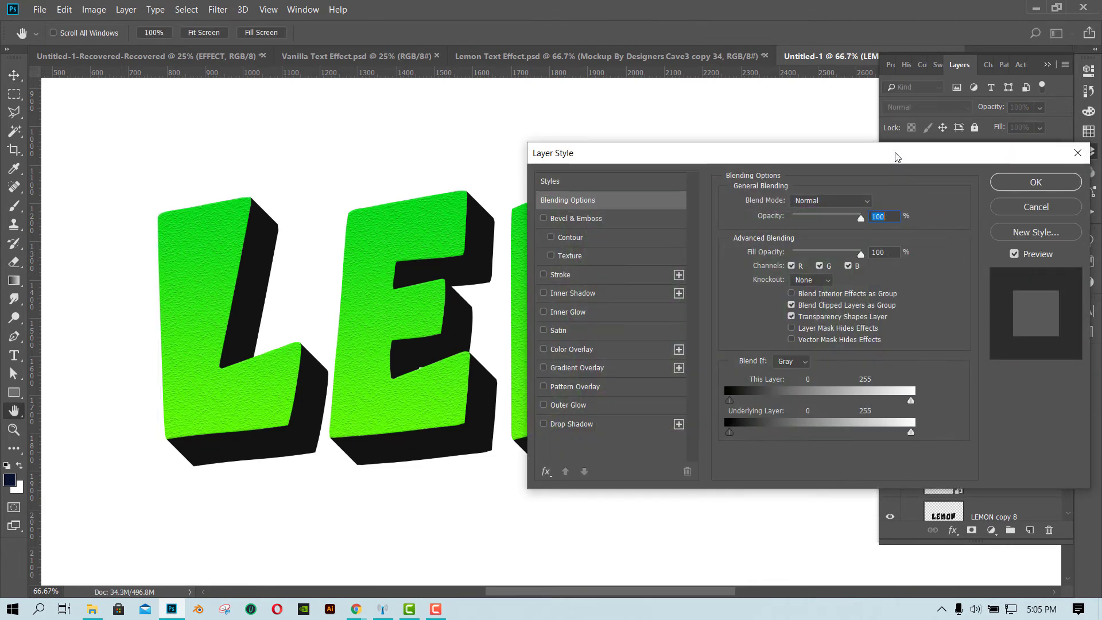
drag(896, 163, 849, 142)
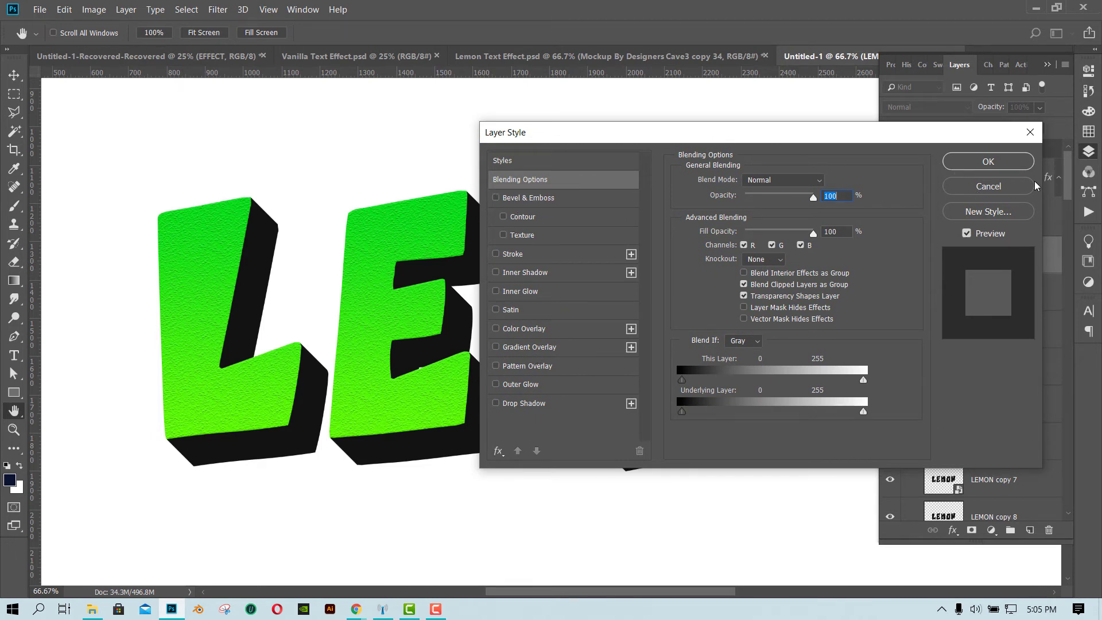
click(988, 186)
key(v)
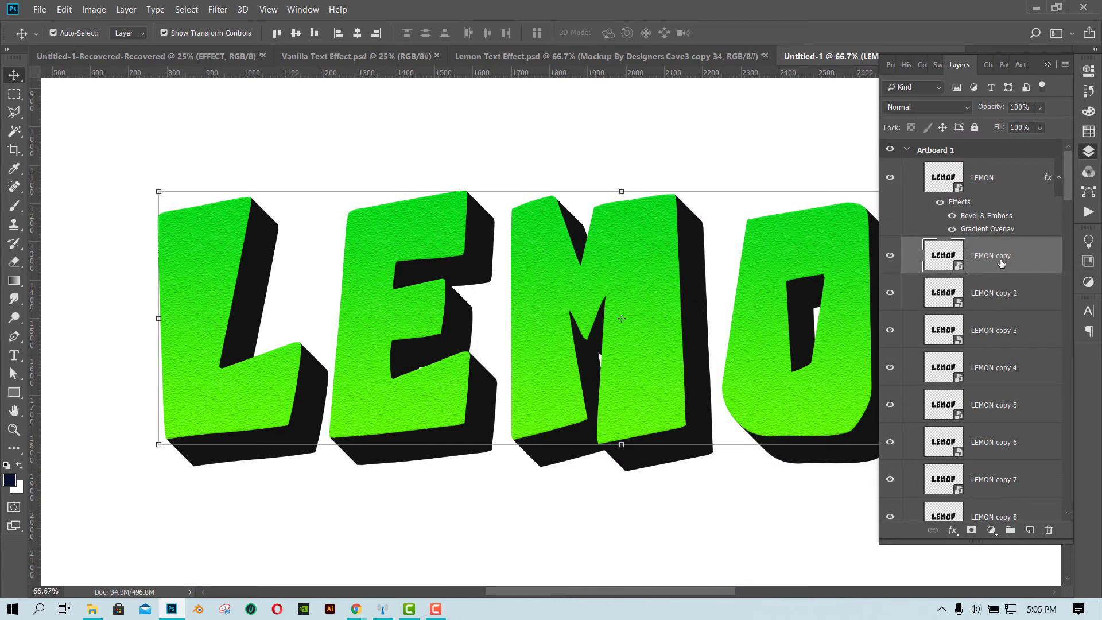
Apply a black 000000 Color Overlay at 100% opacity in Normal mode to the LEMON copy layer.
double_click(1028, 266)
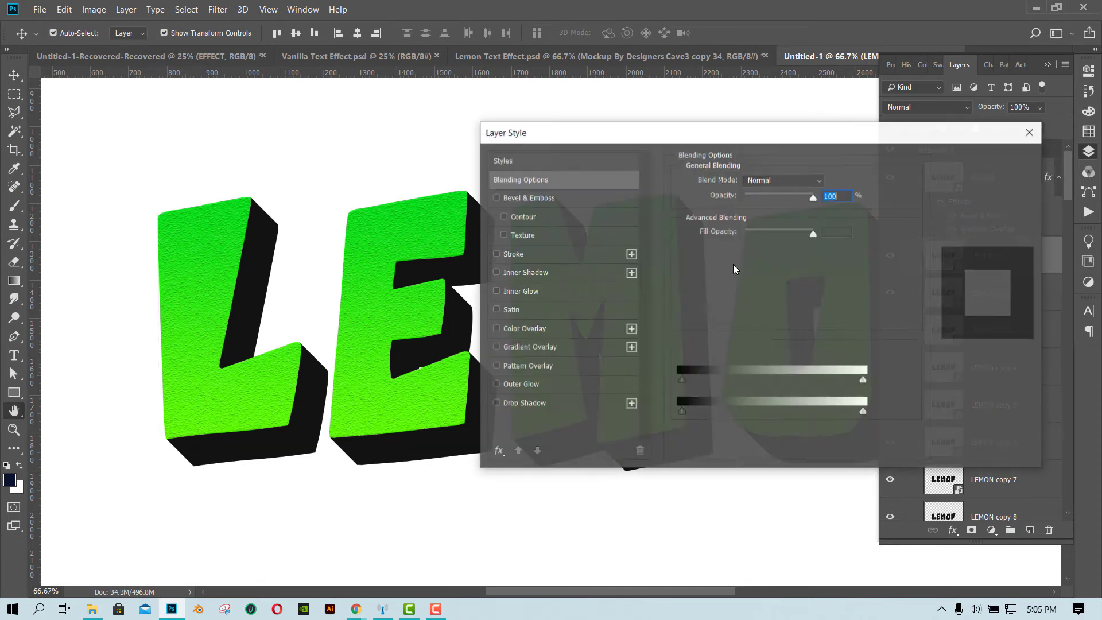
click(497, 329)
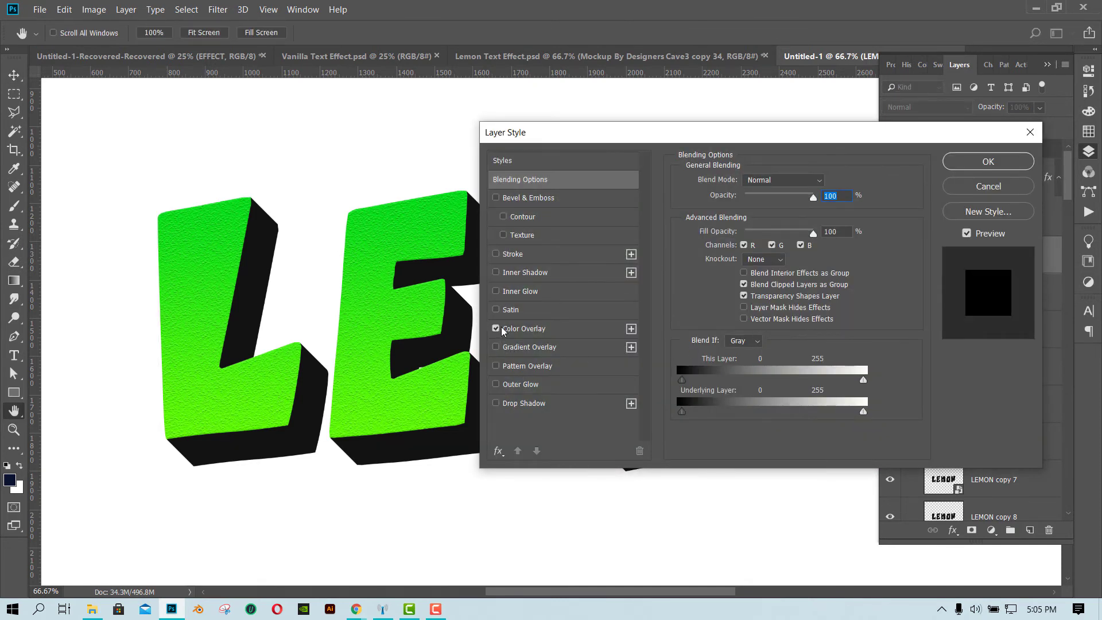
click(520, 334)
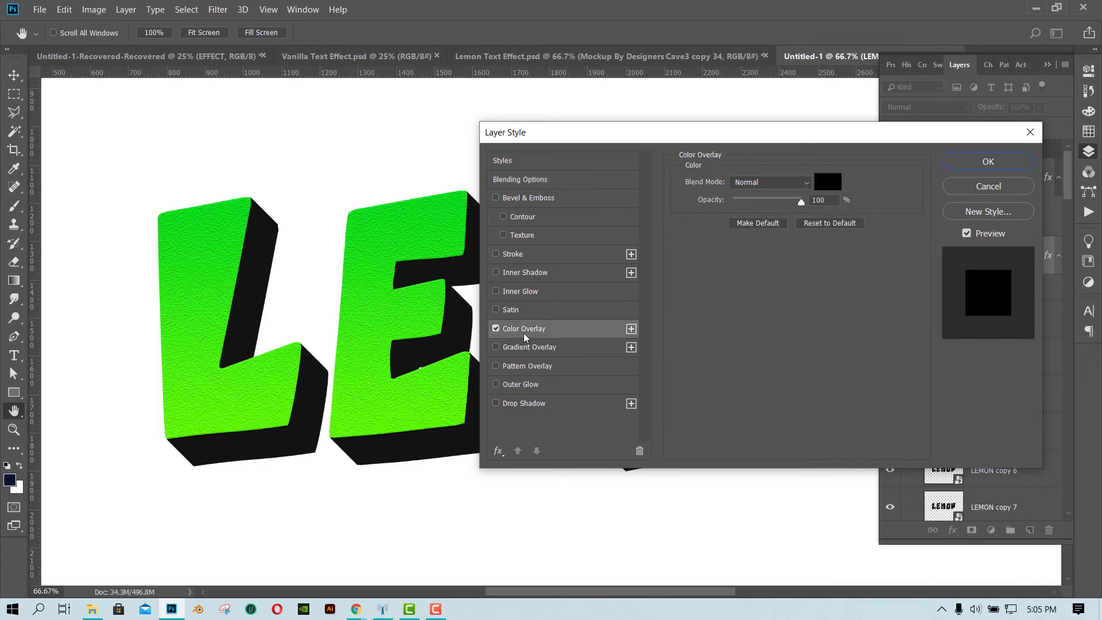
click(823, 183)
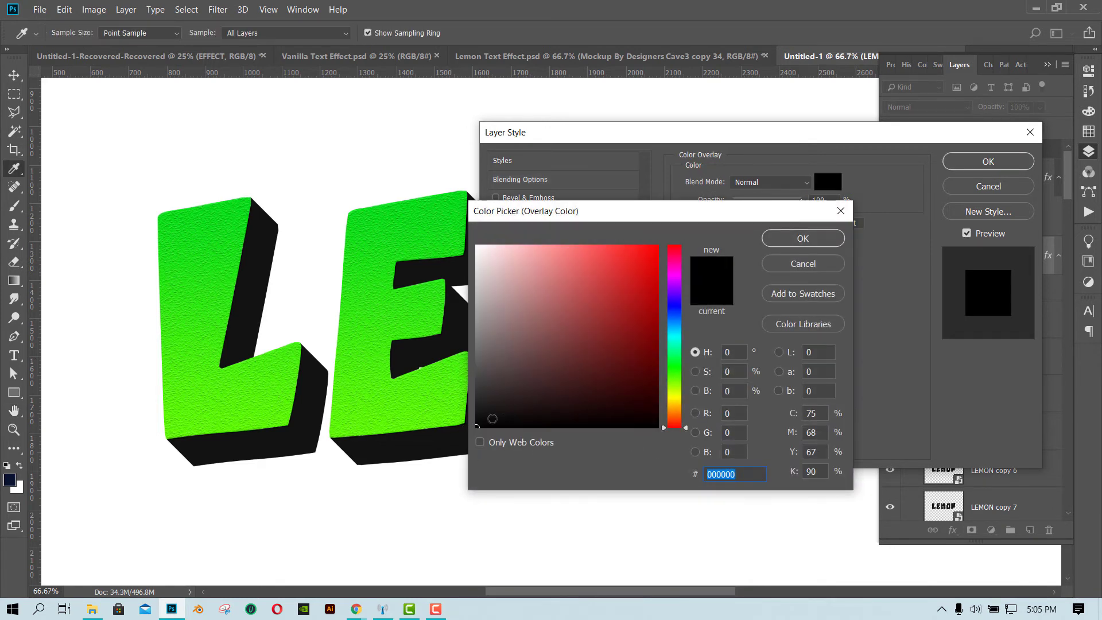
click(783, 237)
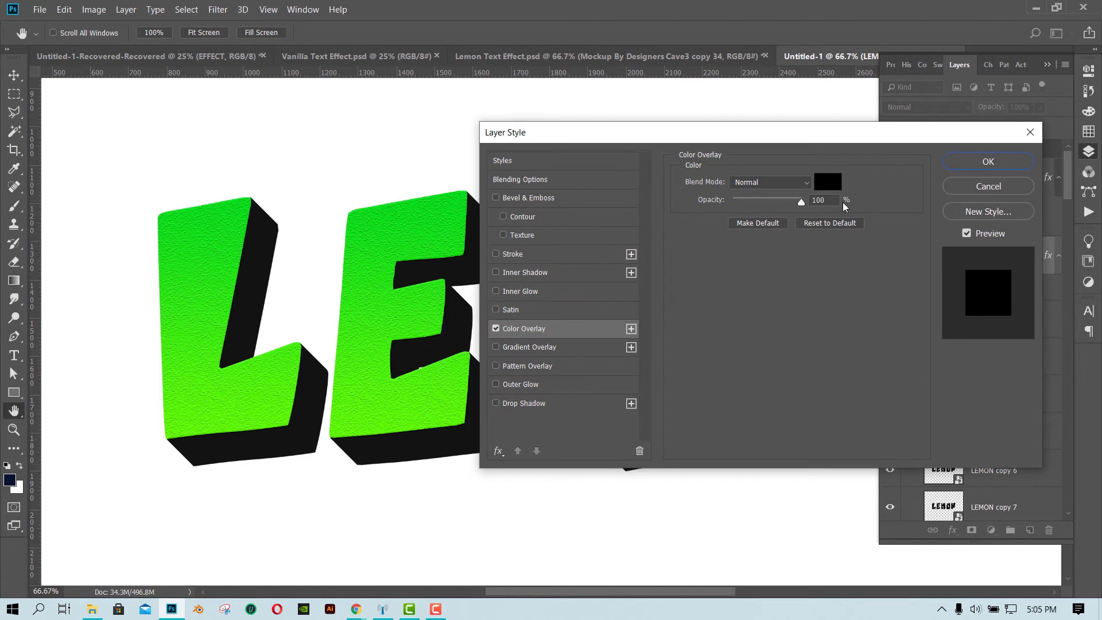
click(986, 162)
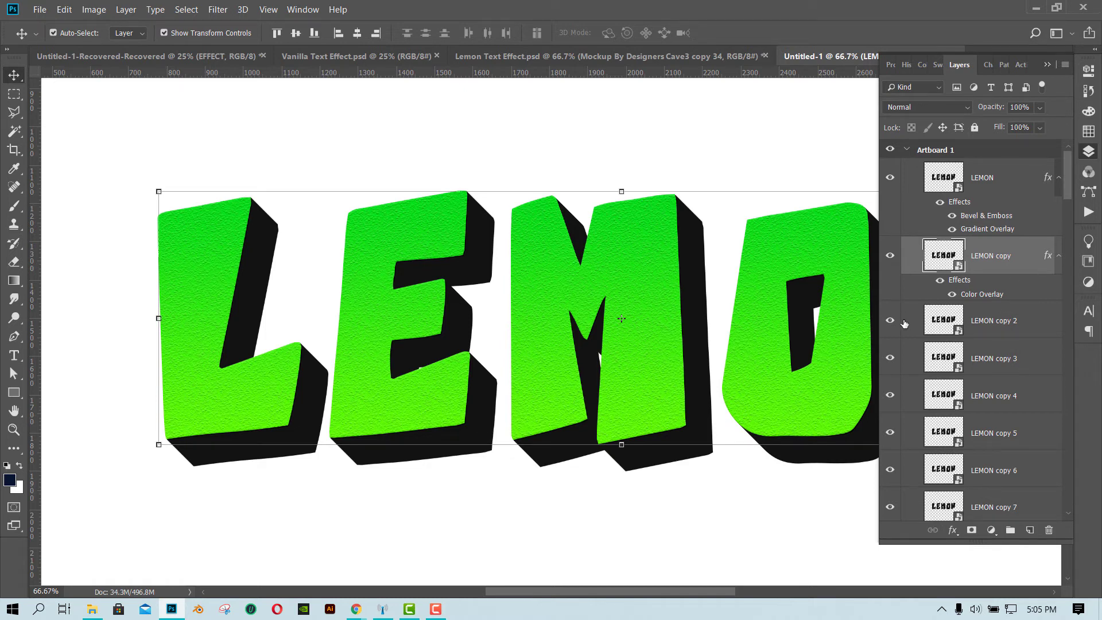
Collapse the Layers panel and view the whole LEMON lettering.
scroll(1069, 193, down, 3)
scroll(1004, 287, up, 5)
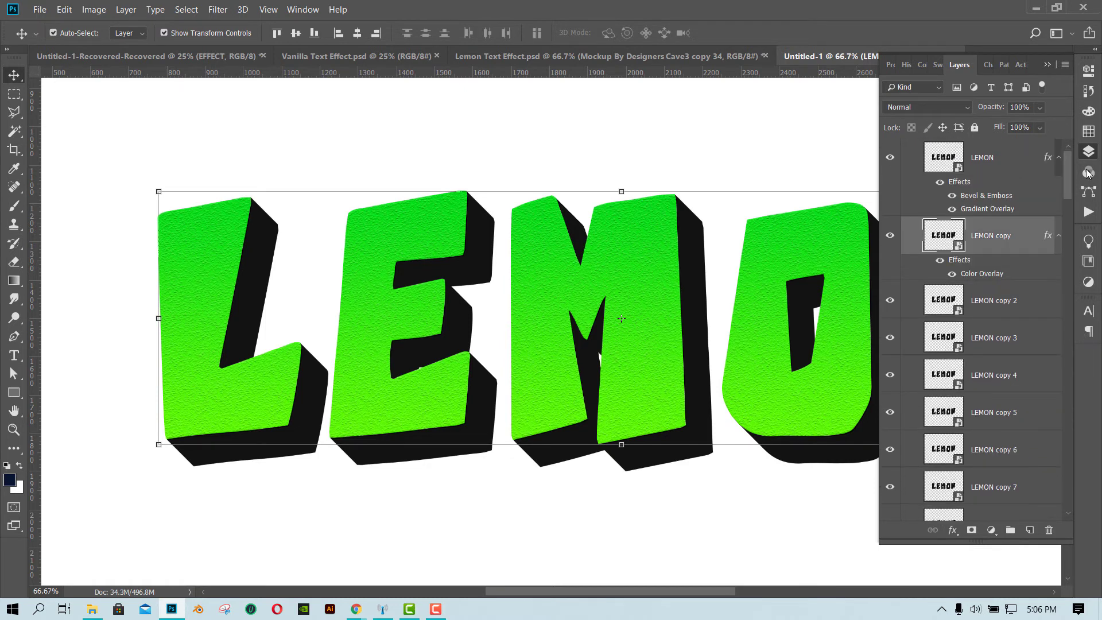
click(1047, 64)
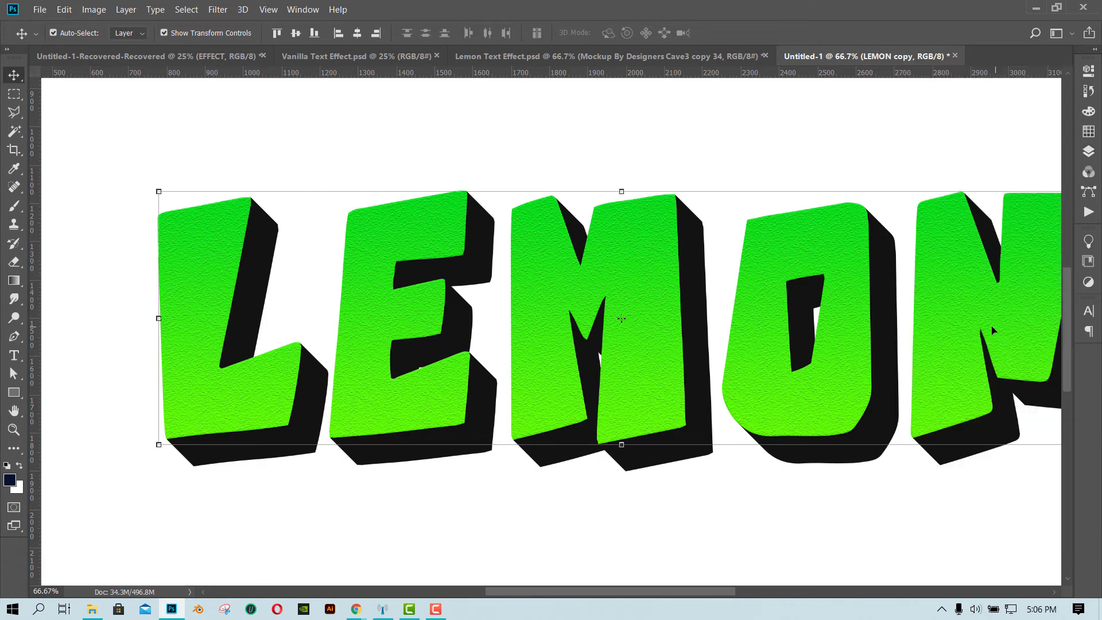
drag(774, 363, 690, 334)
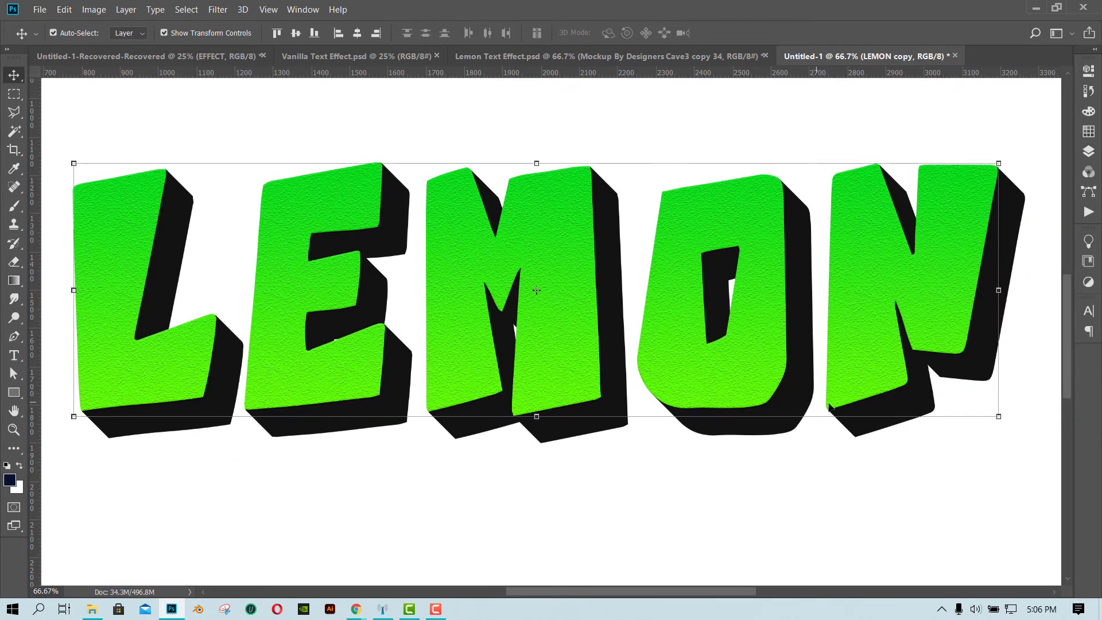
Add a black Drop Shadow in Multiply mode to the LEMON copy 70 layer and apply the layer style.
click(1089, 152)
scroll(1013, 402, down, 15)
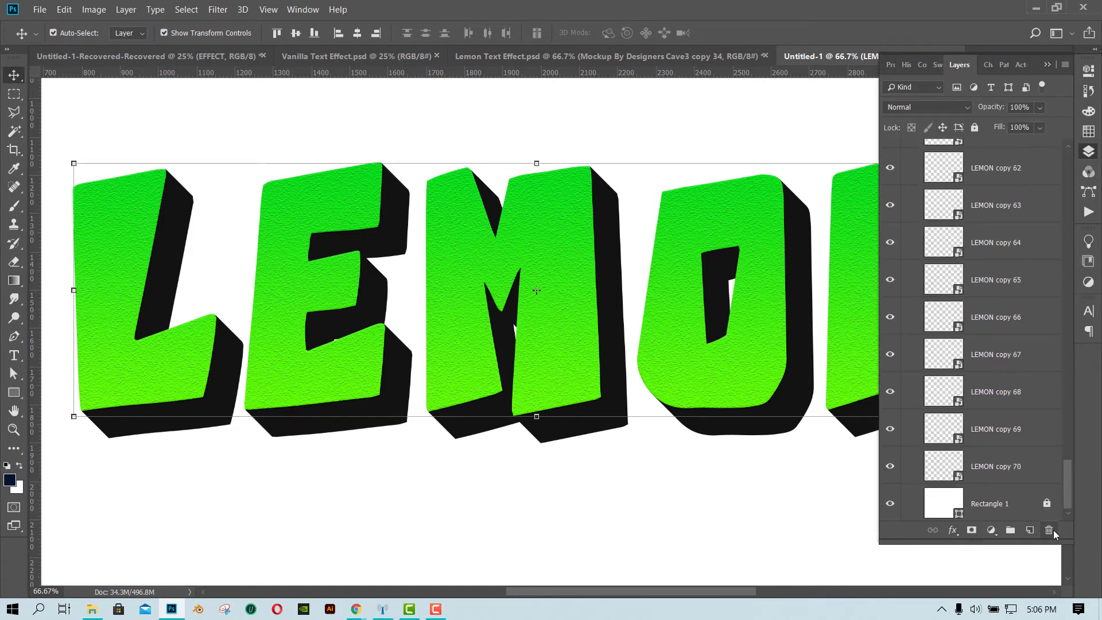
click(1032, 475)
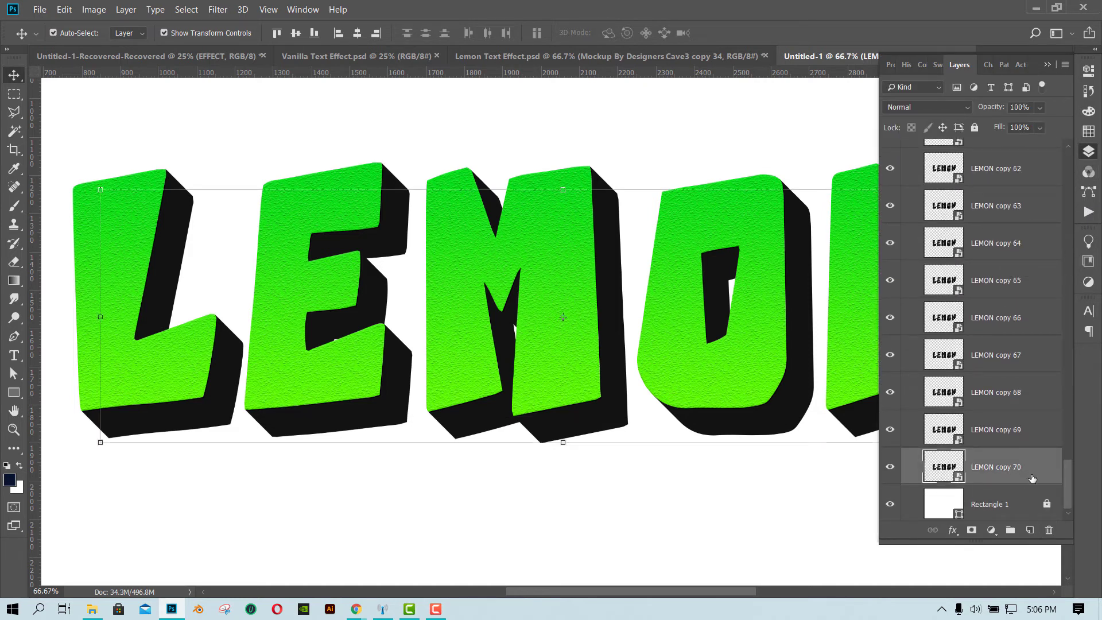
double_click(1033, 478)
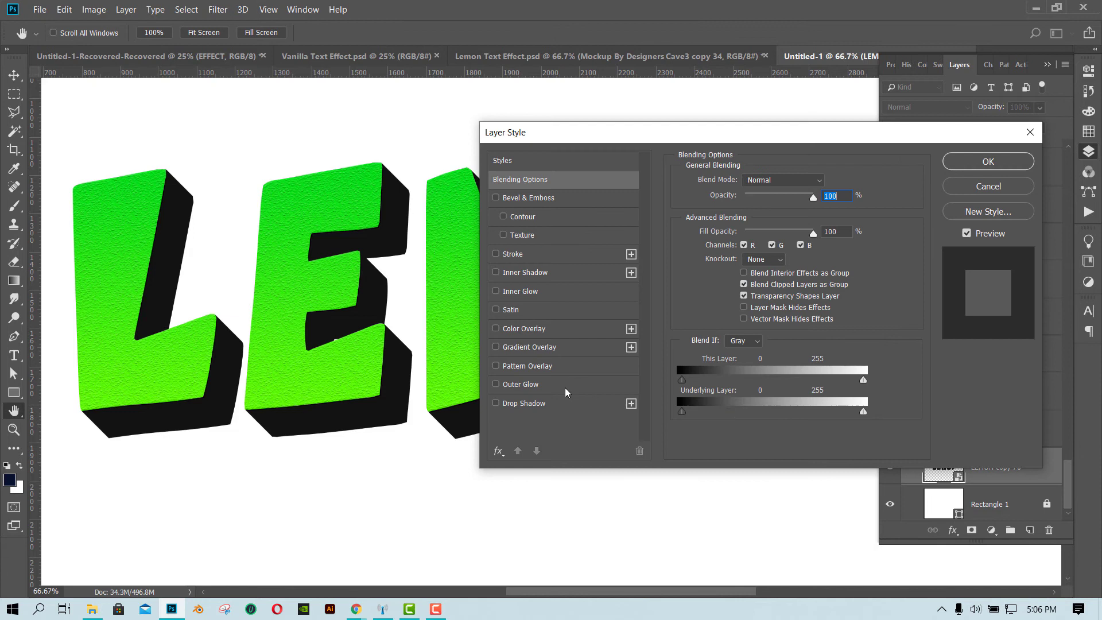
click(496, 406)
drag(684, 139, 865, 147)
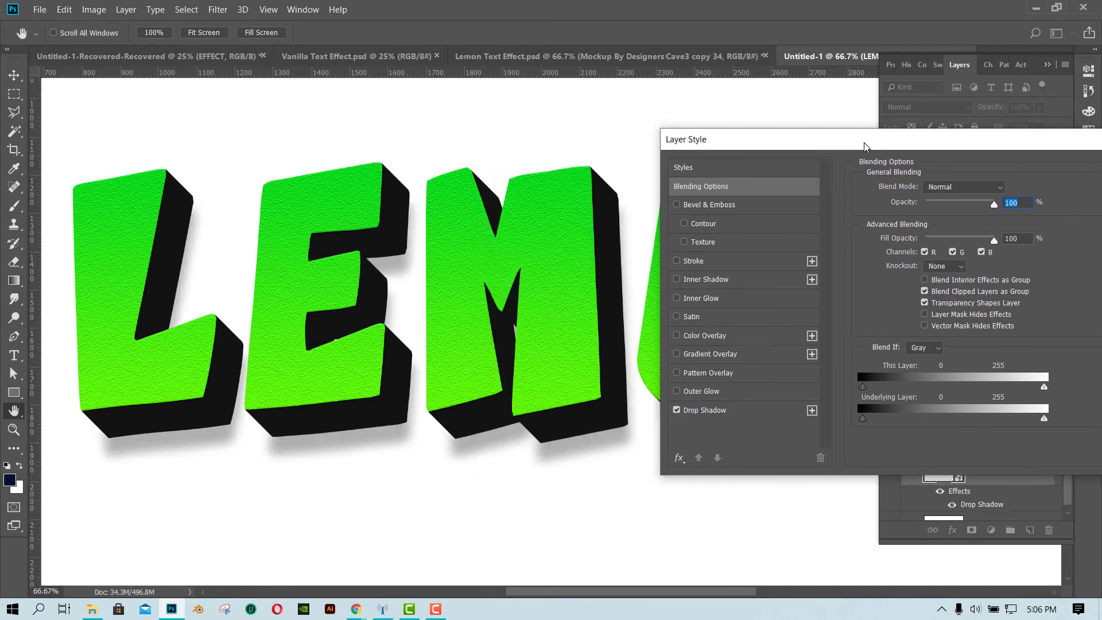
click(711, 410)
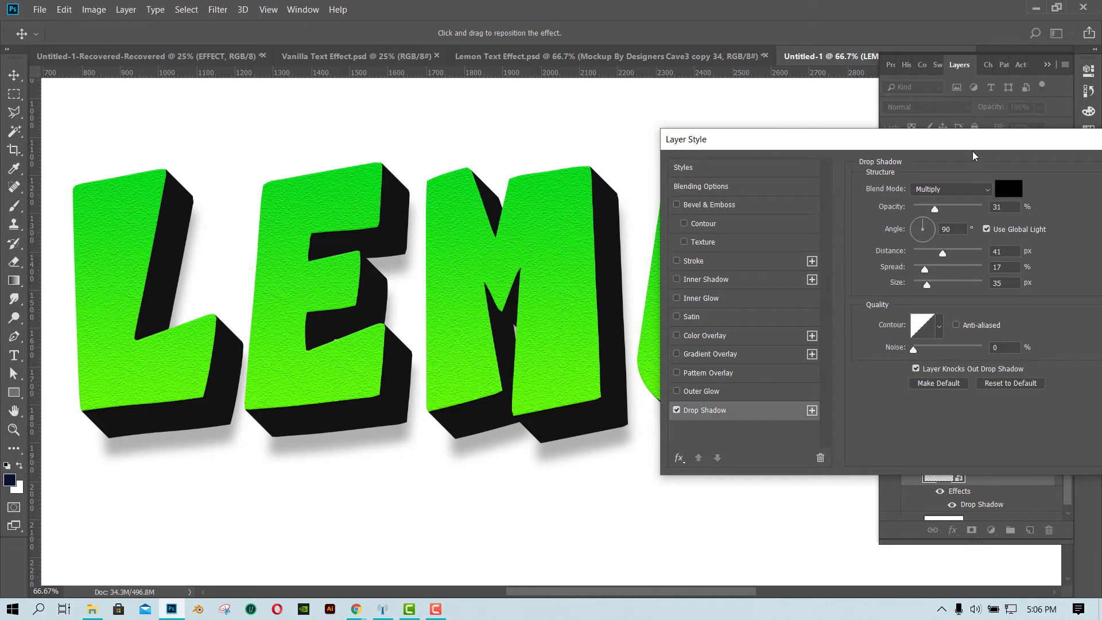
drag(923, 138, 836, 60)
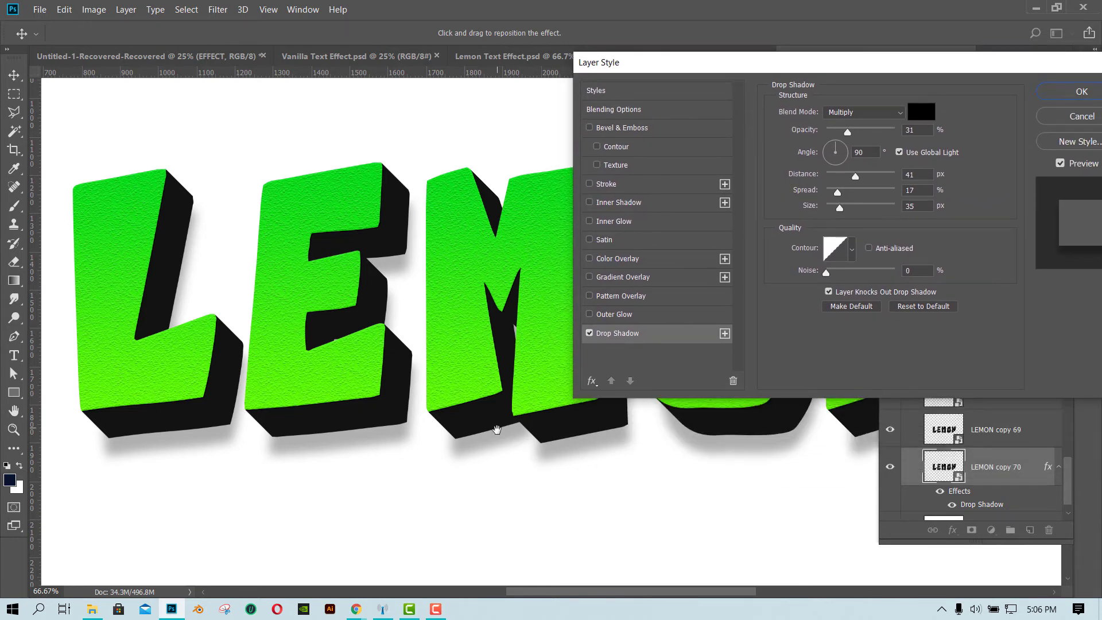
key(Return)
scroll(479, 345, up, 3)
drag(478, 345, 463, 131)
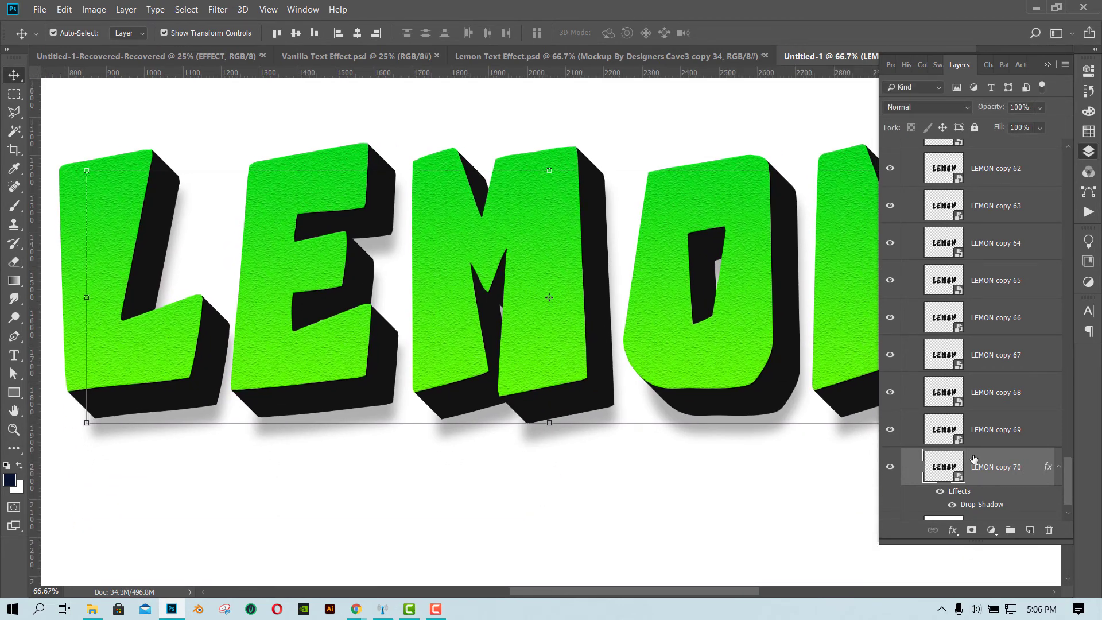
Set the LEMON copy 70 drop shadow's opacity to 58%, distance to 31 px, spread to 13% and size to 32 px.
scroll(981, 468, down, 2)
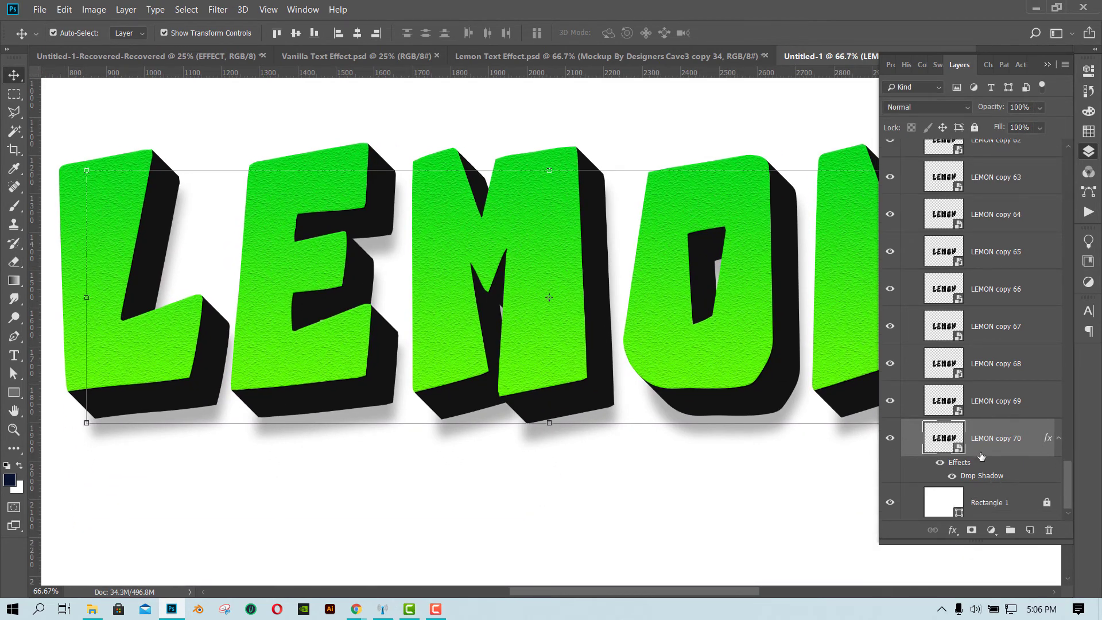
double_click(992, 477)
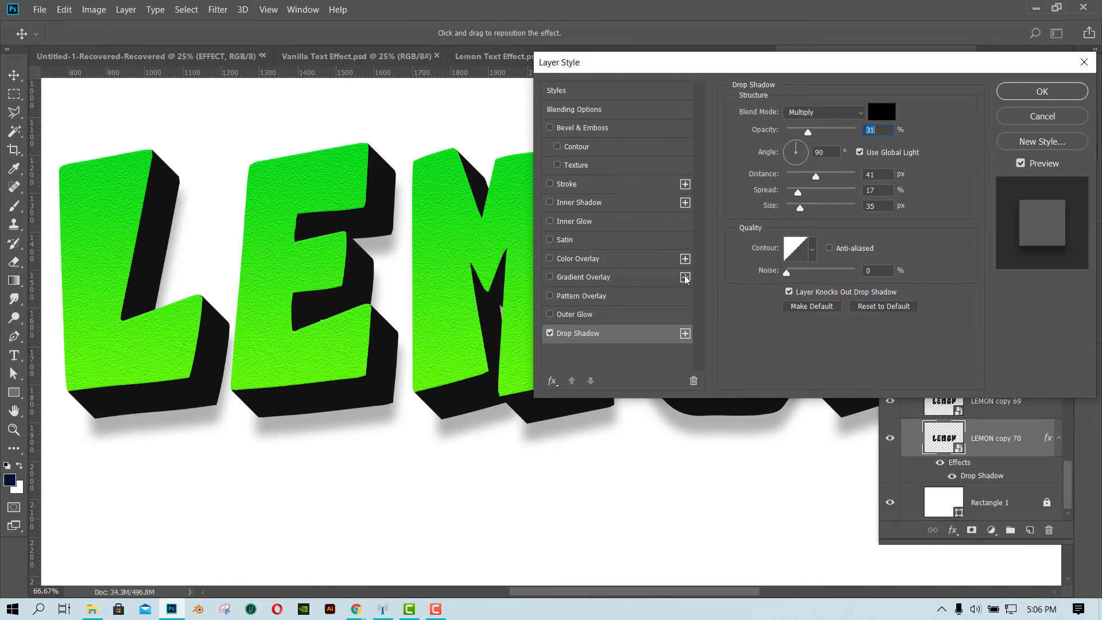
drag(815, 176, 798, 177)
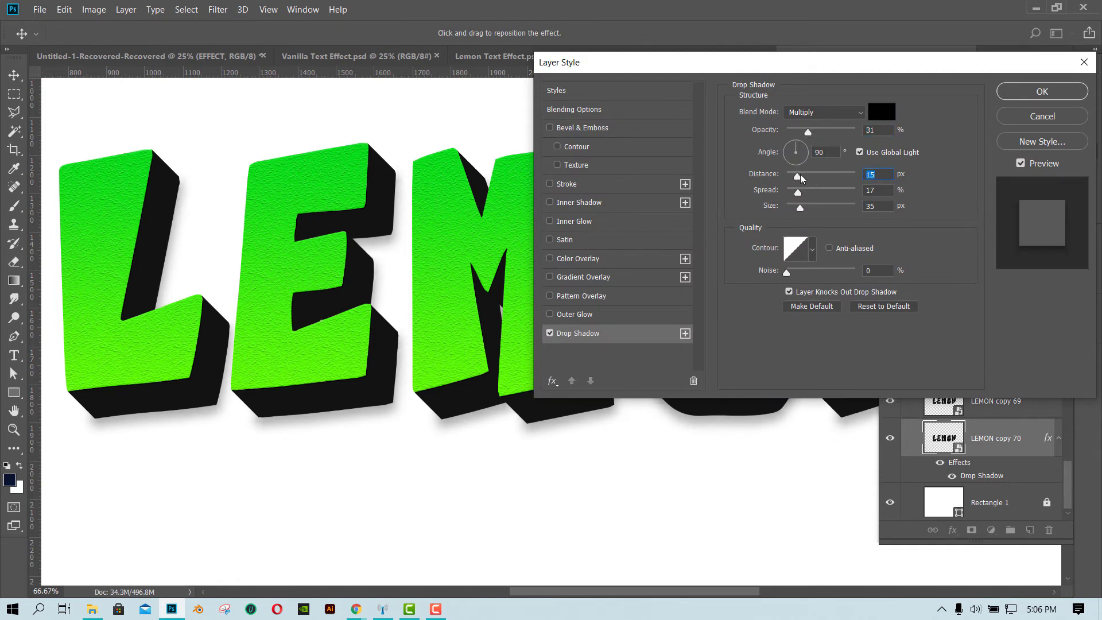
drag(799, 65, 863, 91)
drag(873, 156, 890, 157)
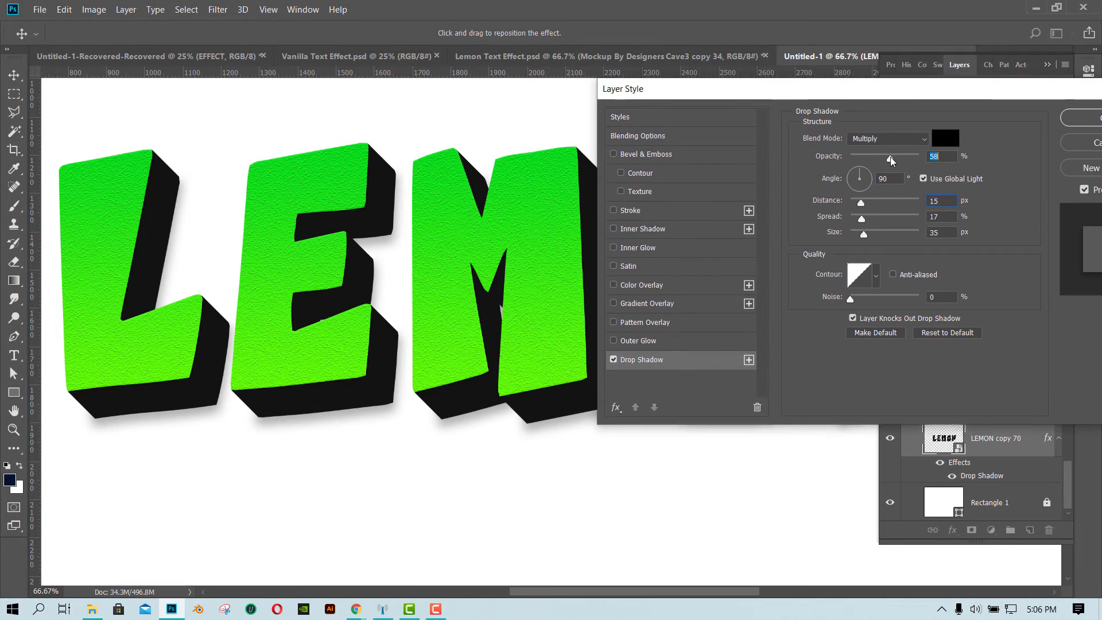
drag(905, 103, 978, 132)
drag(937, 262, 935, 261)
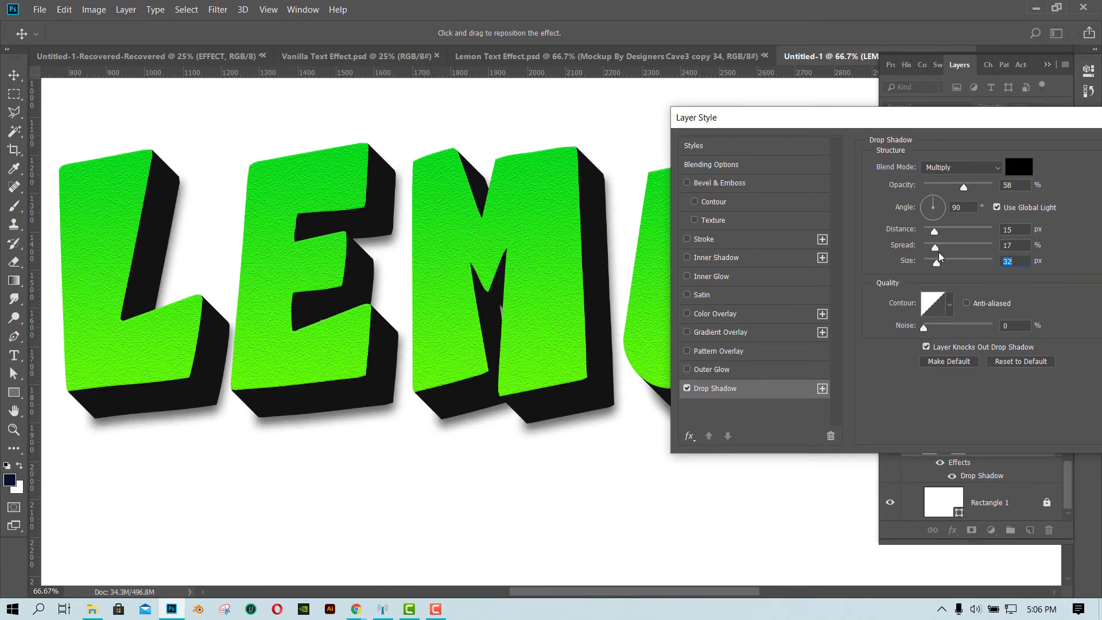
mouse_move(936, 248)
mouse_down()
mouse_move(924, 247)
mouse_move(946, 232)
mouse_up()
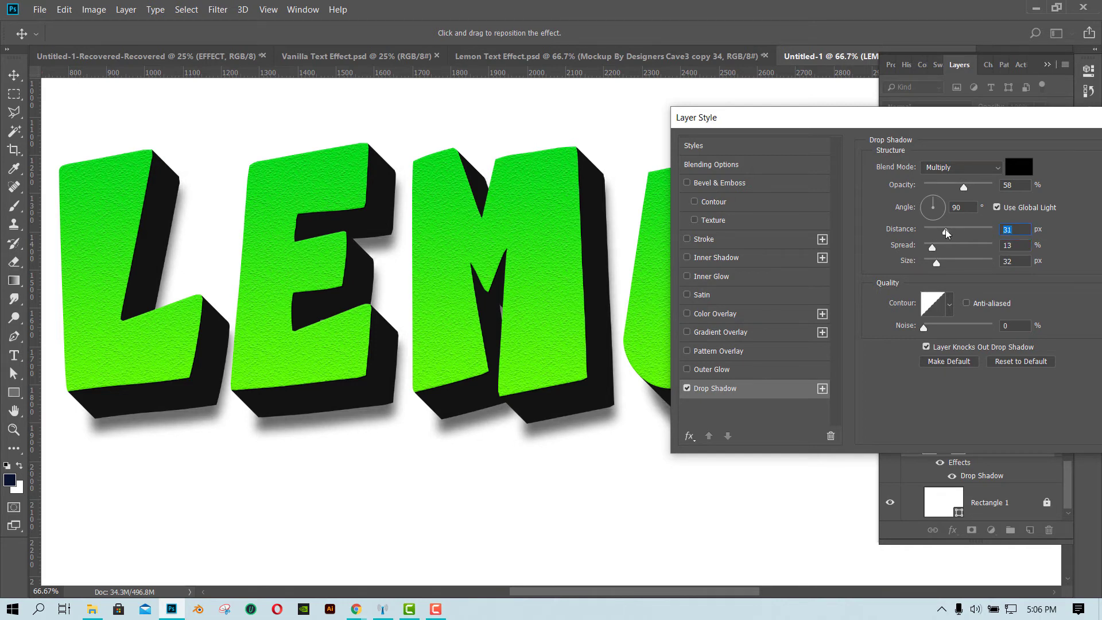
Set the drop shadow's angle to 136°, size to 29 px, distance to 13 px and opacity to 72%.
click(928, 206)
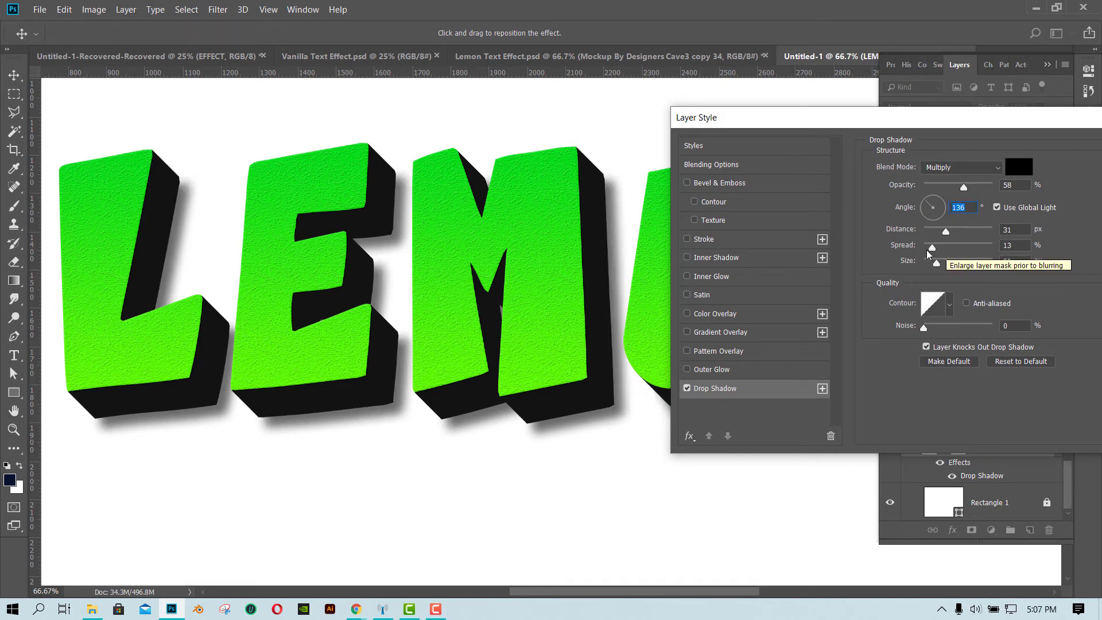
drag(935, 265, 931, 265)
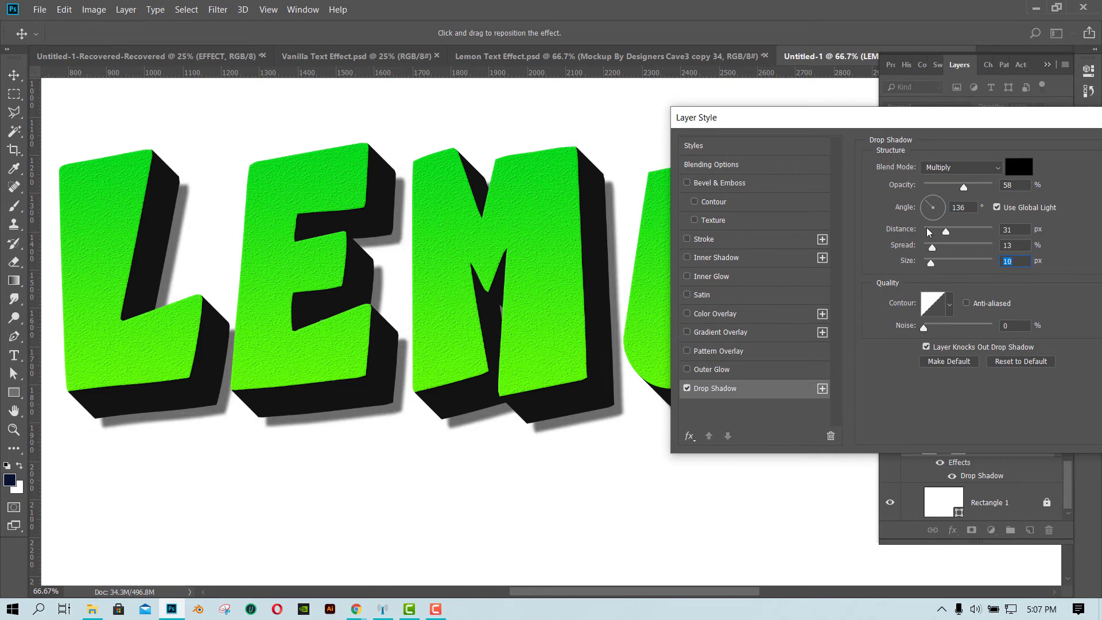
click(935, 265)
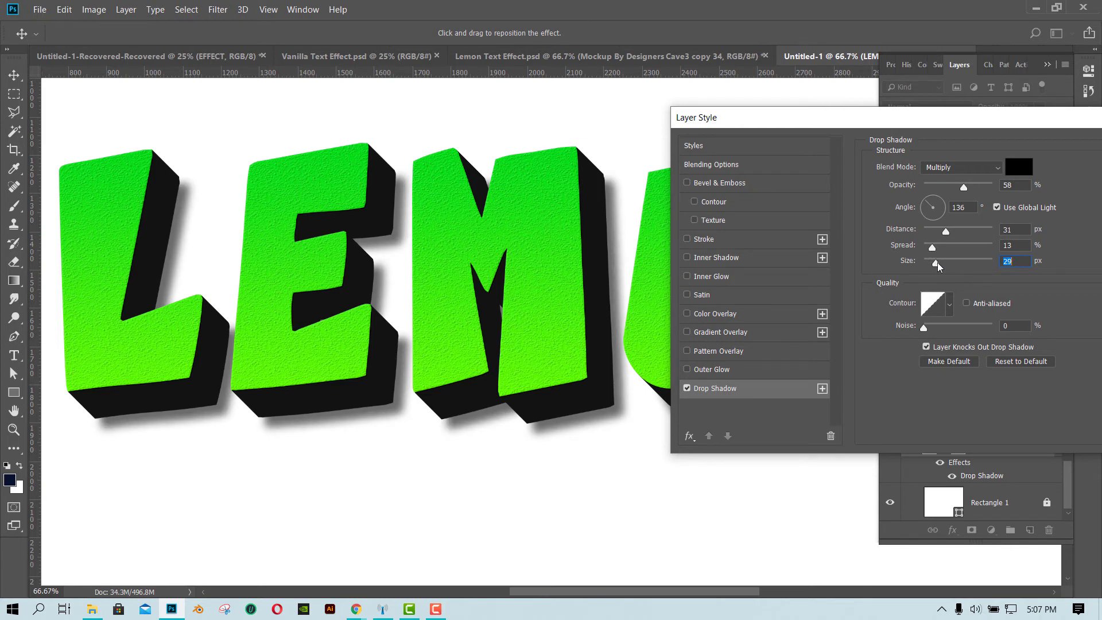
click(937, 230)
drag(937, 231, 934, 231)
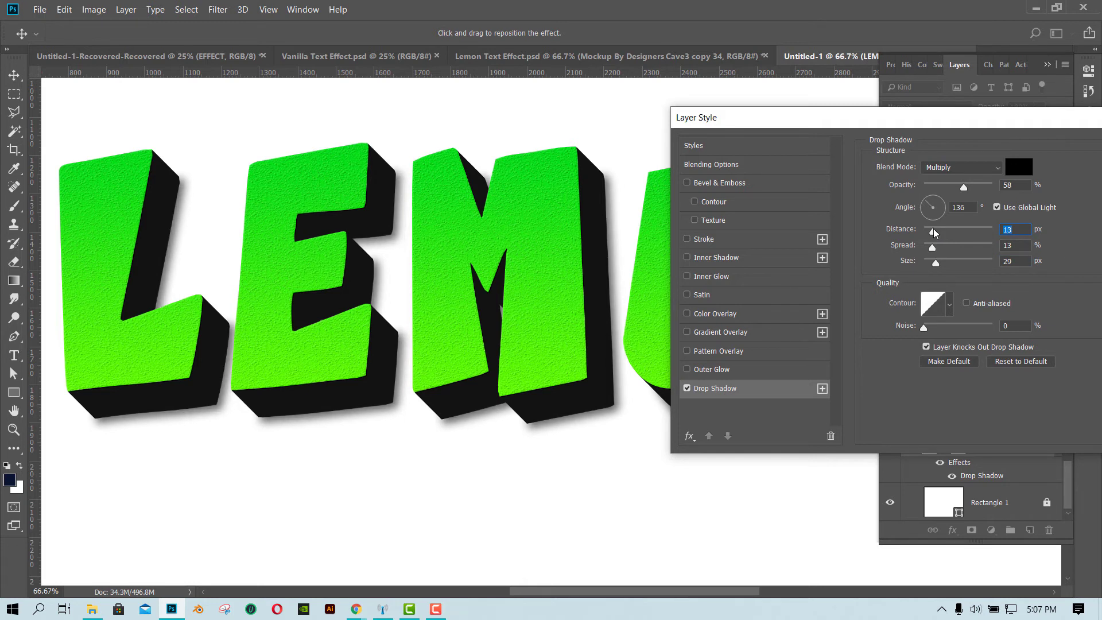
drag(965, 186, 973, 185)
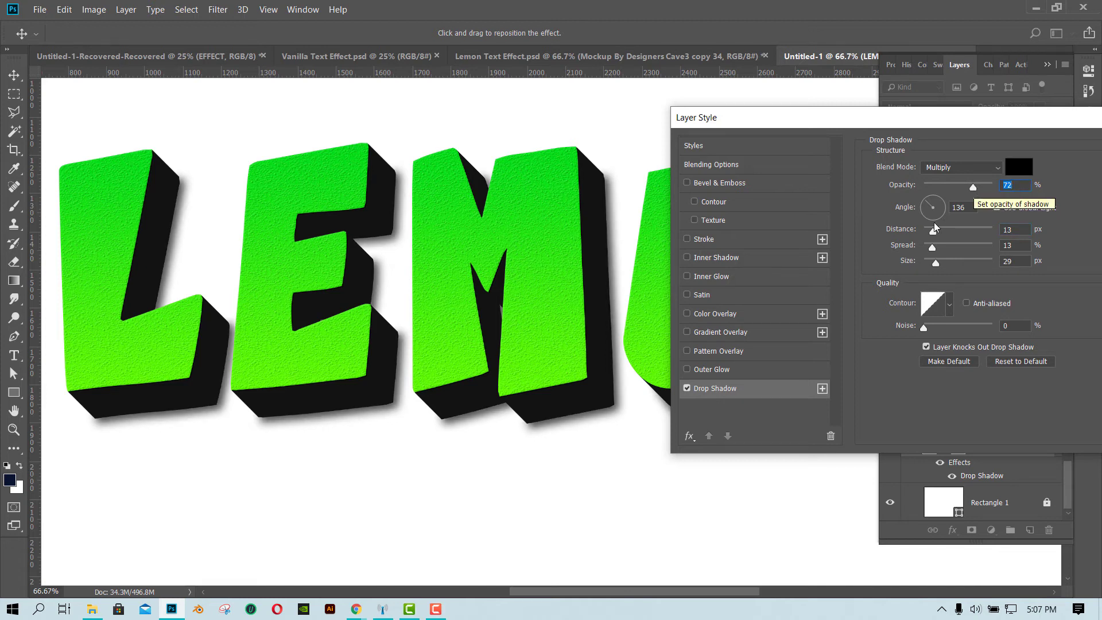
Add a second Drop Shadow with distance 24 px, spread 18%, size 65 px and opacity 59%.
click(822, 388)
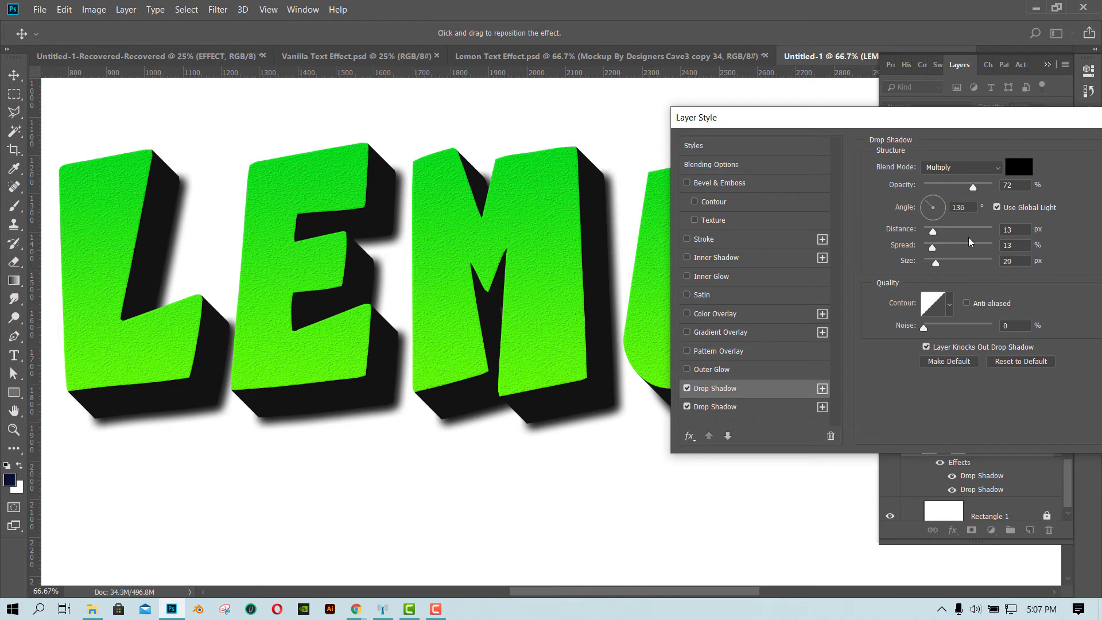
drag(933, 231, 943, 236)
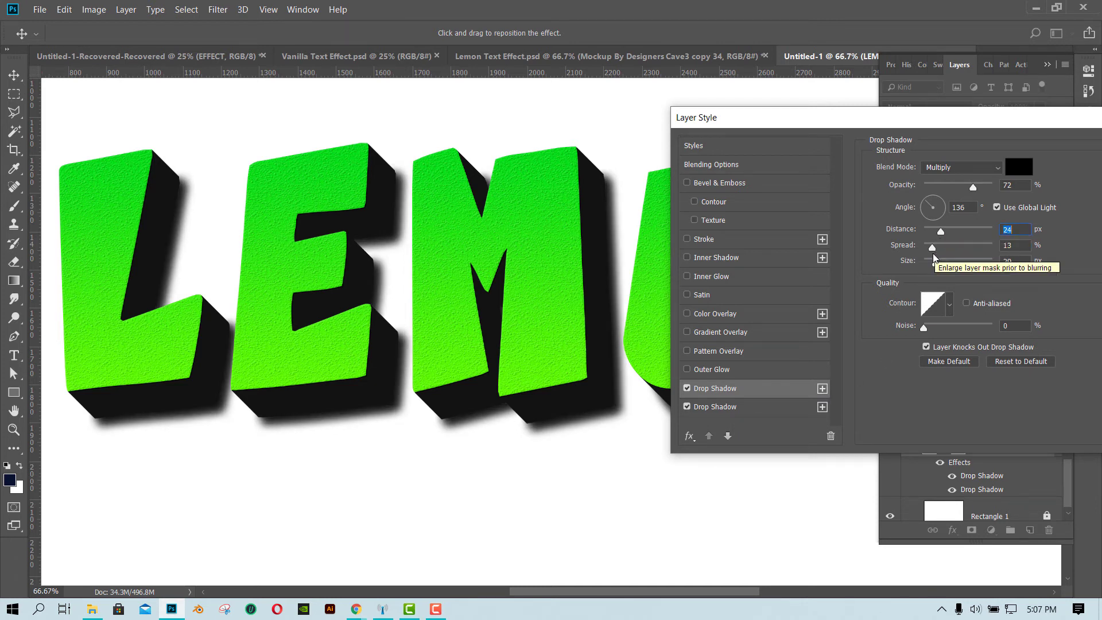
drag(933, 252, 937, 253)
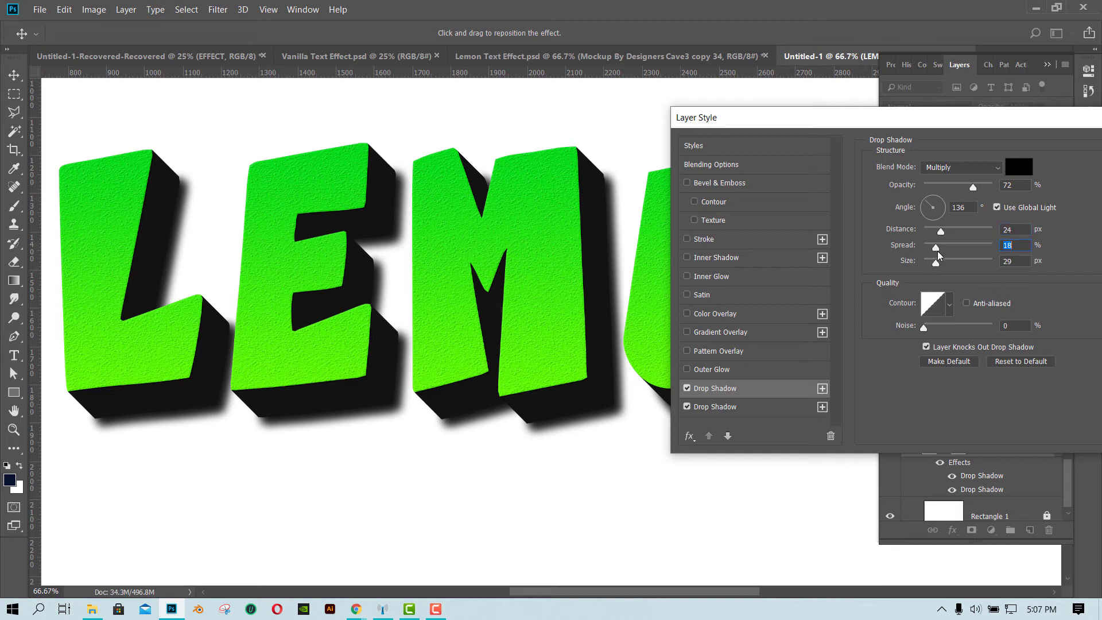
drag(936, 265, 945, 264)
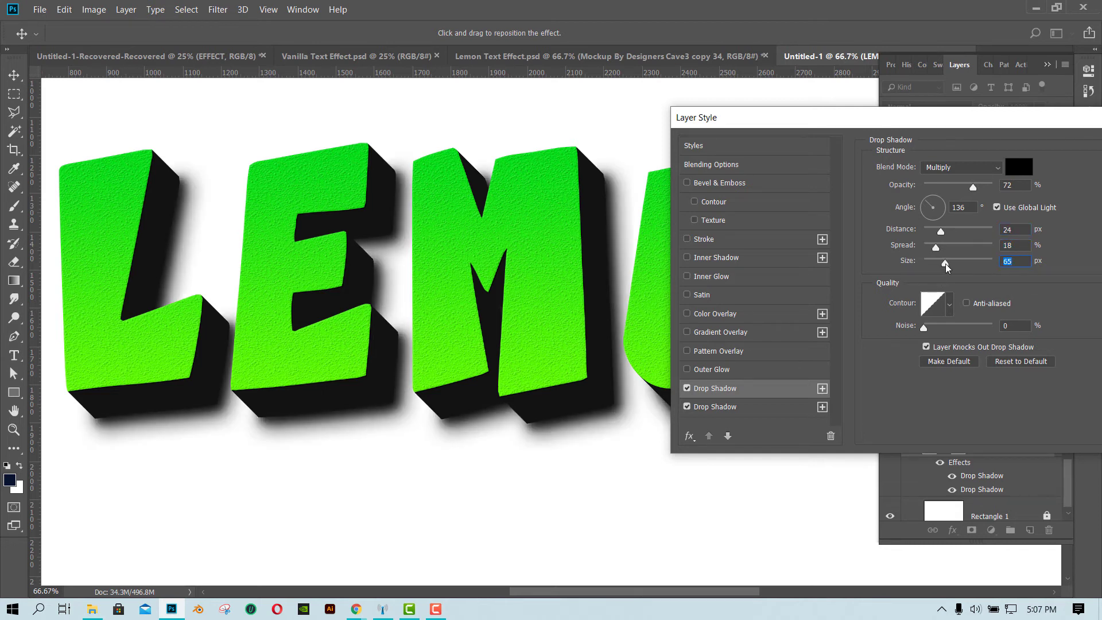
drag(973, 187, 965, 191)
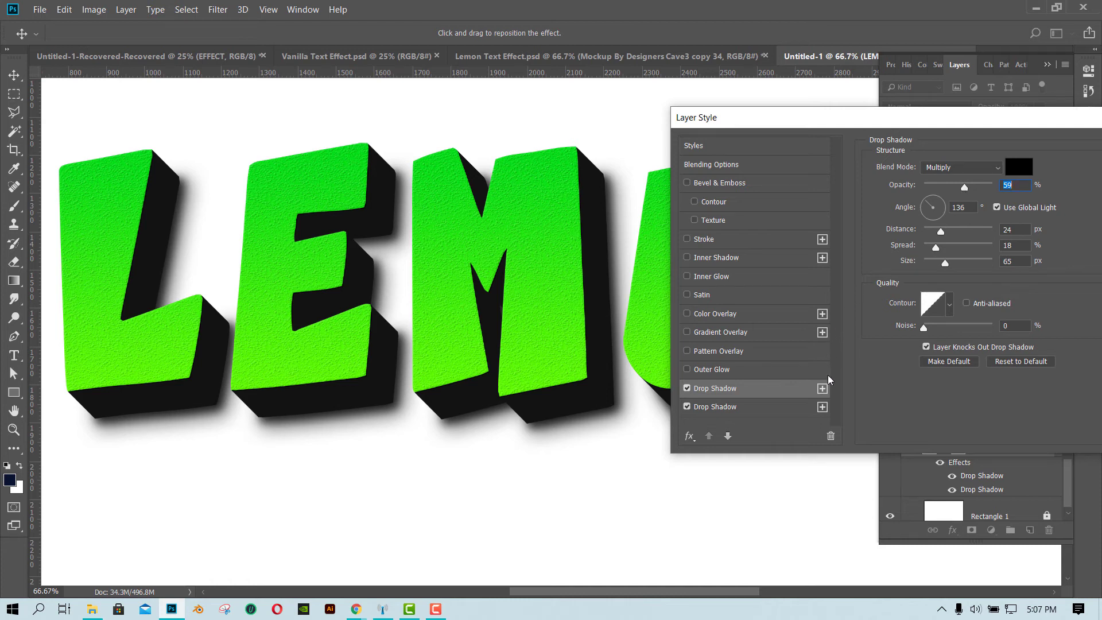
Add a third Drop Shadow with opacity 22%, spread 27% and size 84 px, and apply the layer style.
click(822, 389)
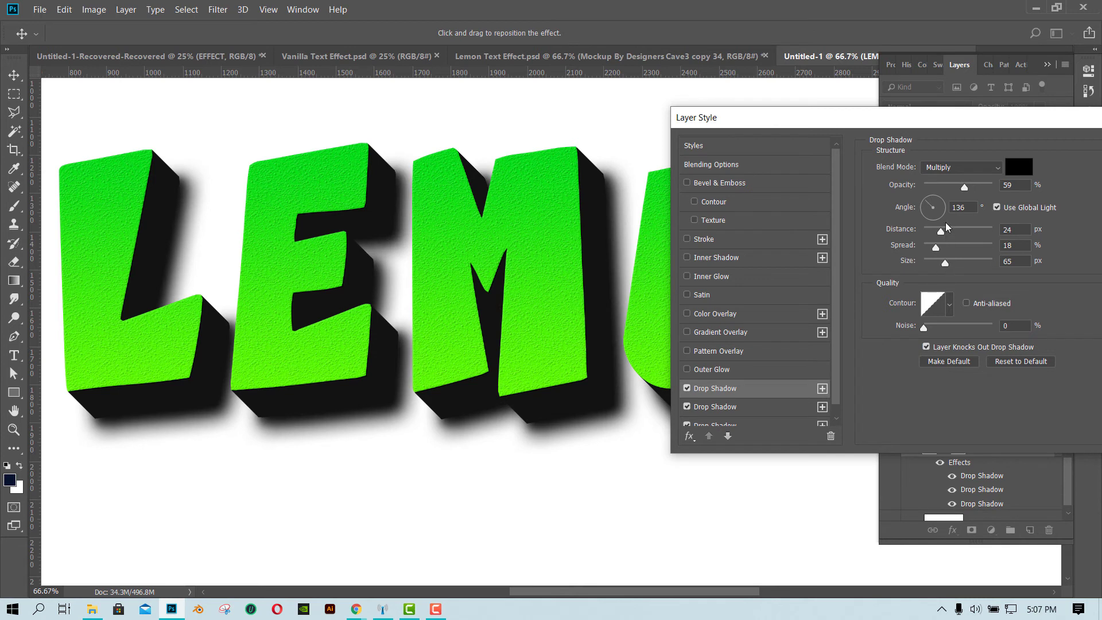
drag(964, 187, 941, 188)
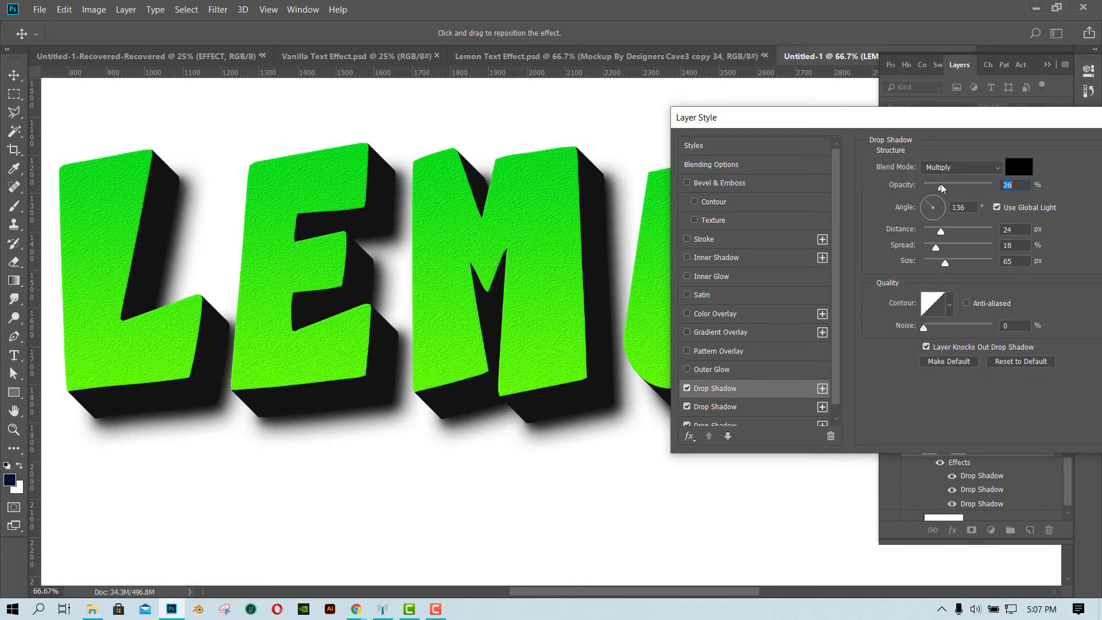
drag(939, 188, 936, 190)
drag(945, 264, 950, 263)
click(939, 251)
drag(939, 250, 943, 253)
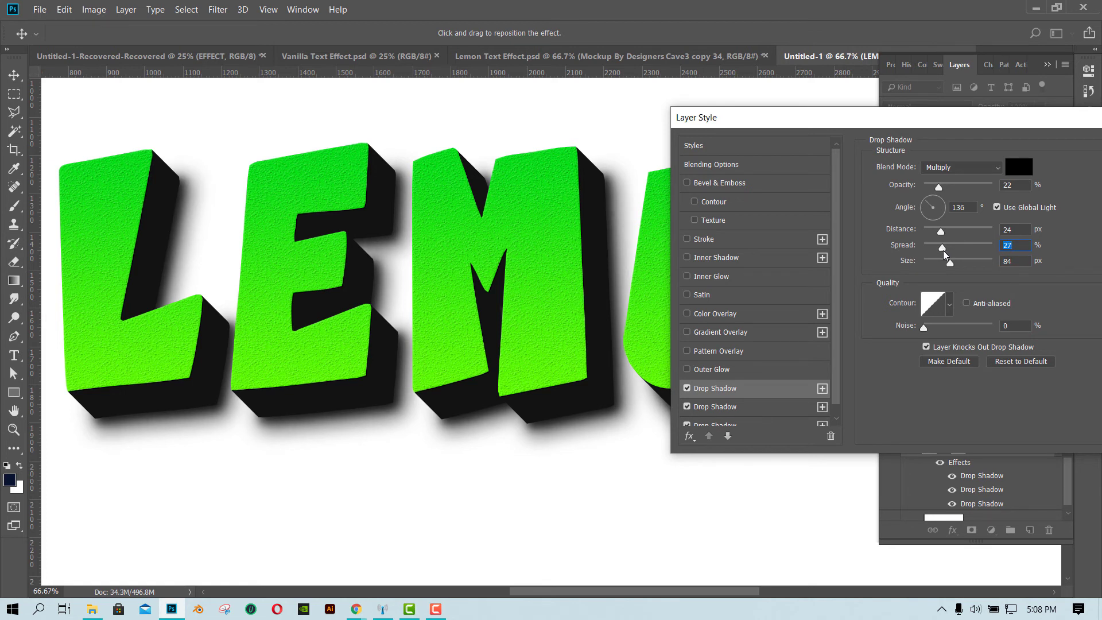
drag(981, 123, 846, 115)
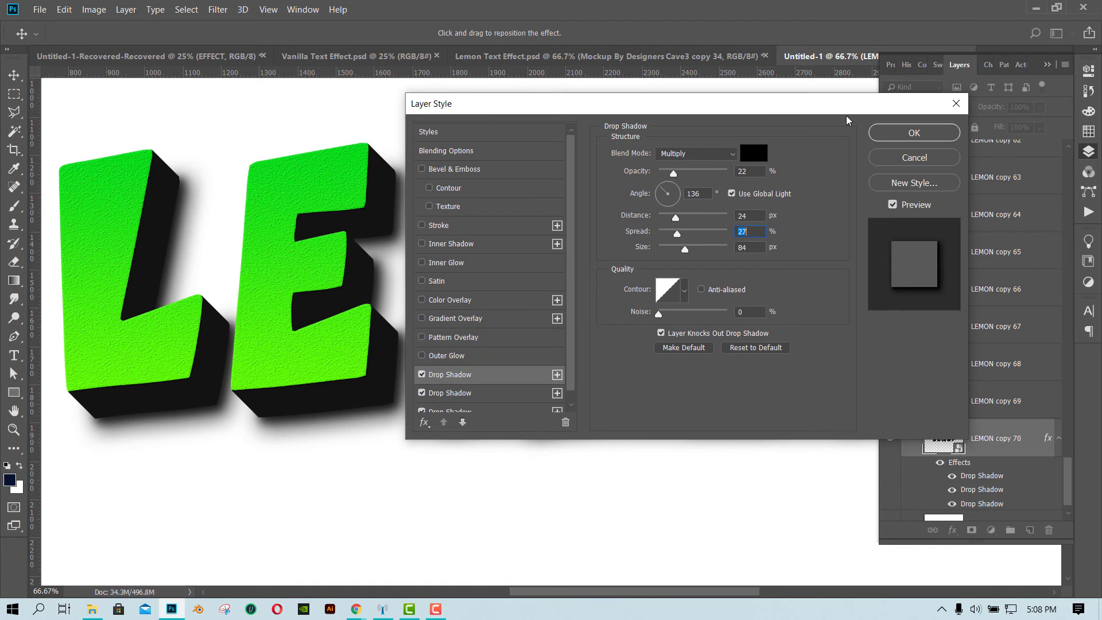
click(932, 136)
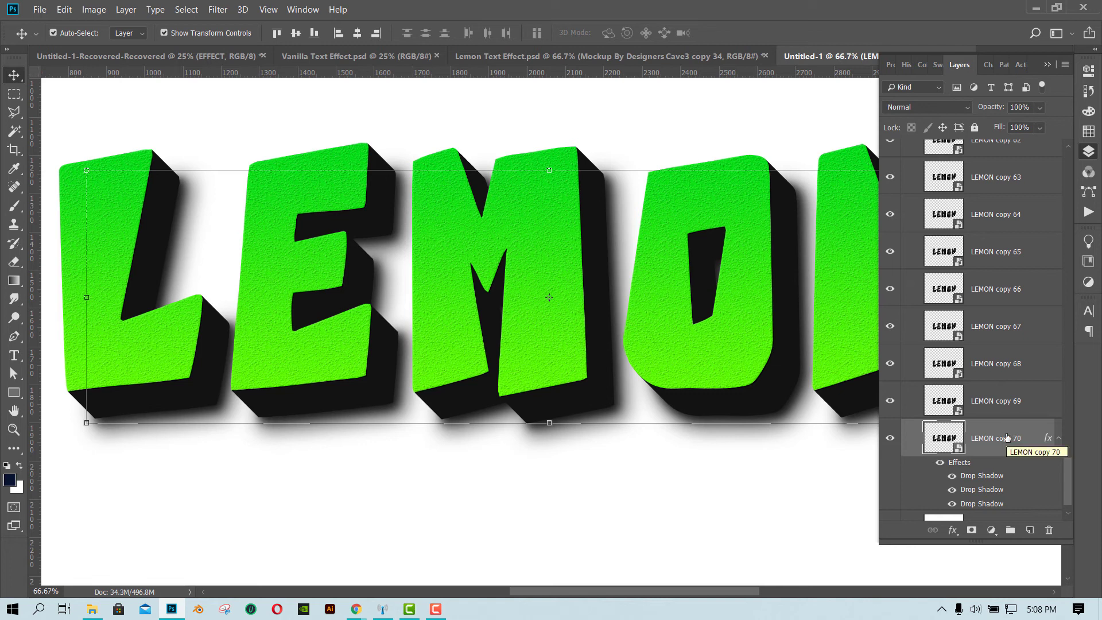
Put the LEMON copy 70 layer in its own group and name the group Shadow.
key(ctrl)
key(ctrl+g)
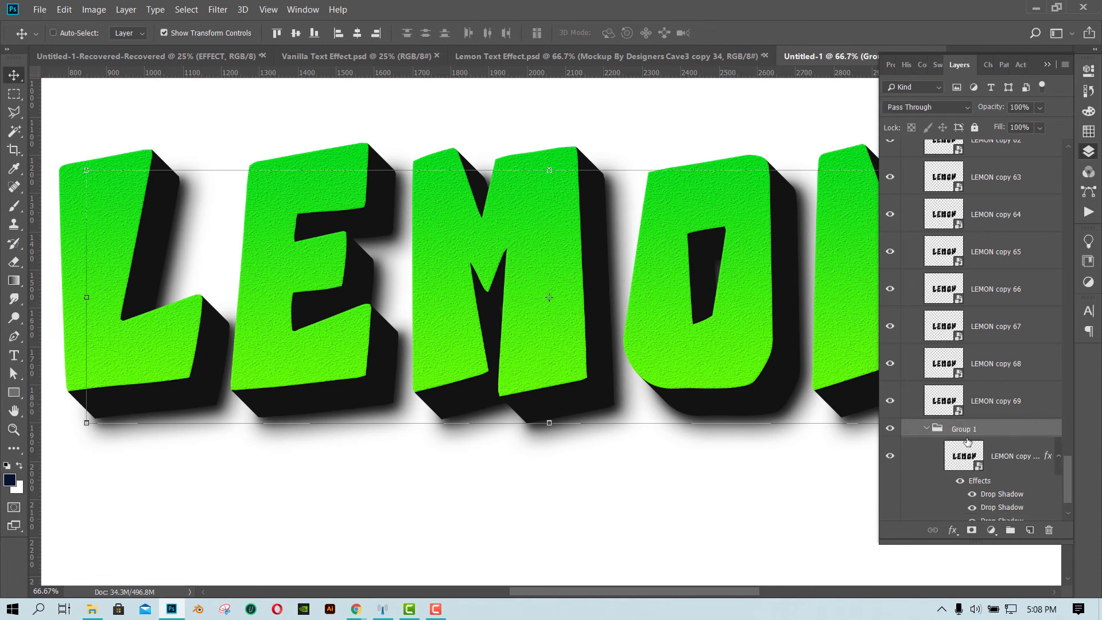
double_click(959, 428)
key(BackSpace)
text(Shadow)
key(Return)
Group all the extrusion layers from LEMON copy down to the last copy above the Shadow group.
scroll(1043, 403, up, 1)
scroll(1044, 403, up, 5)
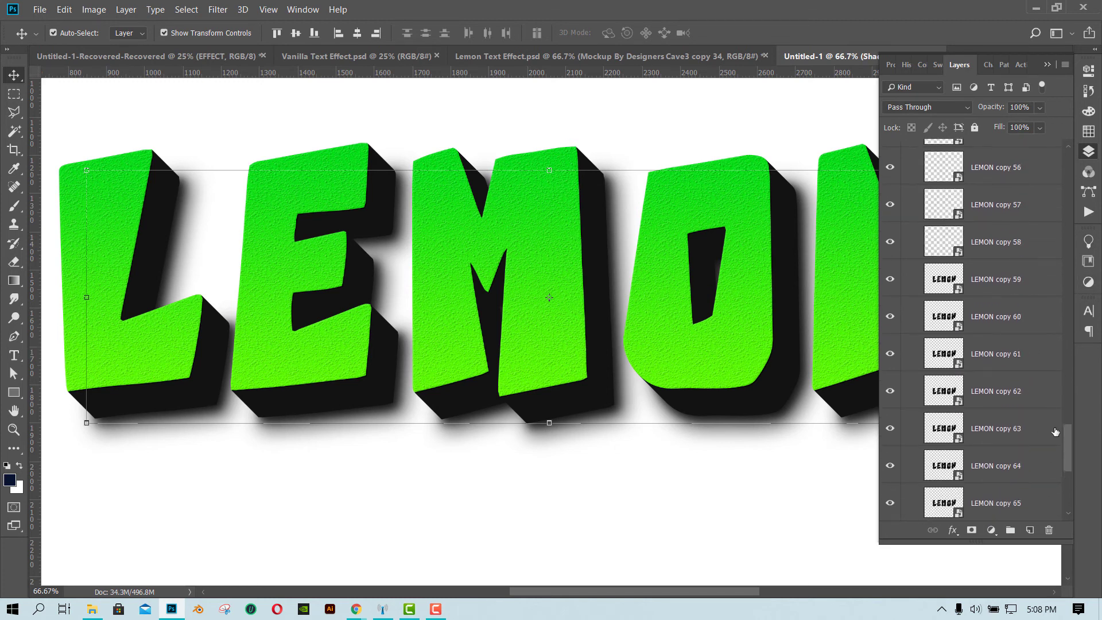
drag(1067, 428, 1071, 169)
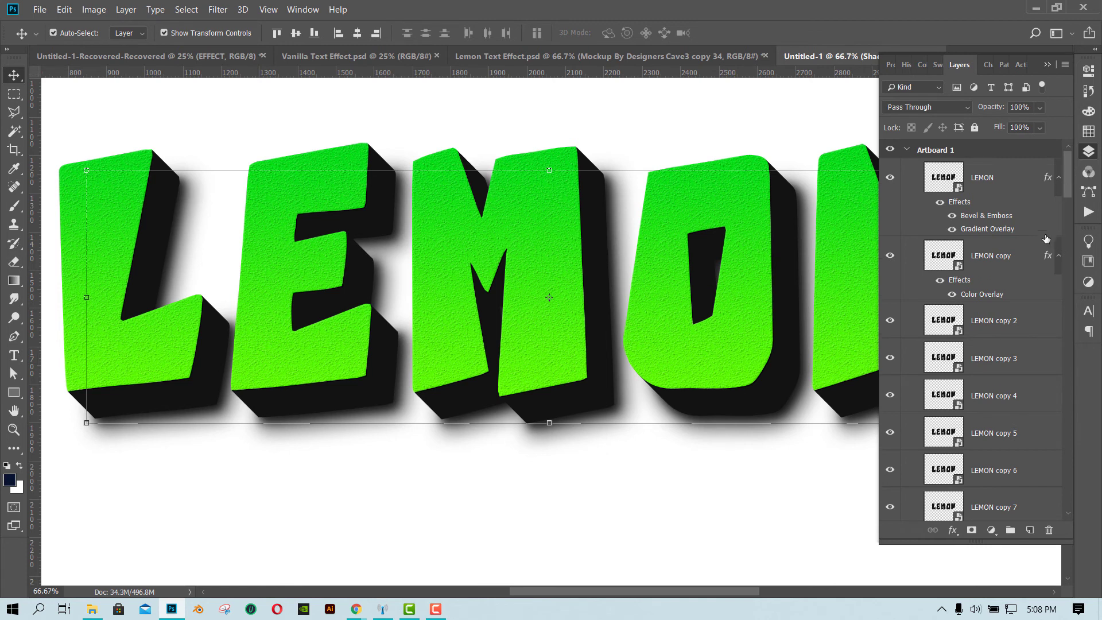
click(1013, 258)
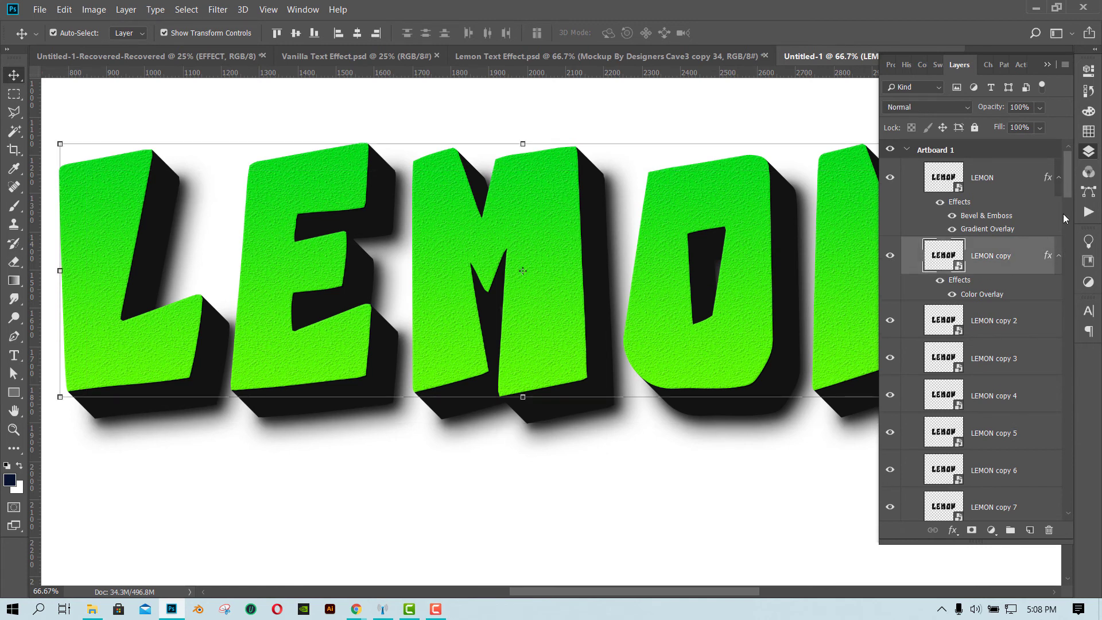
scroll(1062, 218, down, 20)
shift+click(999, 356)
key(ctrl)
key(ctrl+g)
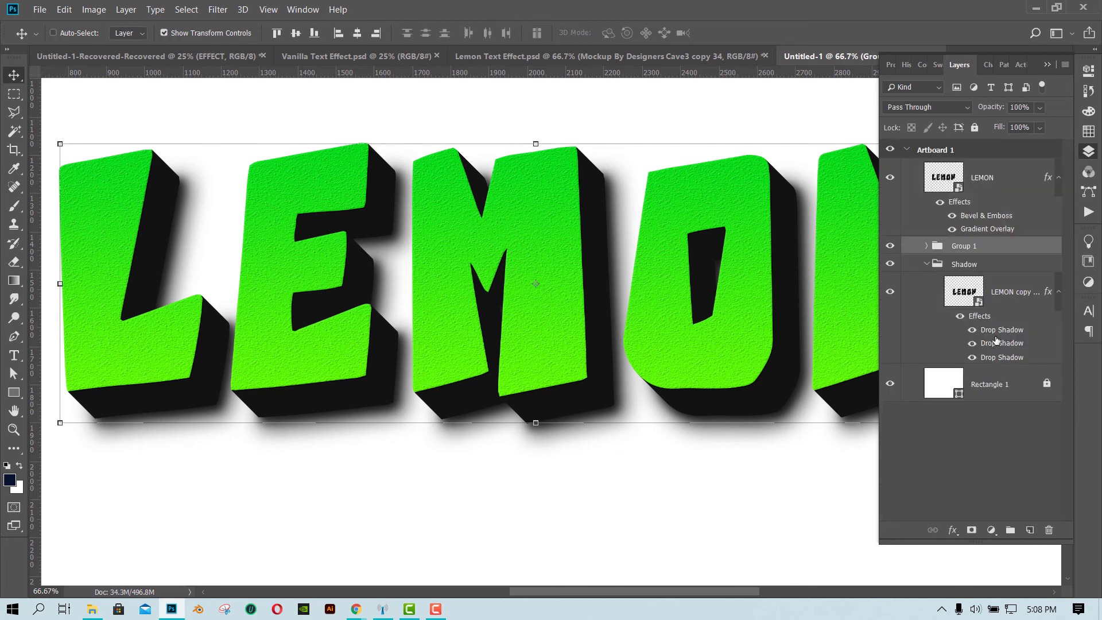
Rename the group of extrusion copies as 3d Text and select the LEMON face layer.
double_click(965, 246)
key(BackSpace)
text(#)
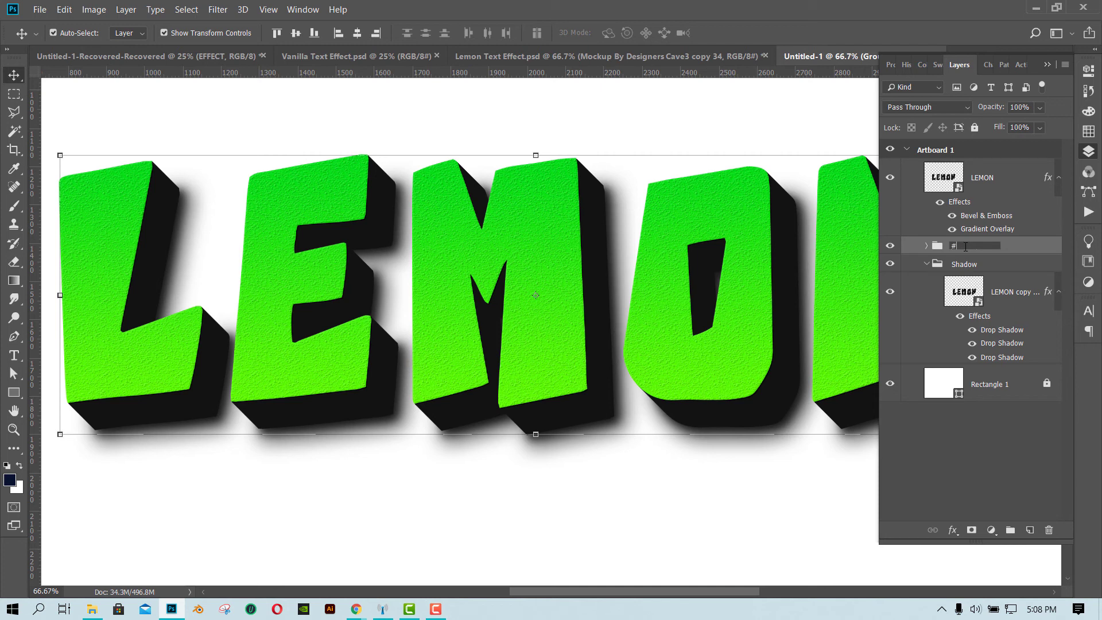
text(3d T)
key(Return)
click(1015, 181)
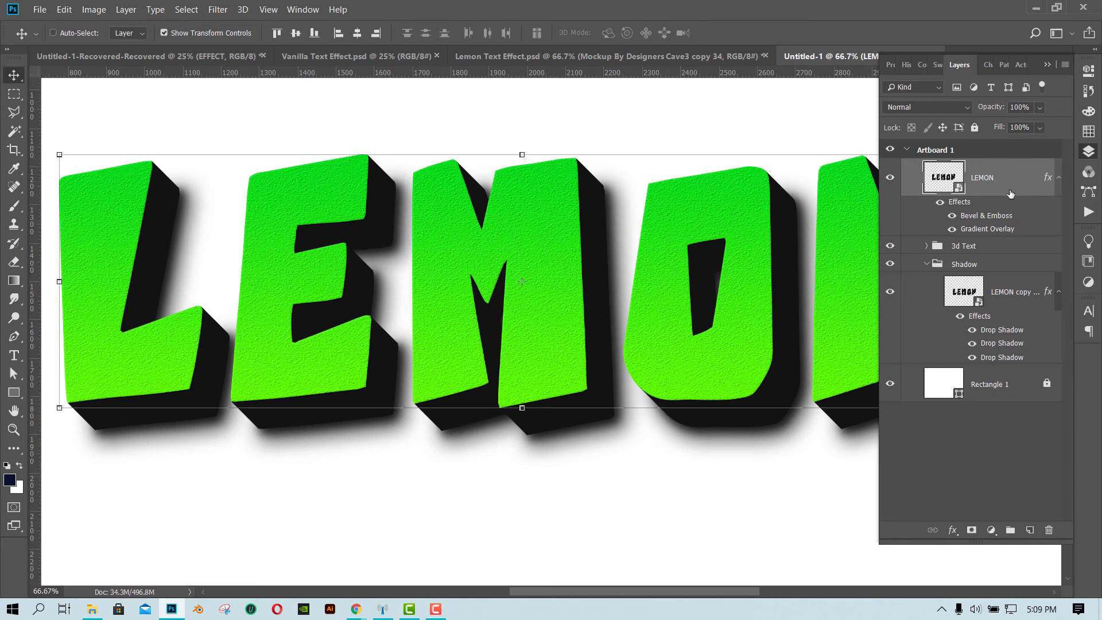
Put the LEMON face layer in its own group, name the group Place your Text Here and collapse it.
key(ctrl+g)
double_click(964, 168)
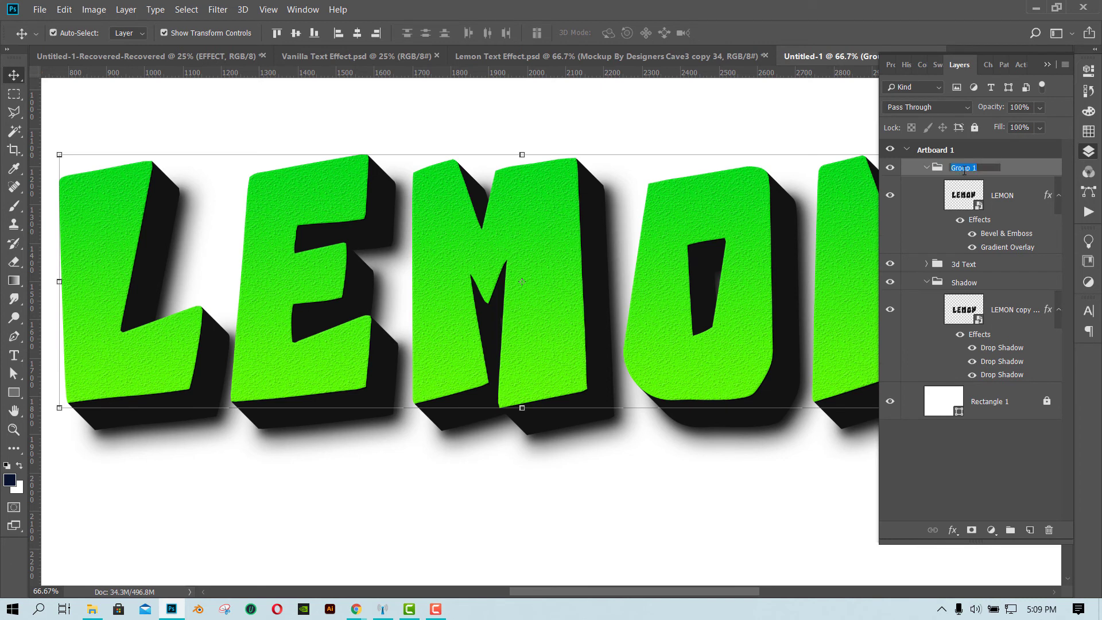
key(BackSpace)
text(ce your text Here)
key(BackSpace)
text(T)
key(Return)
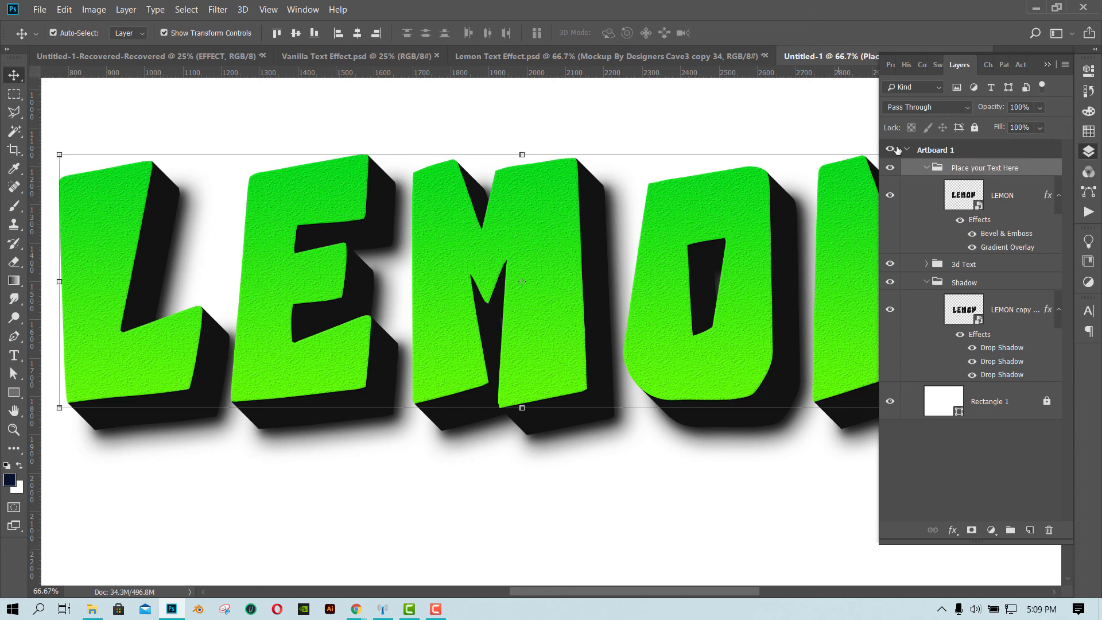
click(926, 168)
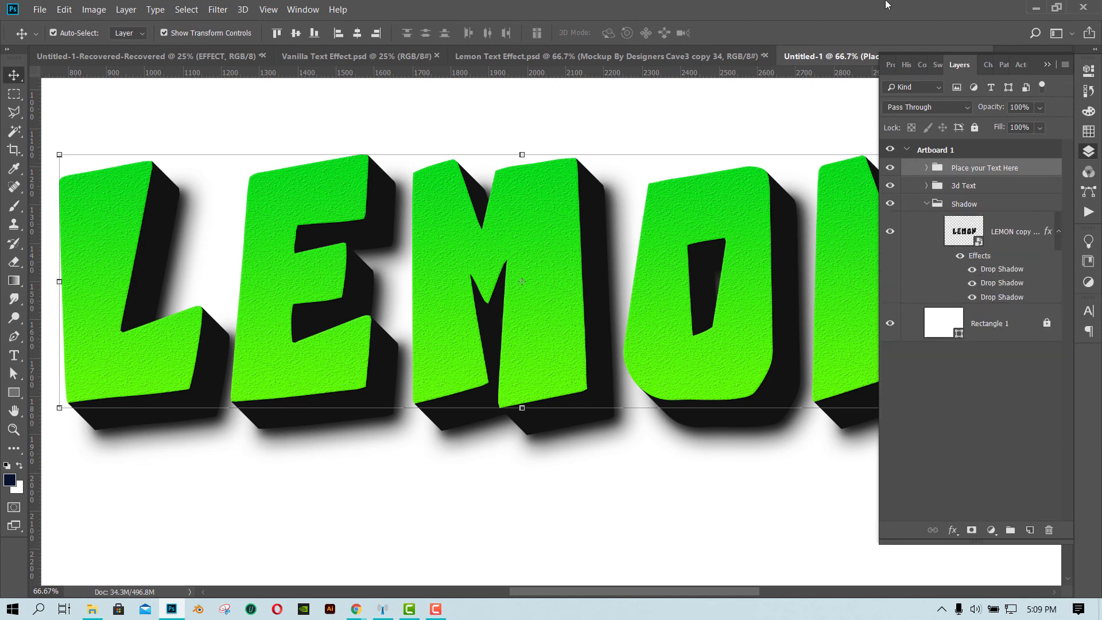
key(ctrl+minus)
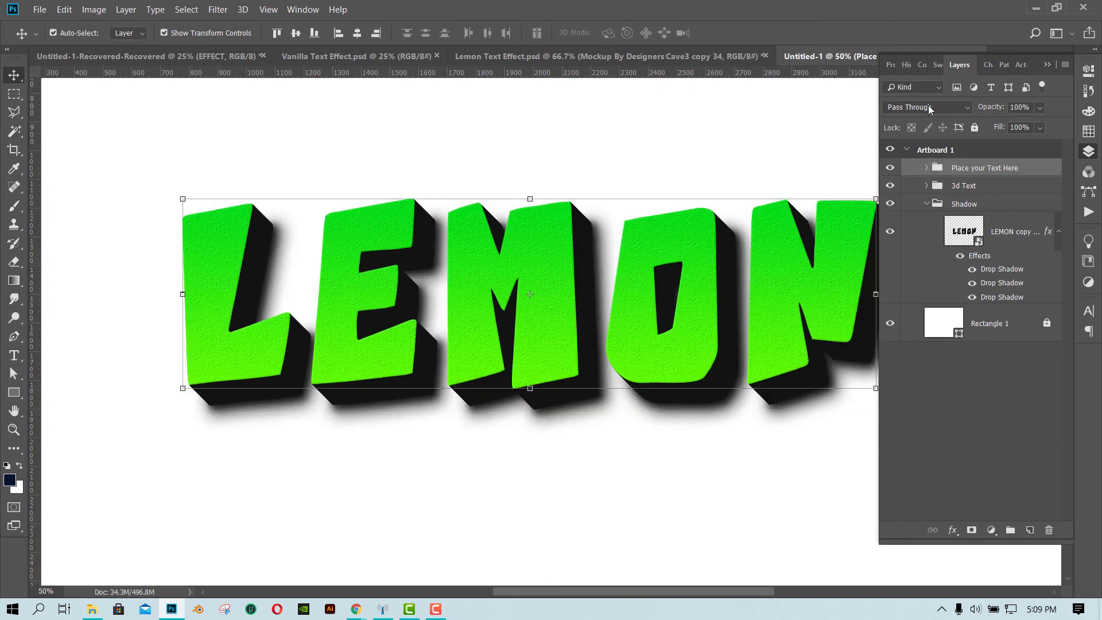
click(1048, 65)
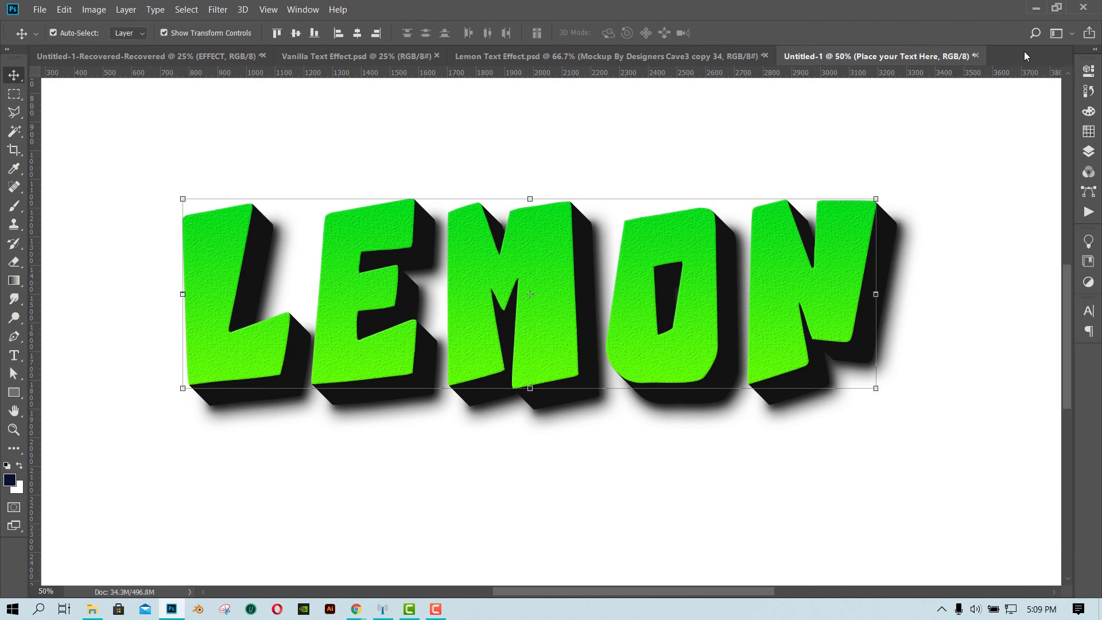
key(ctrl+minus)
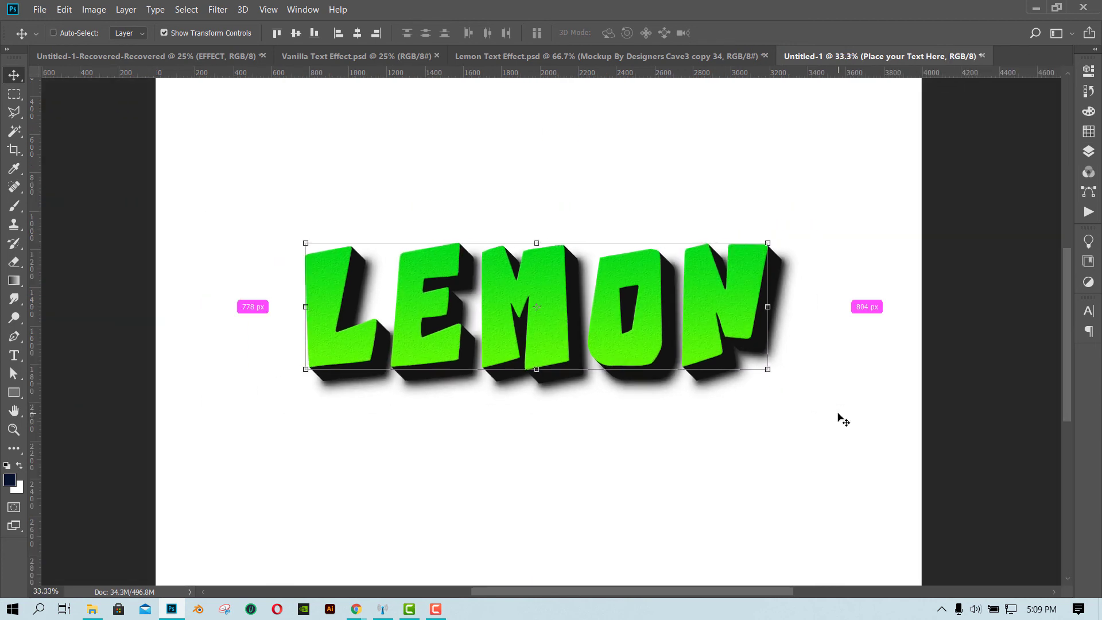
key(ctrl+plus)
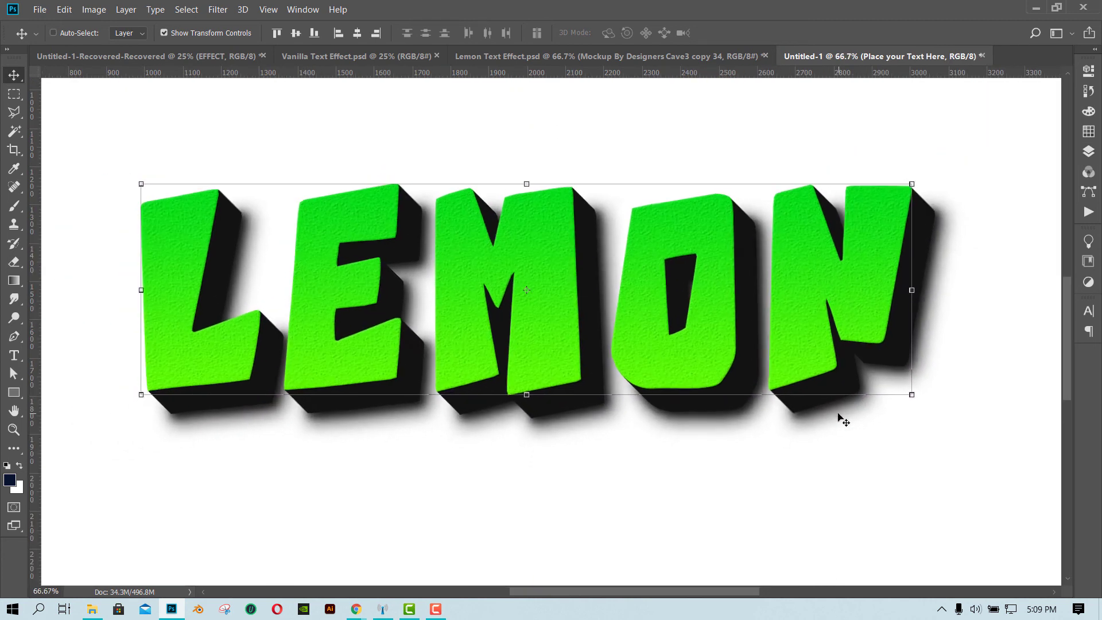
Expand the Place your Text Here group and open the LEMON smart object's contents for editing.
click(1088, 151)
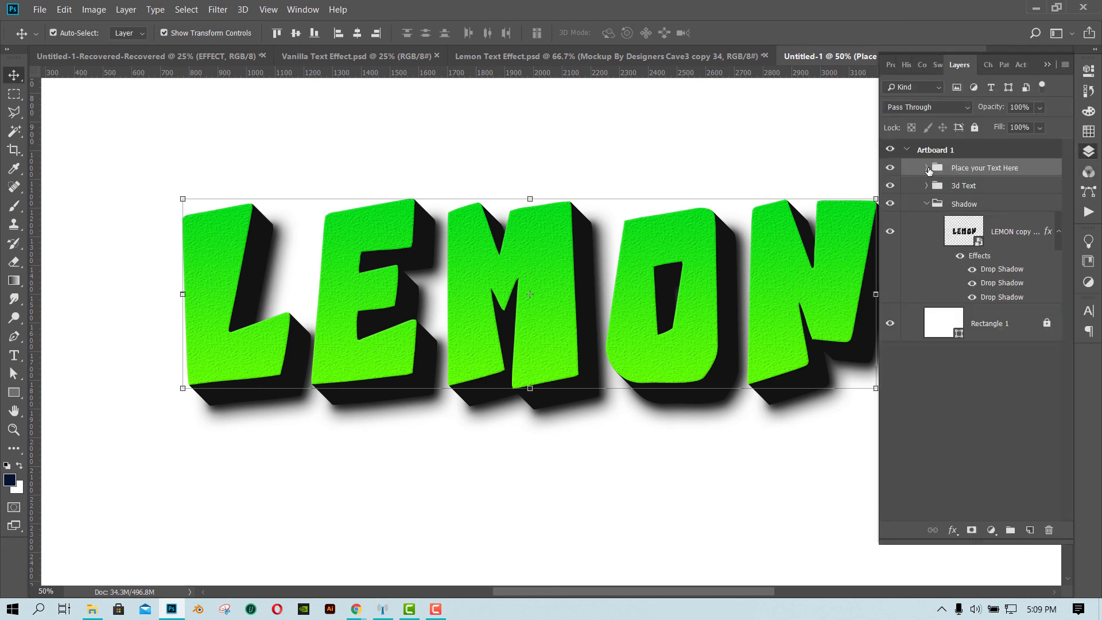
click(925, 168)
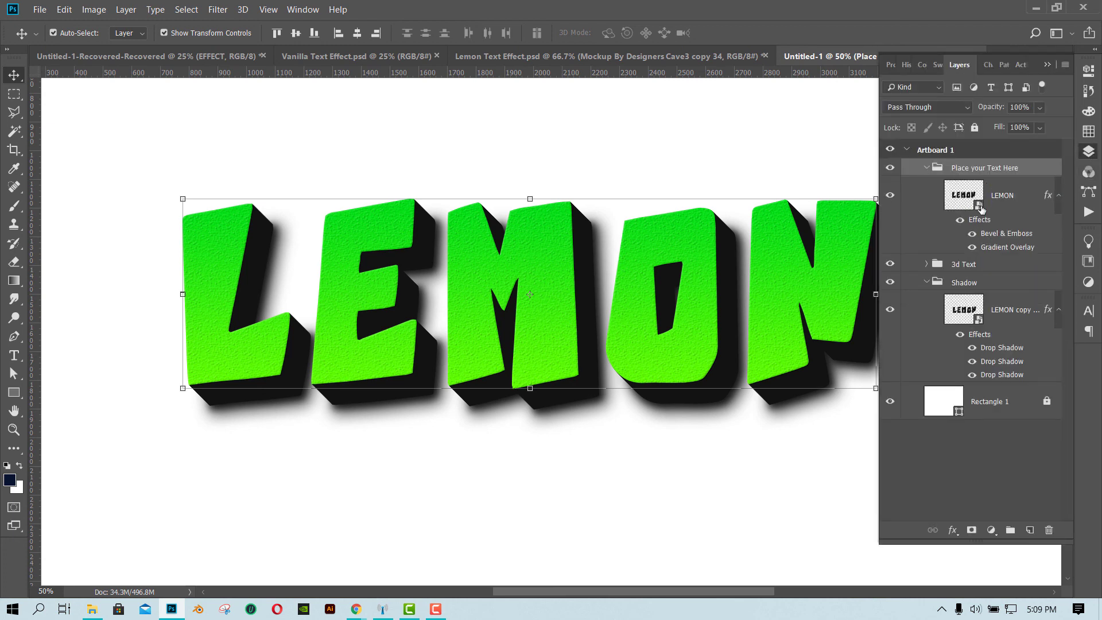
double_click(981, 209)
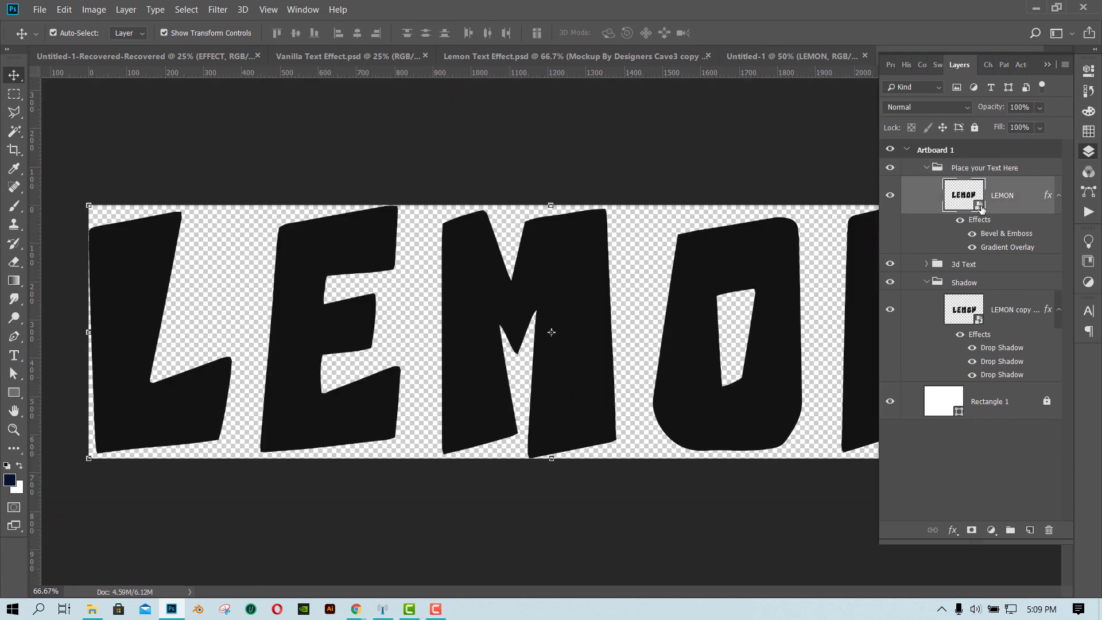
click(1047, 65)
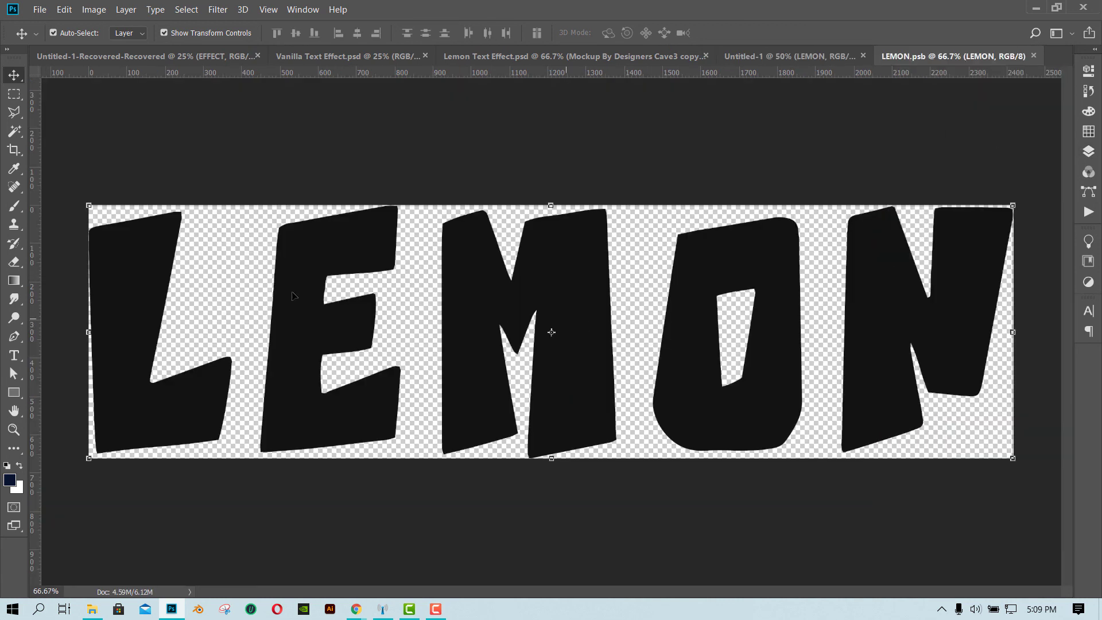
Replace the word LEMON with TEXT in the smart object's type layer.
click(11, 357)
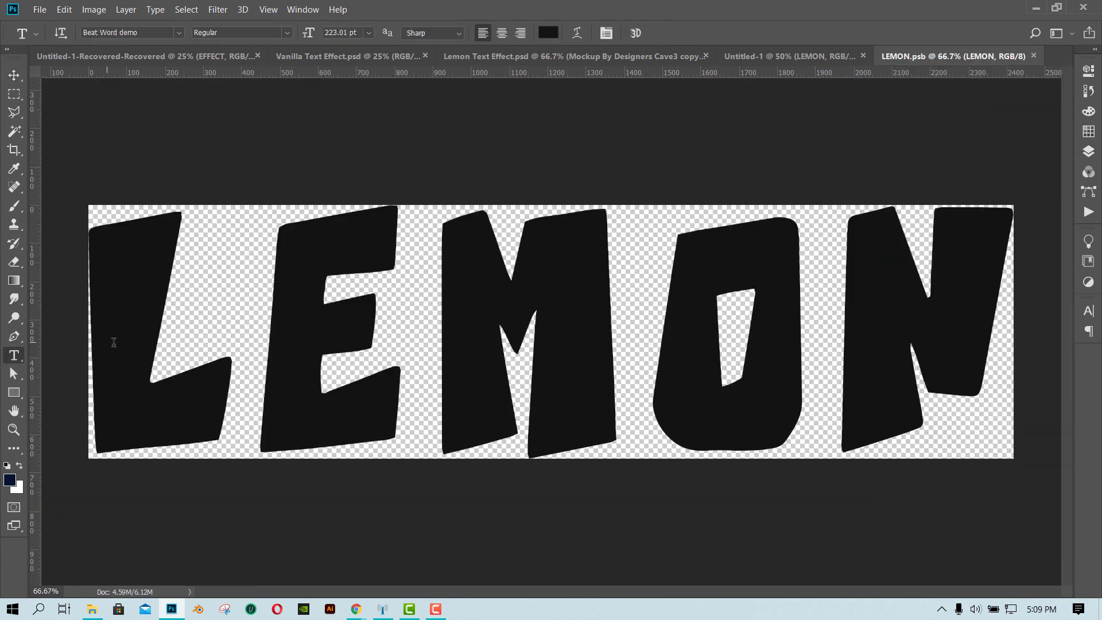
double_click(109, 343)
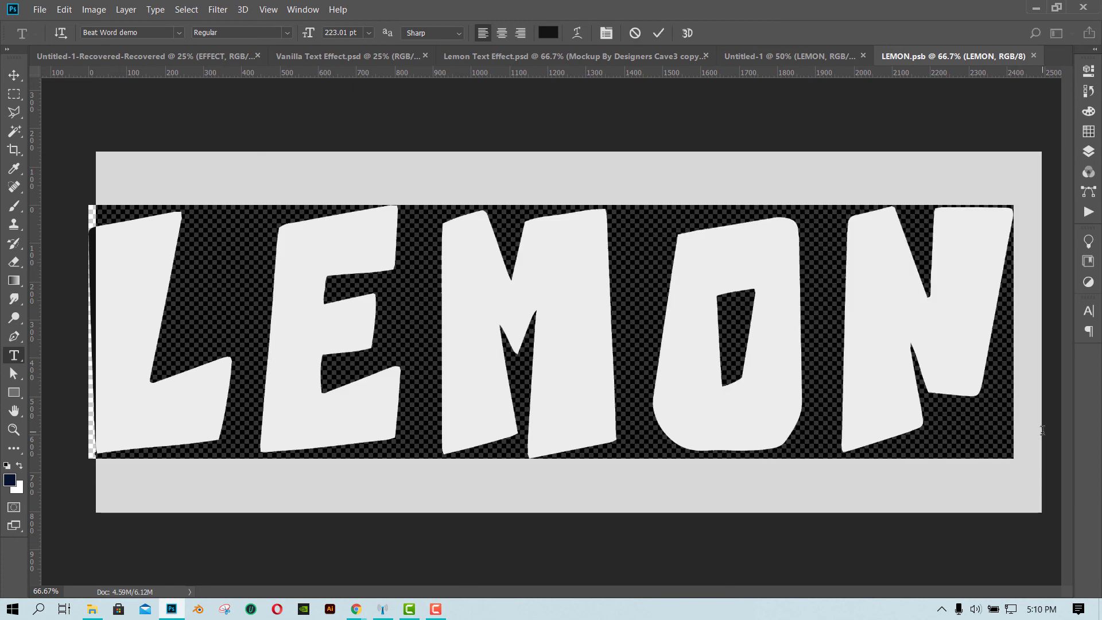
key(BackSpace)
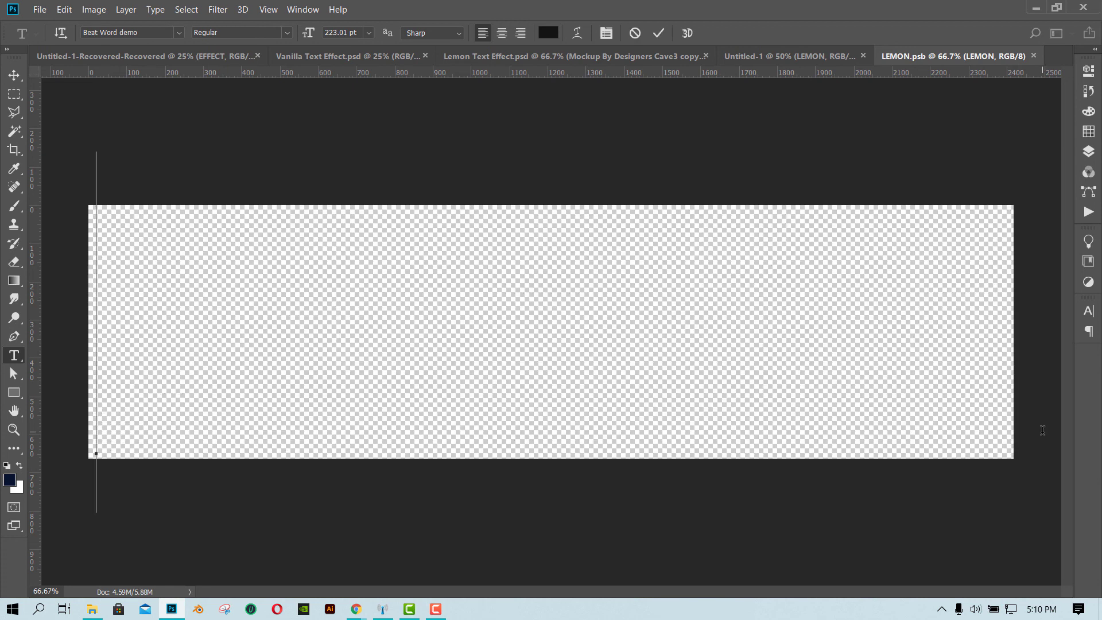
text(TEXT)
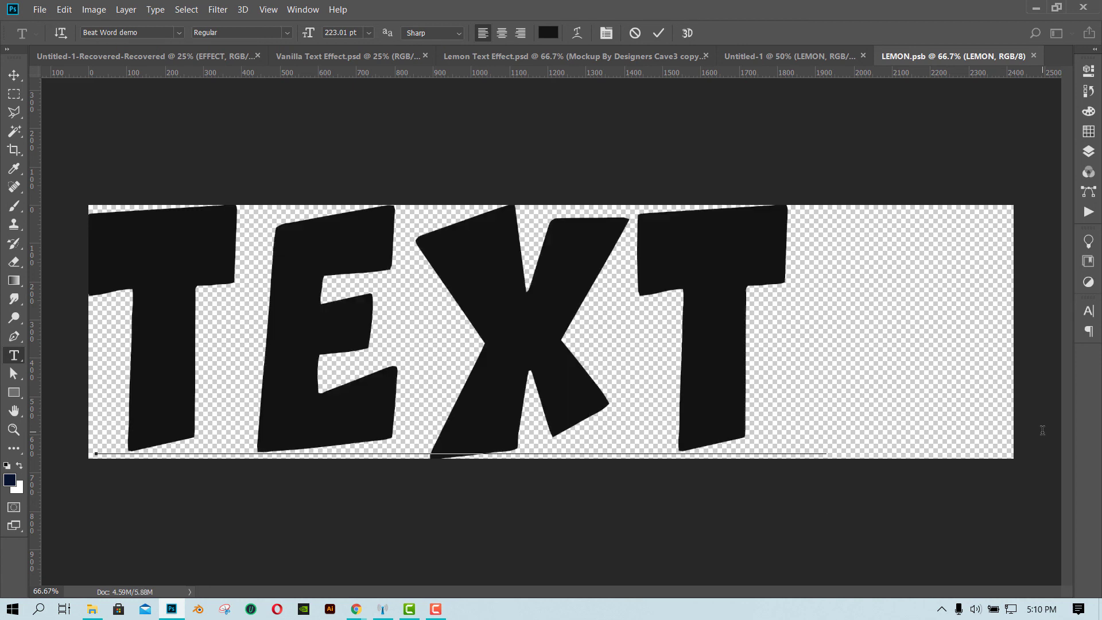
text(E)
key(BackSpace)
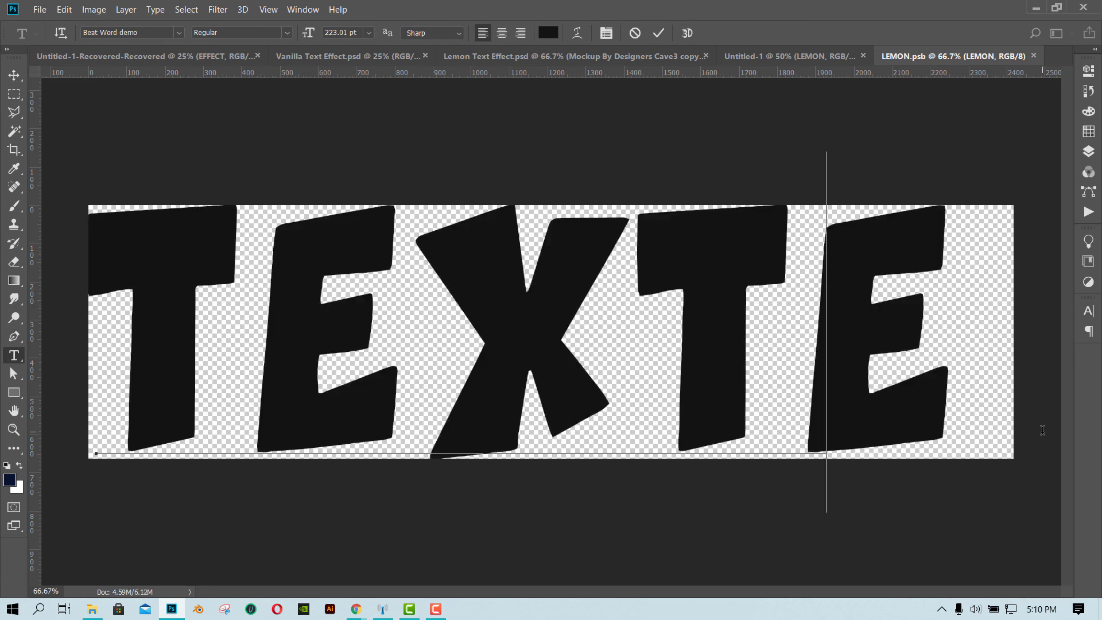
click(14, 75)
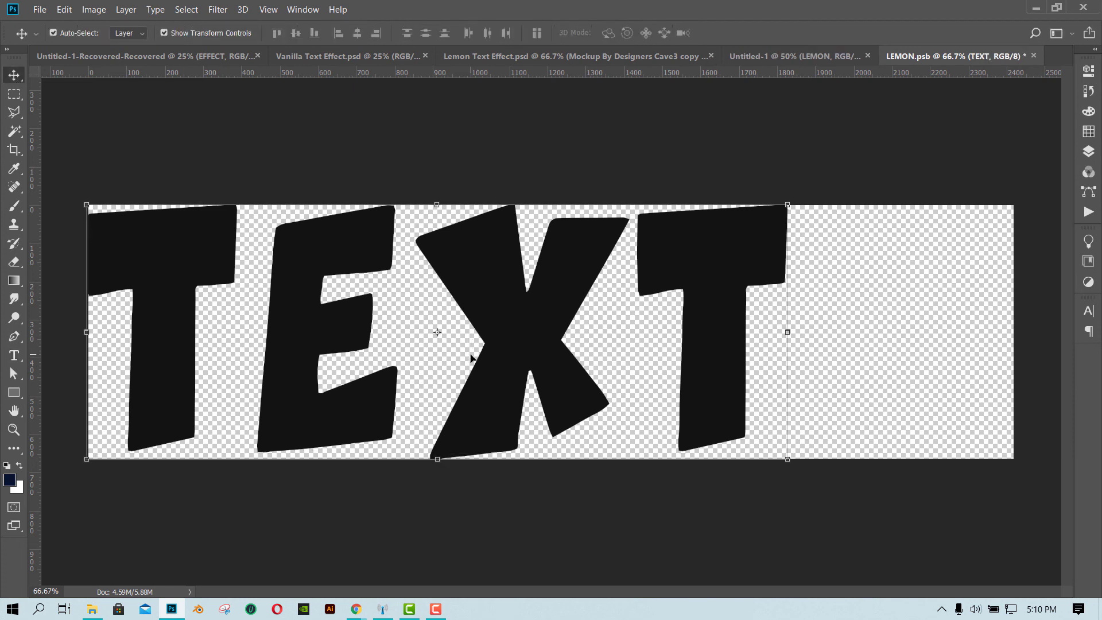
Save and close the smart object contents to update the 3D effect, and deselect the layer in the main document.
key(ctrl+s)
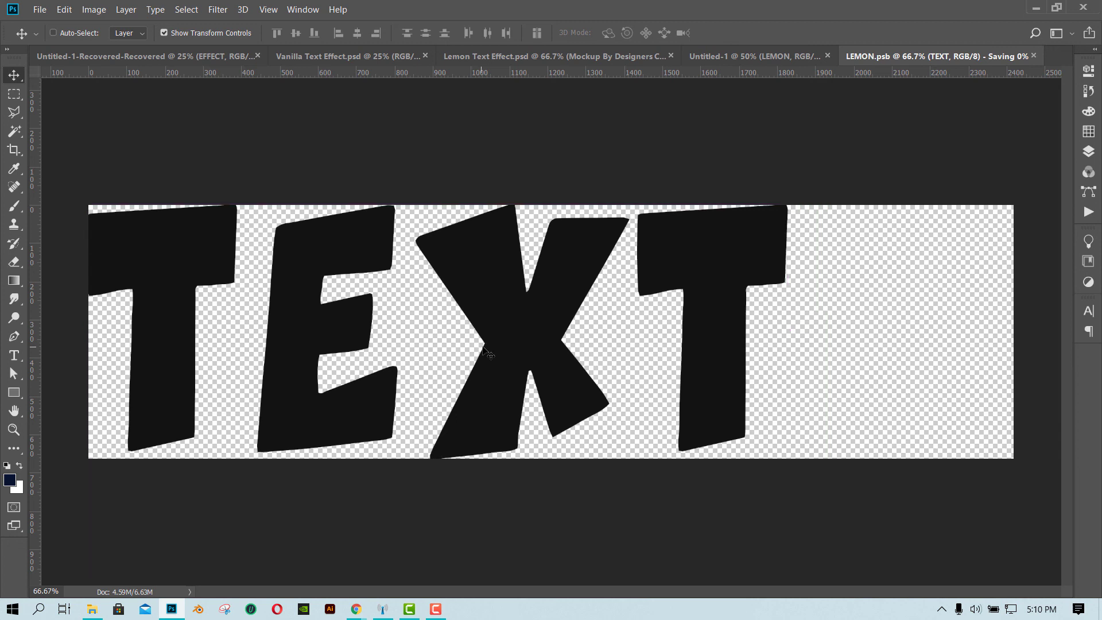
key(ctrl+w)
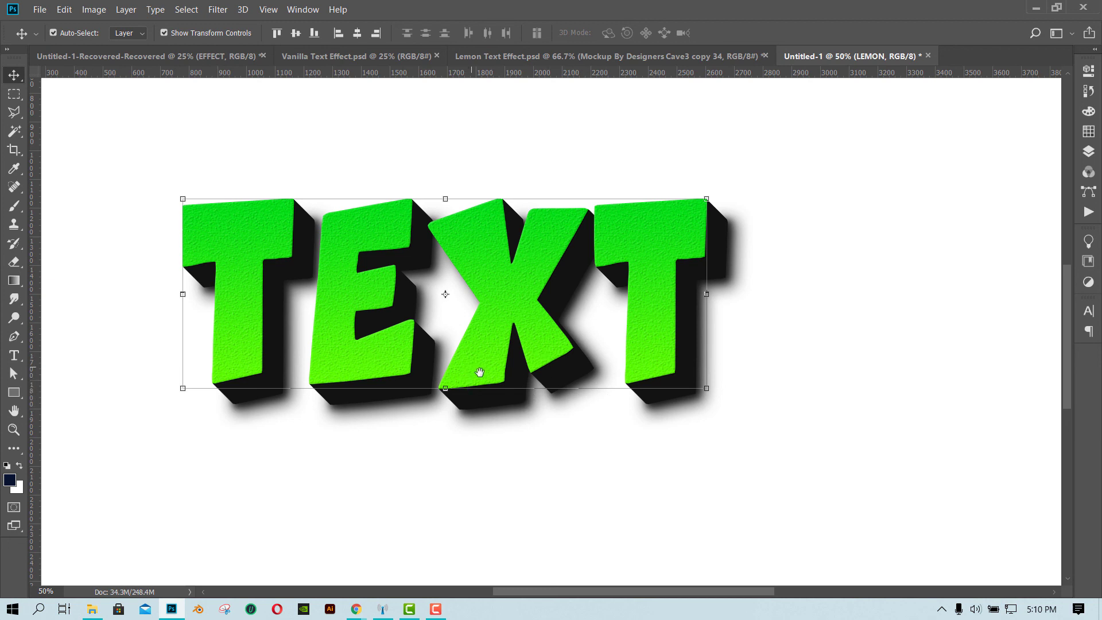
drag(476, 368, 581, 400)
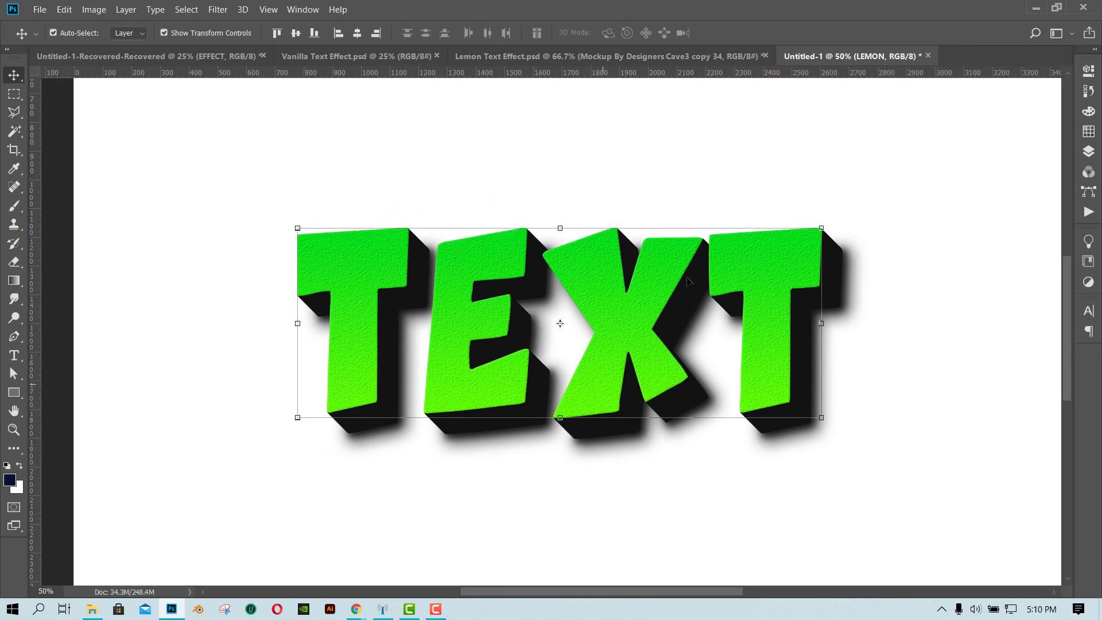
click(886, 211)
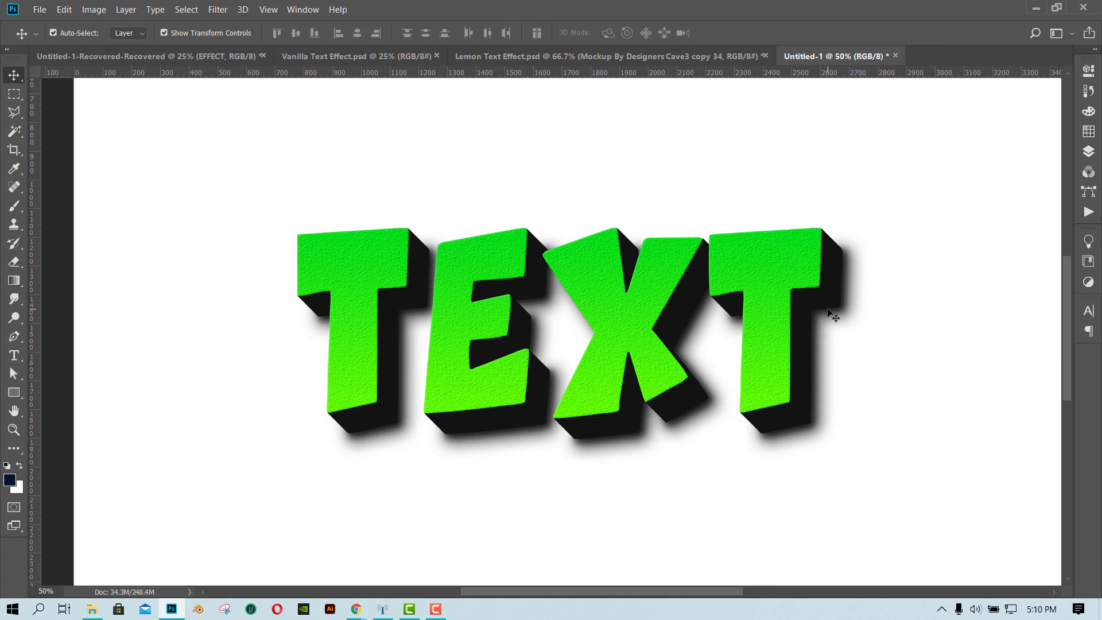